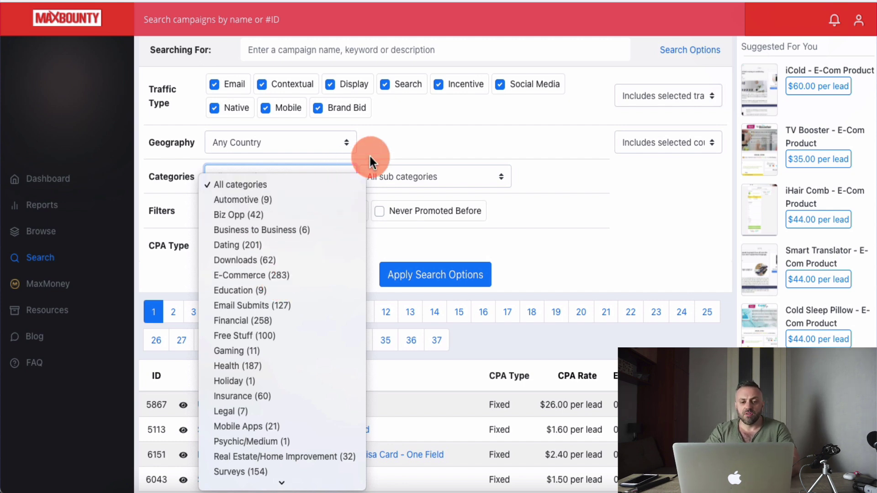
{"action": "left_click", "coordinate": [395, 143]}
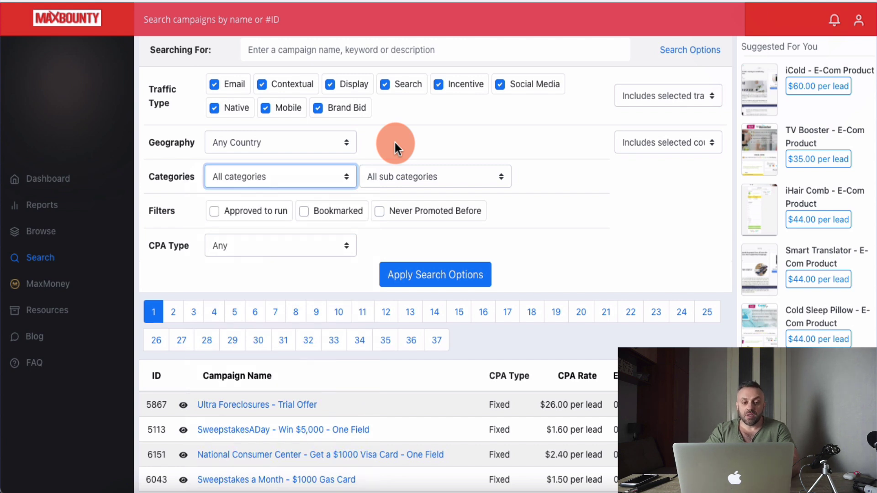
{"action": "left_click", "coordinate": [323, 182]}
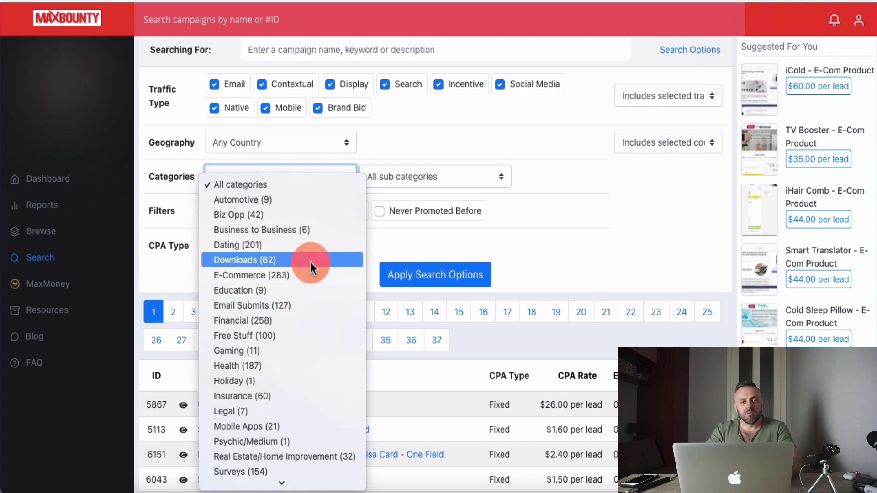
{"action": "left_click", "coordinate": [405, 144]}
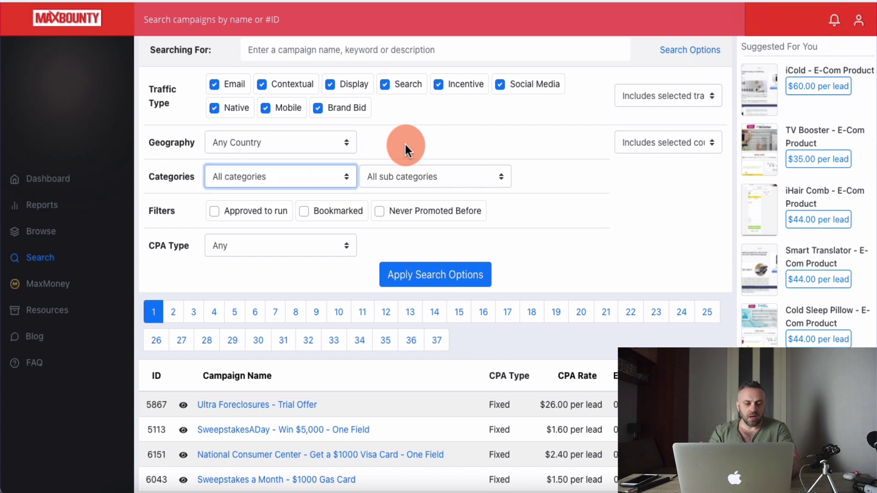
{"action": "left_click", "coordinate": [301, 171]}
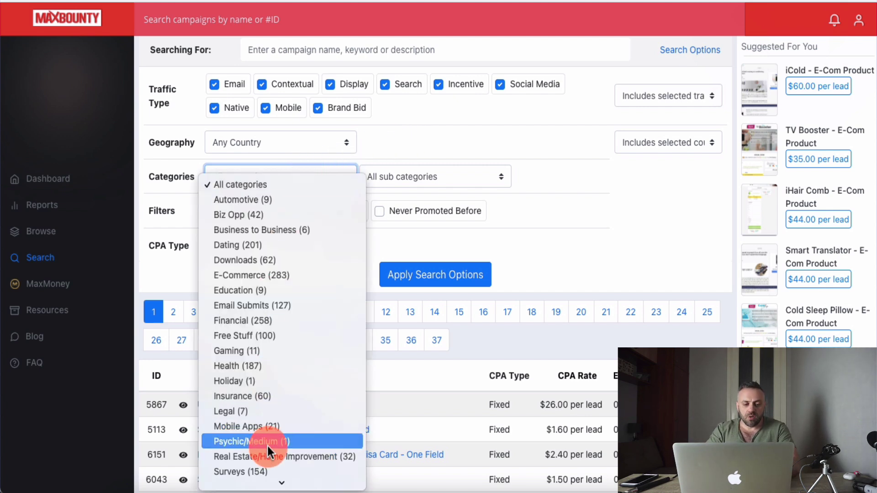
{"action": "left_click", "coordinate": [394, 153]}
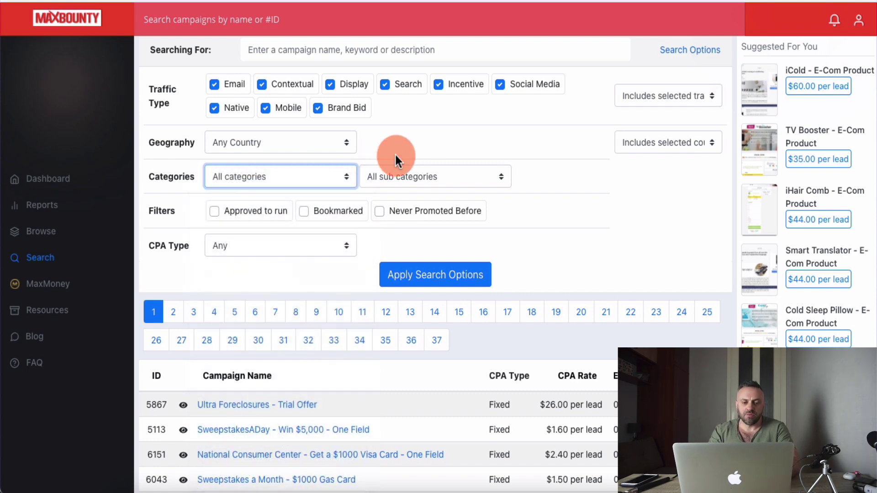
- Filter the campaign search to the E-Commerce category, limited to offers approved to run, and apply the search options
{"action": "left_click", "coordinate": [316, 176]}
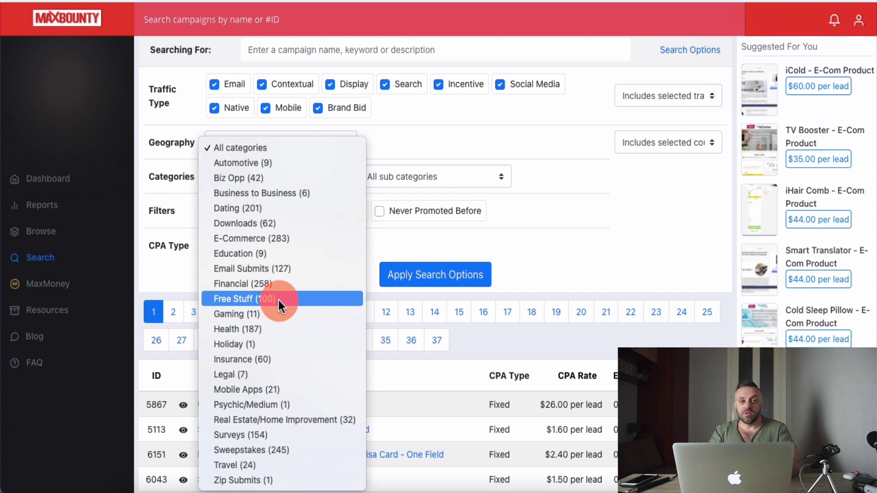
{"action": "left_click", "coordinate": [293, 238]}
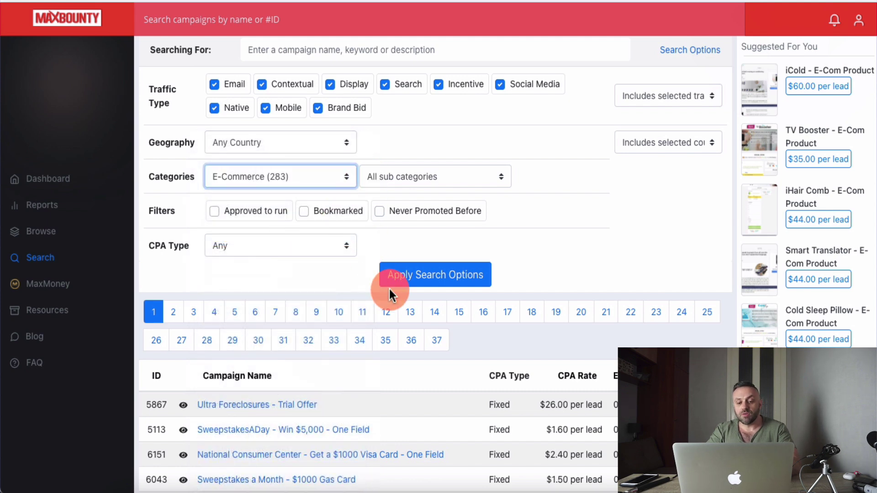
{"action": "left_click", "coordinate": [212, 214]}
{"action": "left_click", "coordinate": [434, 280]}
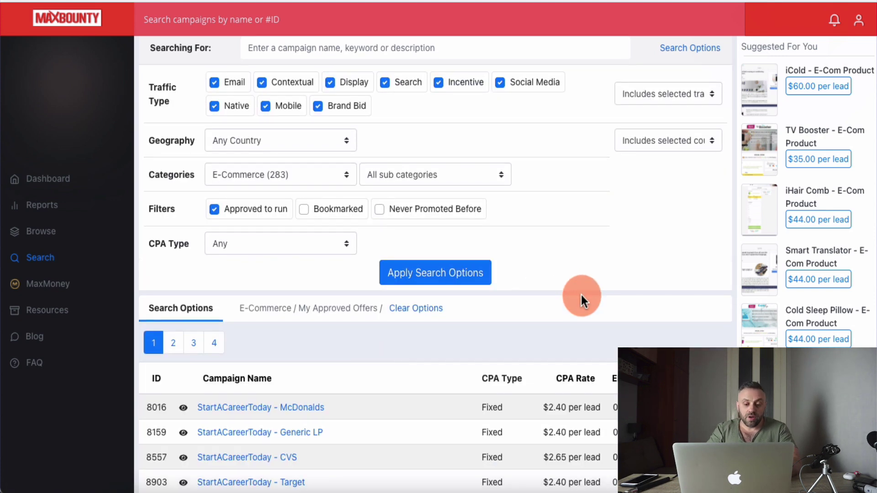
- Look through the approved E-Commerce campaigns, examining their names, CPA types and CPA rates
{"action": "scroll", "coordinate": [581, 295], "scroll_direction": "down", "scroll_amount": 5}
{"action": "scroll", "coordinate": [580, 295], "scroll_direction": "down", "scroll_amount": 6}
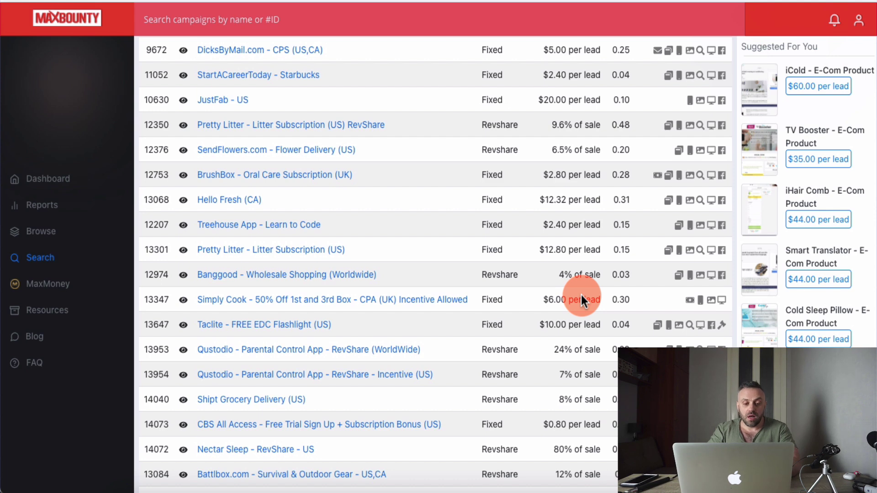
{"action": "scroll", "coordinate": [581, 295], "scroll_direction": "up", "scroll_amount": 10}
{"action": "scroll", "coordinate": [413, 388], "scroll_direction": "down", "scroll_amount": 7}
{"action": "scroll", "coordinate": [413, 388], "scroll_direction": "up", "scroll_amount": 2}
{"action": "scroll", "coordinate": [413, 387], "scroll_direction": "down", "scroll_amount": 1}
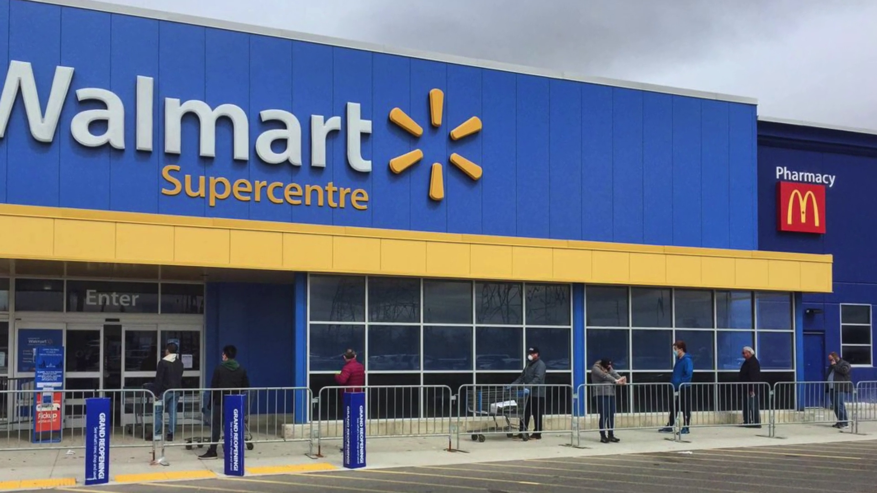
{"action": "left_click", "coordinate": [213, 214]}
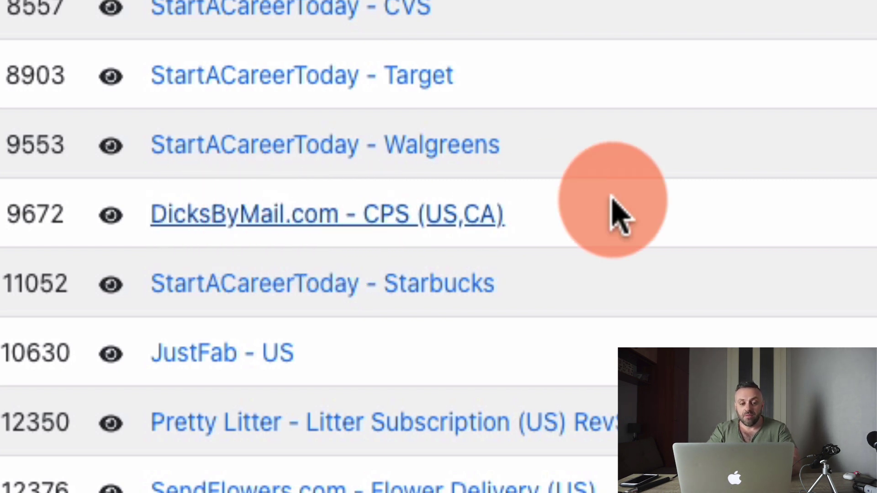
{"action": "scroll", "coordinate": [630, 198], "scroll_direction": "down", "scroll_amount": 5}
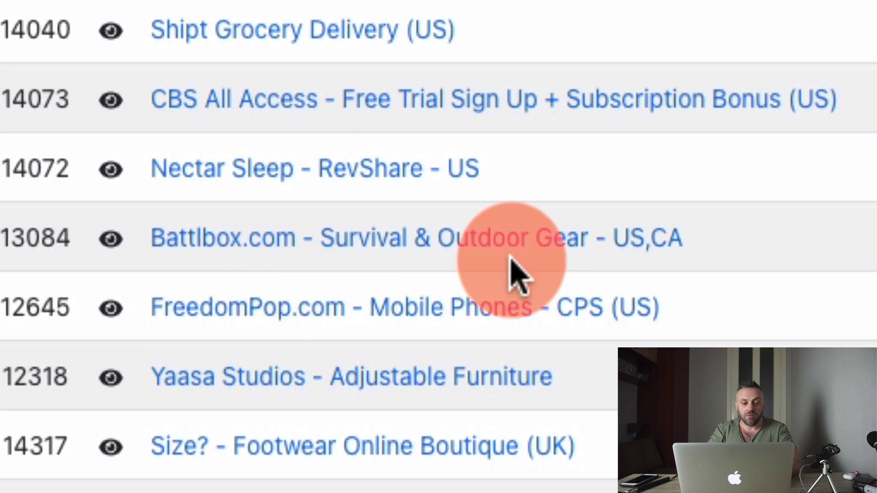
{"action": "scroll", "coordinate": [817, 223], "scroll_direction": "down", "scroll_amount": 5}
{"action": "scroll", "coordinate": [818, 223], "scroll_direction": "up", "scroll_amount": 10}
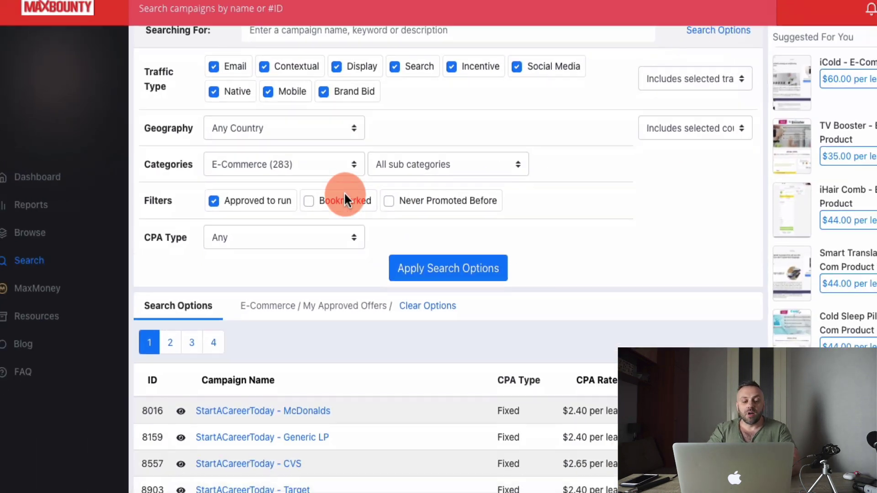
{"action": "scroll", "coordinate": [319, 164], "scroll_direction": "down", "scroll_amount": 10}
{"action": "scroll", "coordinate": [251, 369], "scroll_direction": "down", "scroll_amount": 3}
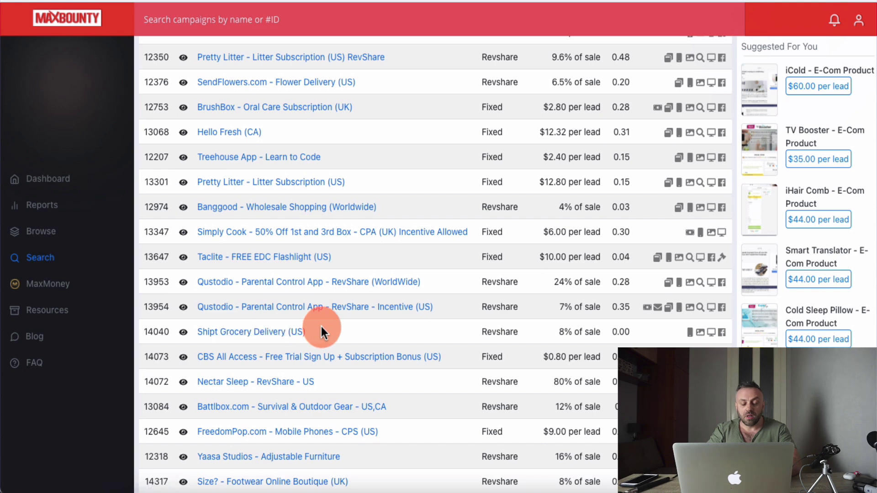
- Narrow the approved E-Commerce campaigns by searching for the keyword "e-com"
{"action": "scroll", "coordinate": [321, 327], "scroll_direction": "up", "scroll_amount": 10}
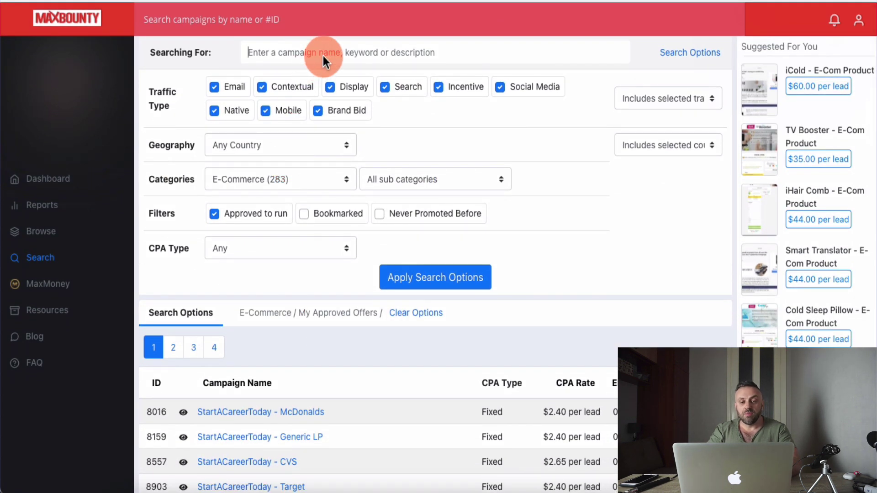
{"action": "left_click", "coordinate": [323, 72]}
{"action": "type", "text": "e-com"}
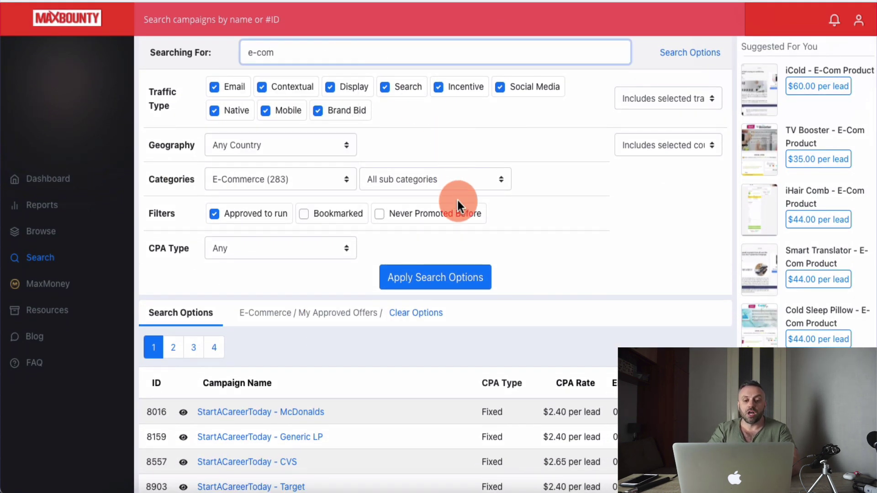
{"action": "left_click", "coordinate": [438, 277]}
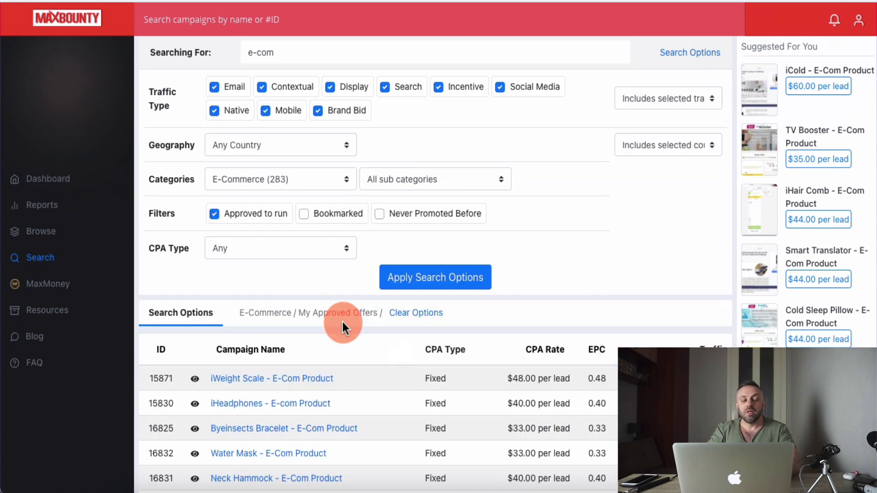
- Examine the list of E-Com Product campaigns, comparing the products and their CPA rates
{"action": "scroll", "coordinate": [343, 322], "scroll_direction": "down", "scroll_amount": 10}
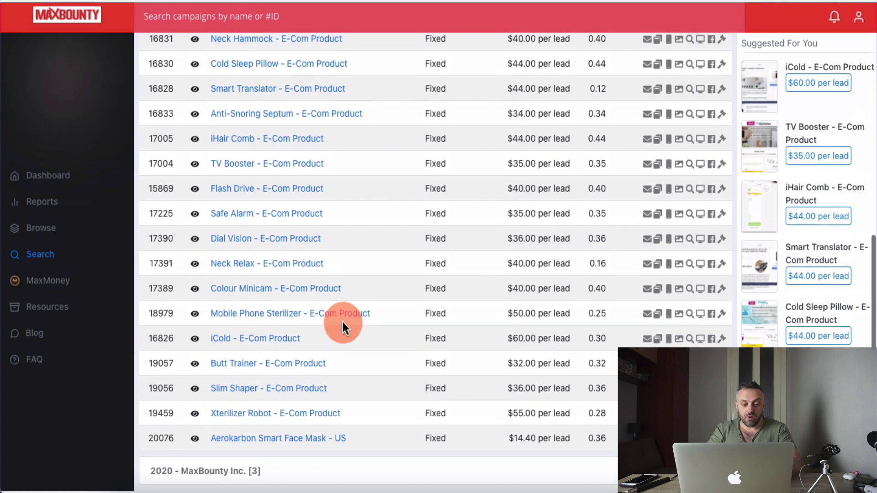
{"action": "scroll", "coordinate": [342, 322], "scroll_direction": "up", "scroll_amount": 3}
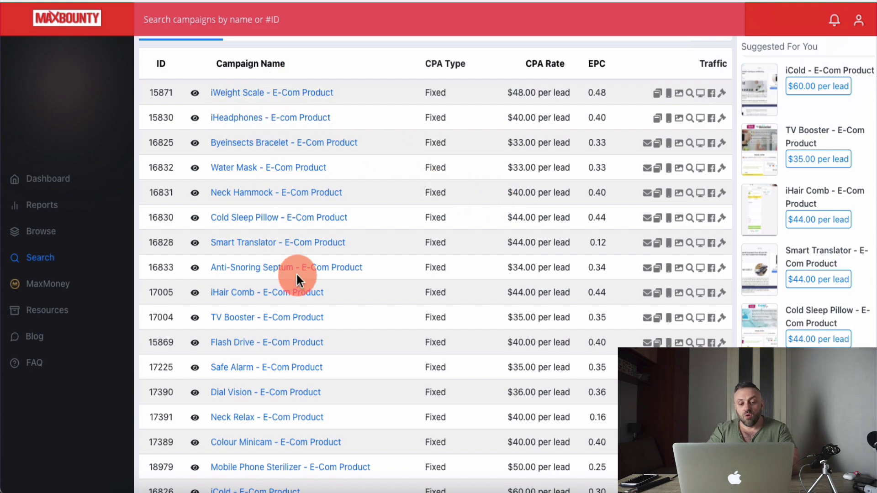
{"action": "scroll", "coordinate": [296, 273], "scroll_direction": "down", "scroll_amount": 3}
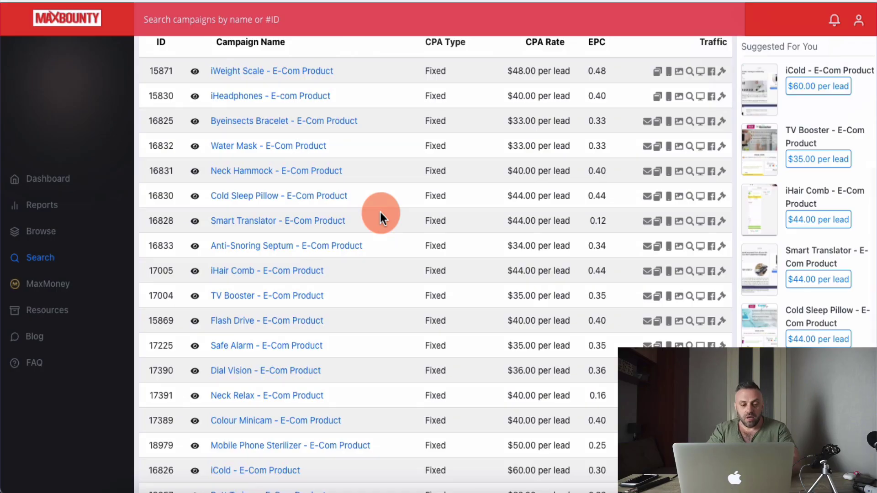
{"action": "scroll", "coordinate": [273, 377], "scroll_direction": "down", "scroll_amount": 3}
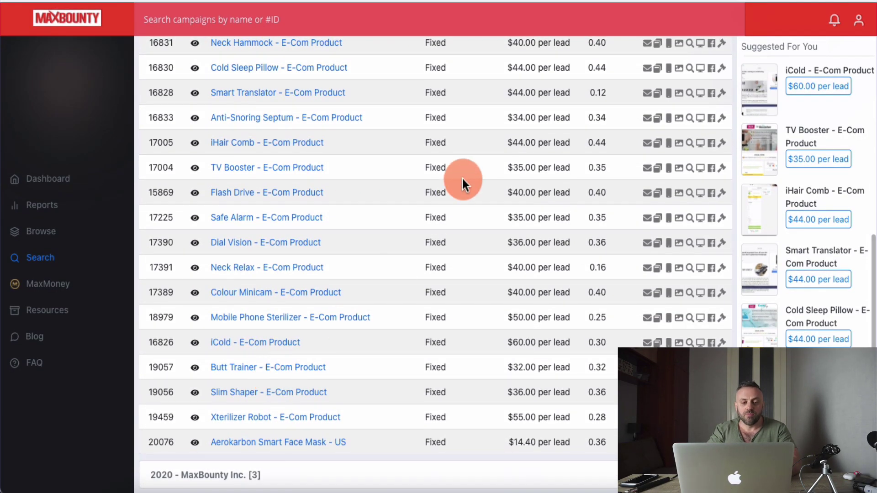
{"action": "scroll", "coordinate": [462, 178], "scroll_direction": "up", "scroll_amount": 5}
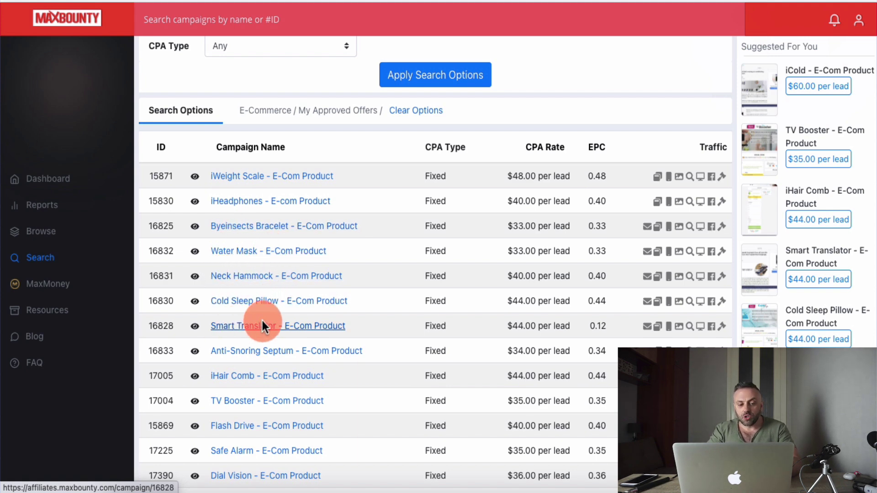
{"action": "scroll", "coordinate": [263, 321], "scroll_direction": "down", "scroll_amount": 5}
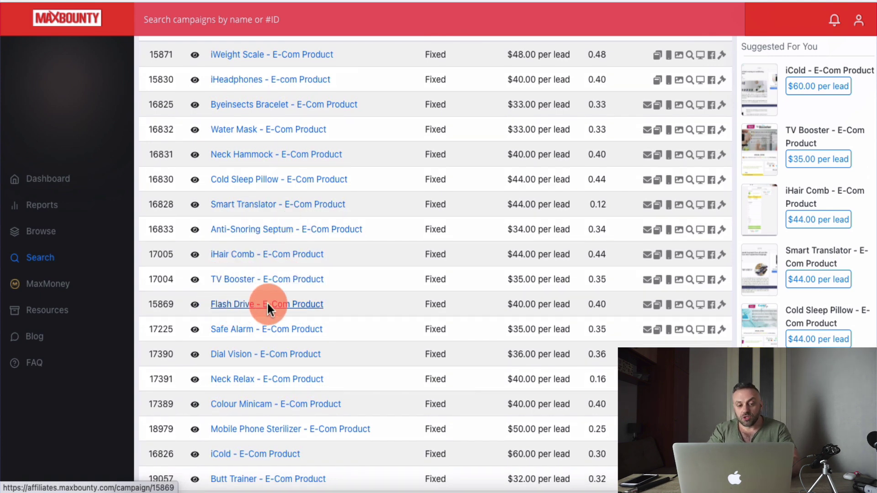
{"action": "scroll", "coordinate": [296, 384], "scroll_direction": "down", "scroll_amount": 1}
{"action": "scroll", "coordinate": [295, 380], "scroll_direction": "down", "scroll_amount": 4}
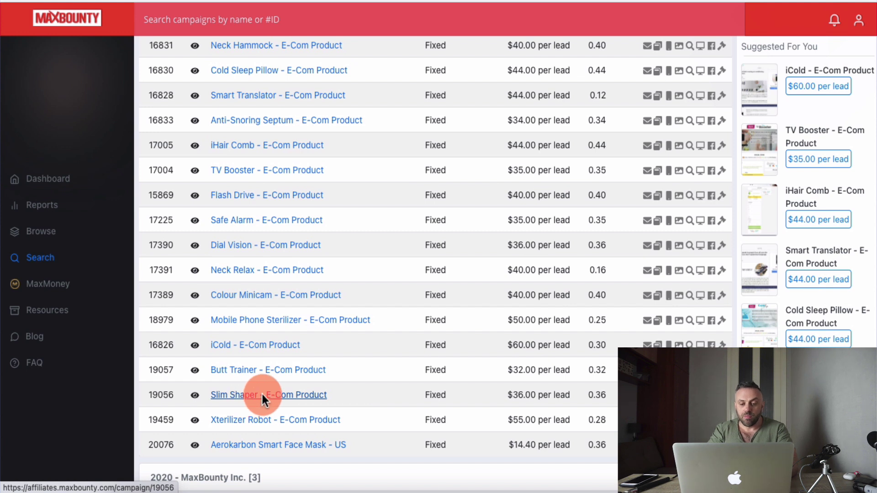
- Open the Slim Shaper - E-Com Product campaign and review its allowed traffic types, CPA rate and landing pages
{"action": "left_click", "coordinate": [283, 71]}
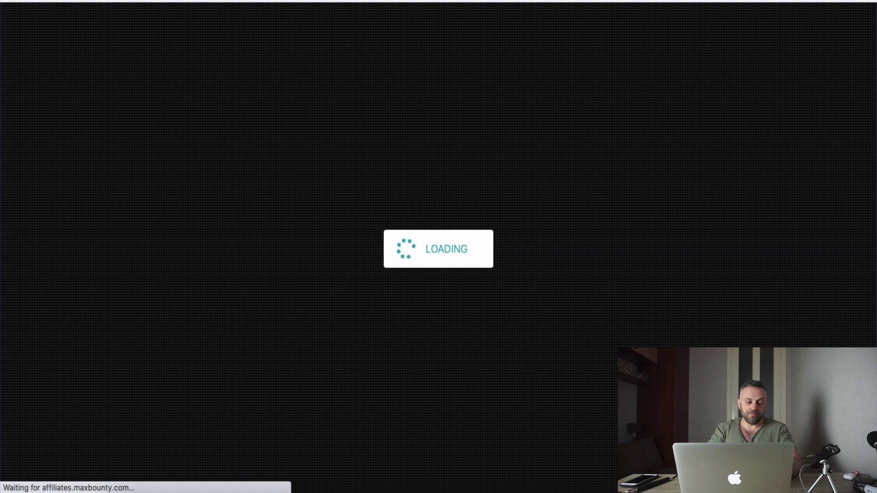
{"action": "left_click", "coordinate": [268, 134]}
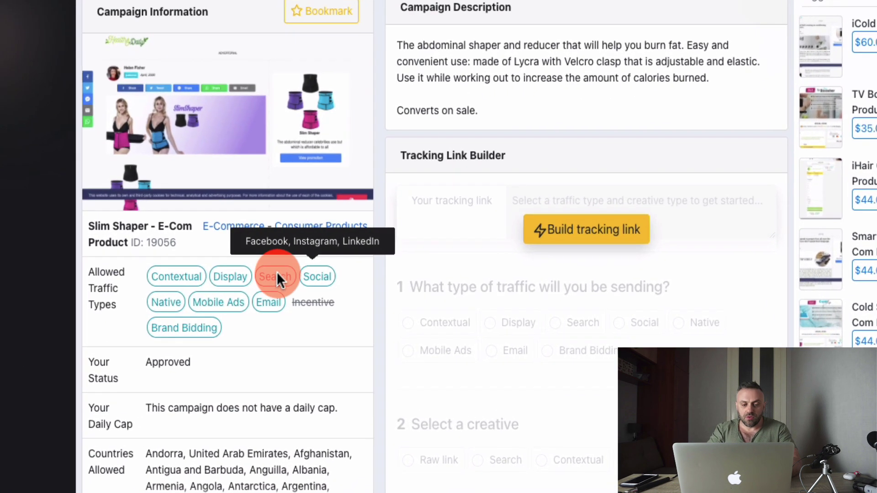
{"action": "mouse_move", "coordinate": [303, 283]}
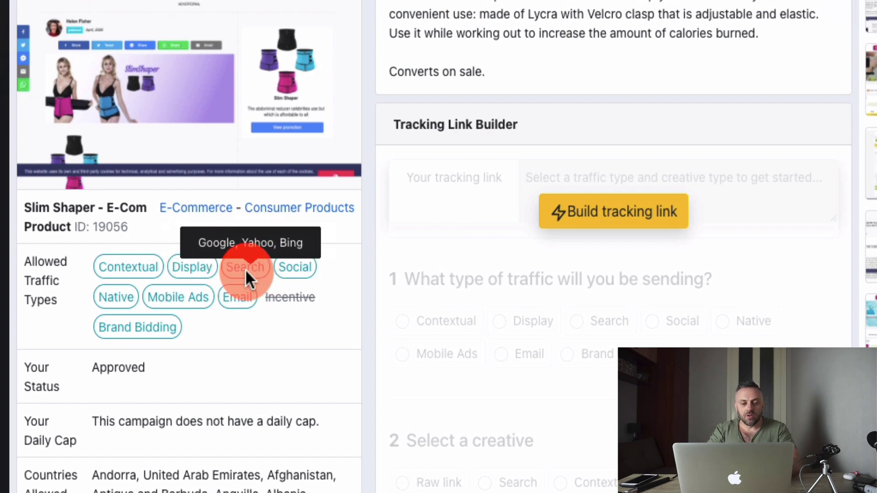
{"action": "scroll", "coordinate": [246, 265], "scroll_direction": "down", "scroll_amount": 8}
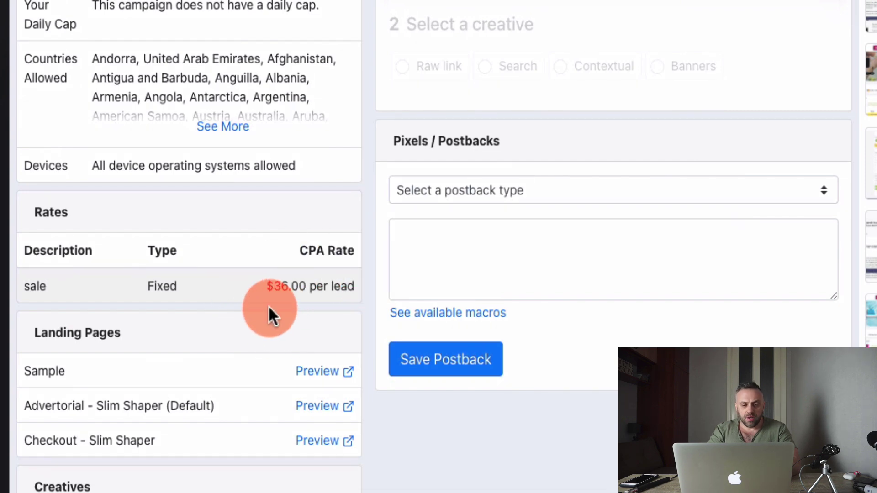
{"action": "scroll", "coordinate": [229, 363], "scroll_direction": "down", "scroll_amount": 1}
{"action": "scroll", "coordinate": [229, 362], "scroll_direction": "up", "scroll_amount": 9}
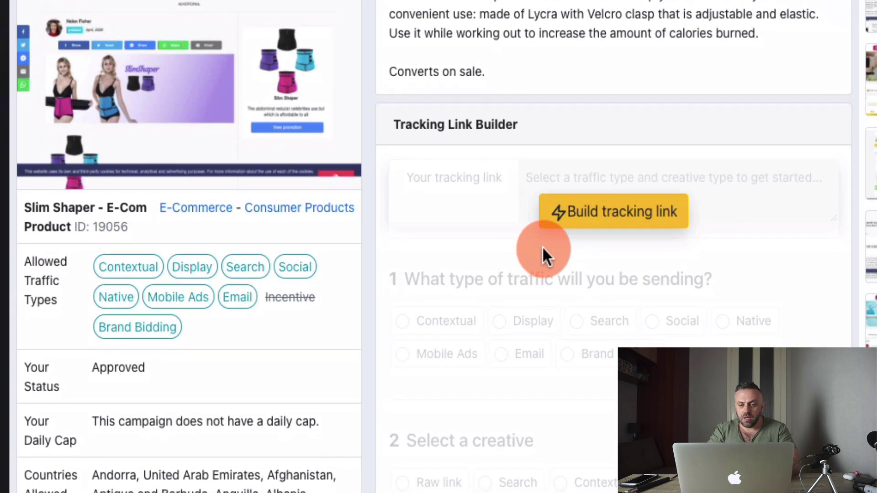
{"action": "scroll", "coordinate": [296, 396], "scroll_direction": "down", "scroll_amount": 12}
{"action": "scroll", "coordinate": [137, 273], "scroll_direction": "up", "scroll_amount": 1}
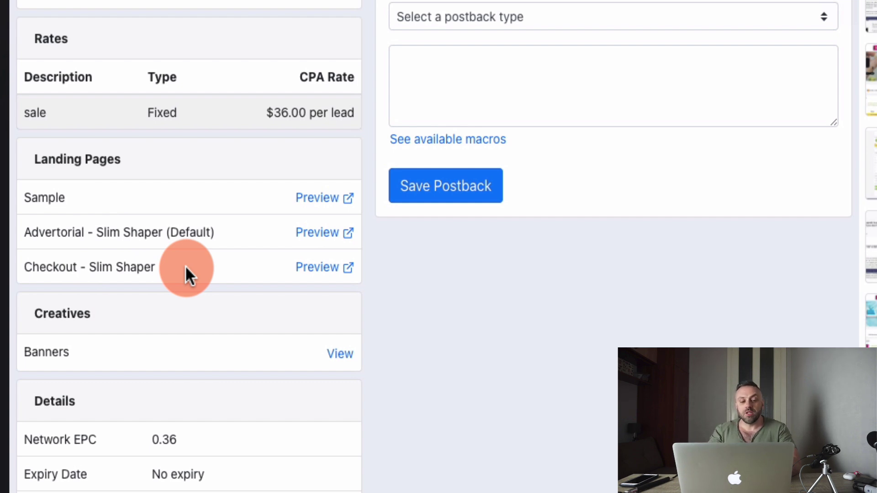
- Build a tracking link for the Slim Shaper campaign with Search as the traffic type and Search as the creative
{"action": "scroll", "coordinate": [205, 284], "scroll_direction": "up", "scroll_amount": 15}
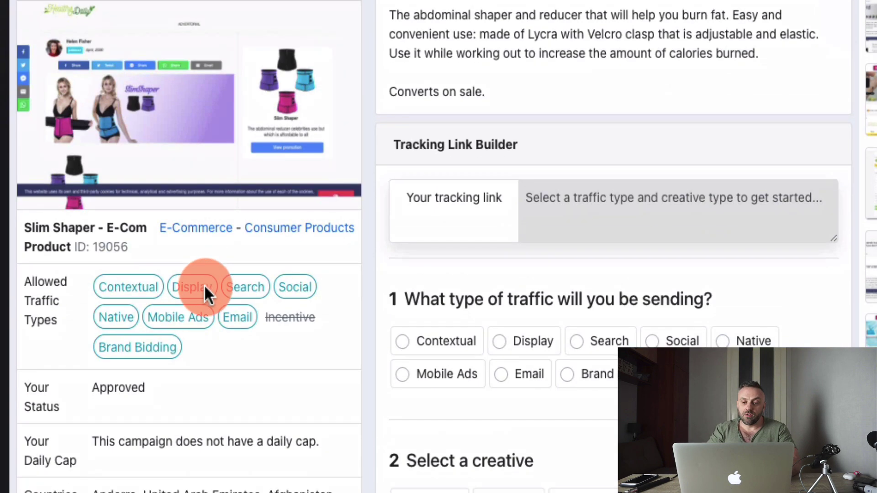
{"action": "scroll", "coordinate": [203, 284], "scroll_direction": "down", "scroll_amount": 1}
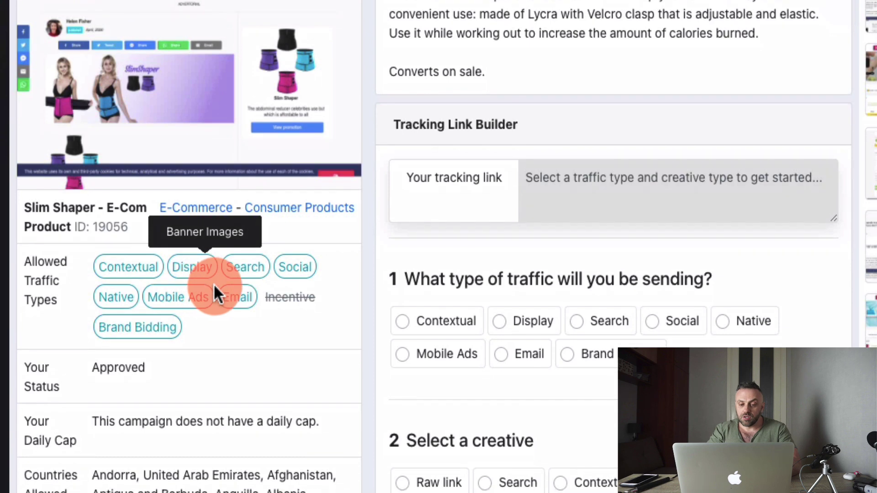
{"action": "left_click", "coordinate": [574, 322]}
{"action": "scroll", "coordinate": [475, 384], "scroll_direction": "down", "scroll_amount": 1}
{"action": "scroll", "coordinate": [478, 390], "scroll_direction": "down", "scroll_amount": 2}
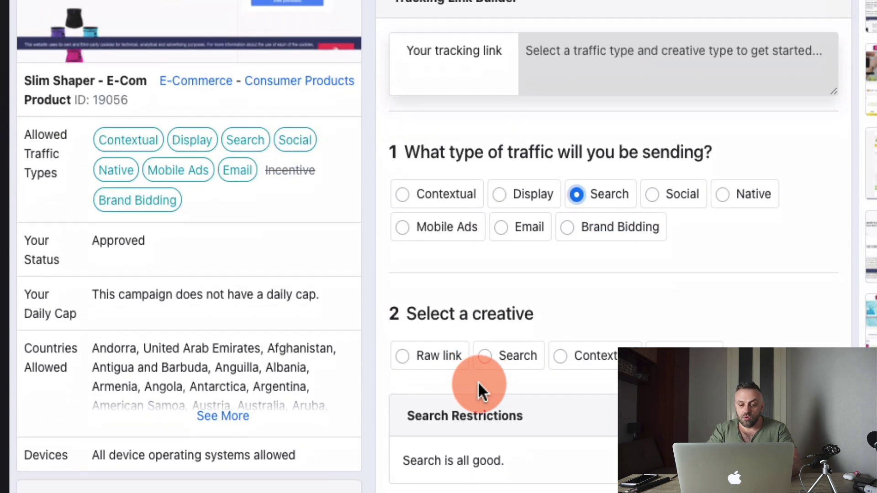
{"action": "left_click", "coordinate": [403, 355]}
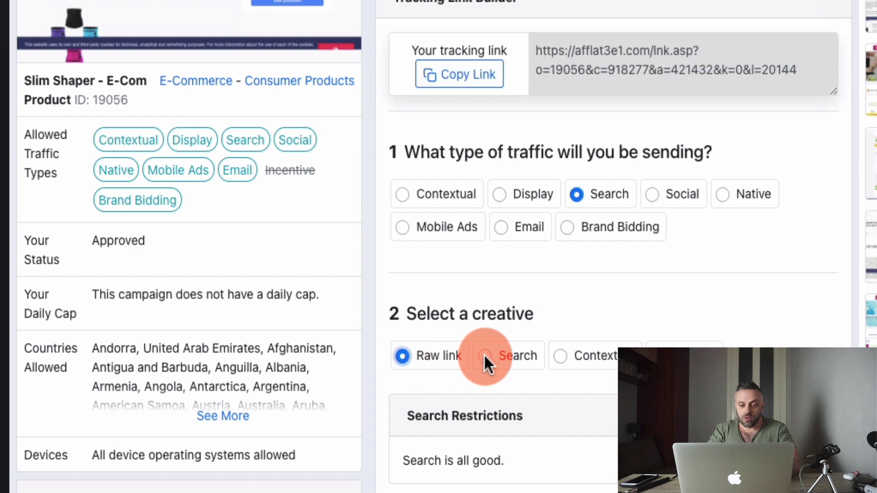
{"action": "left_click", "coordinate": [482, 356]}
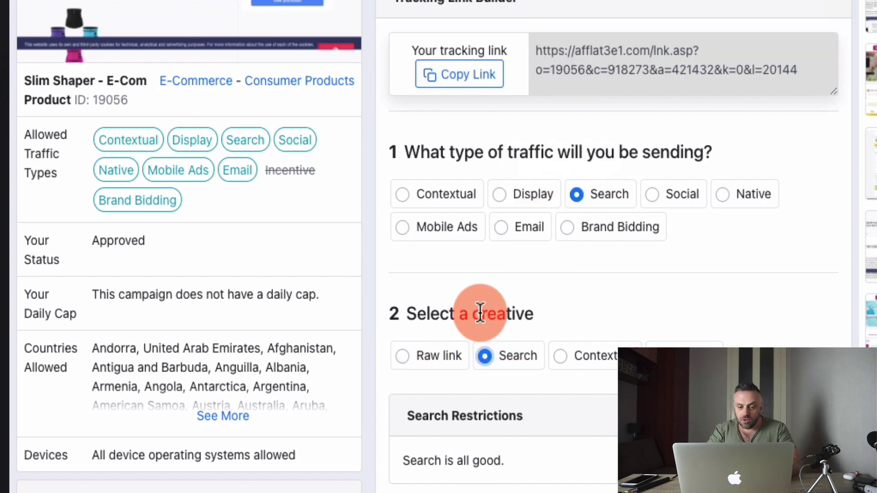
- Review the Slim Shaper campaign's landing page options and view its banner creatives
{"action": "scroll", "coordinate": [494, 341], "scroll_direction": "down", "scroll_amount": 8}
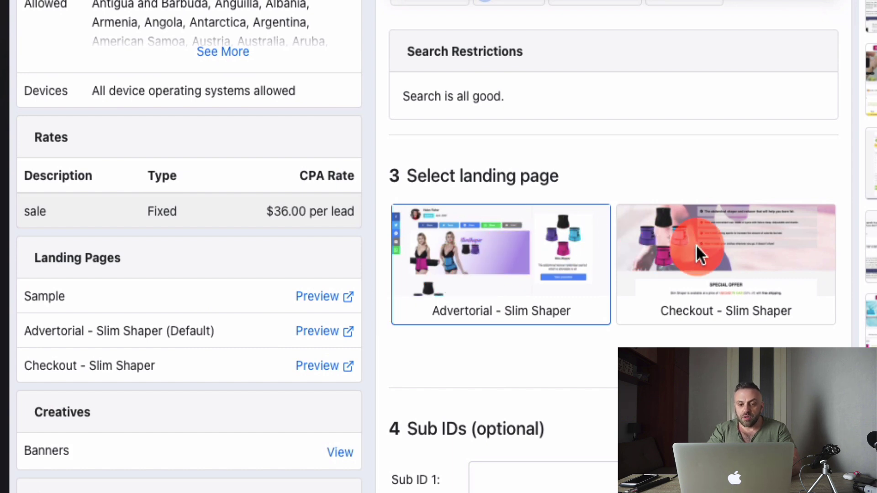
{"action": "scroll", "coordinate": [695, 244], "scroll_direction": "up", "scroll_amount": 4}
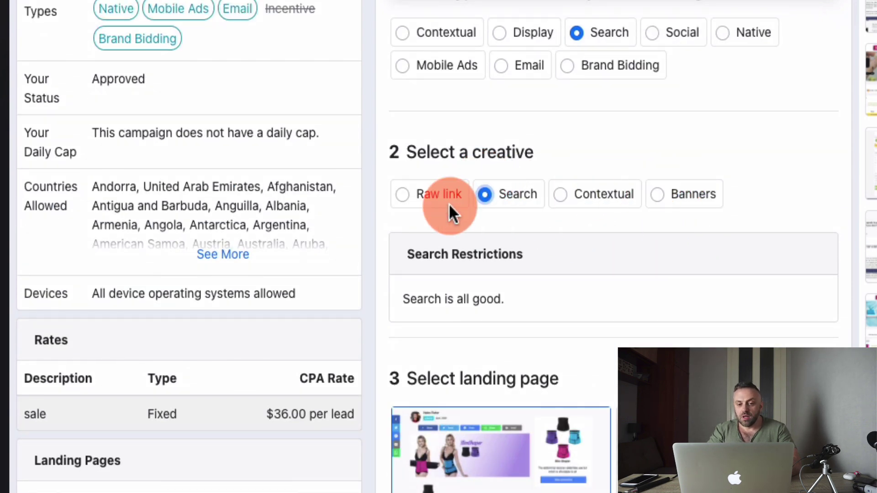
{"action": "scroll", "coordinate": [336, 266], "scroll_direction": "down", "scroll_amount": 6}
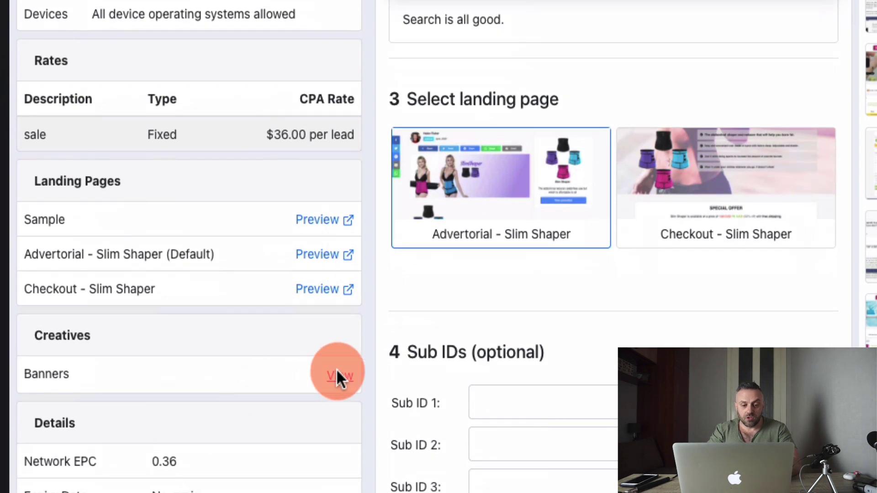
{"action": "left_click", "coordinate": [338, 376]}
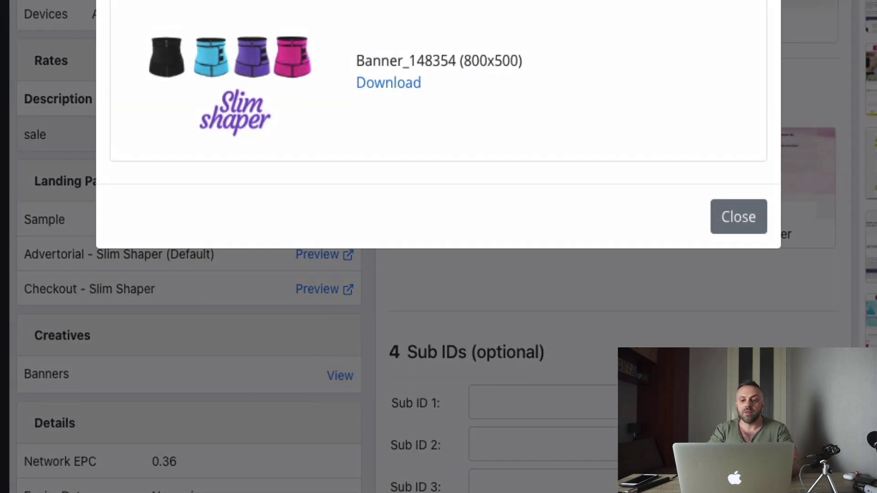
{"action": "left_click", "coordinate": [738, 216]}
- Read the Slim Shaper campaign description, and examine the campaign details, Sub ID and postback options, and Search traffic definition
{"action": "scroll", "coordinate": [592, 230], "scroll_direction": "up", "scroll_amount": 10}
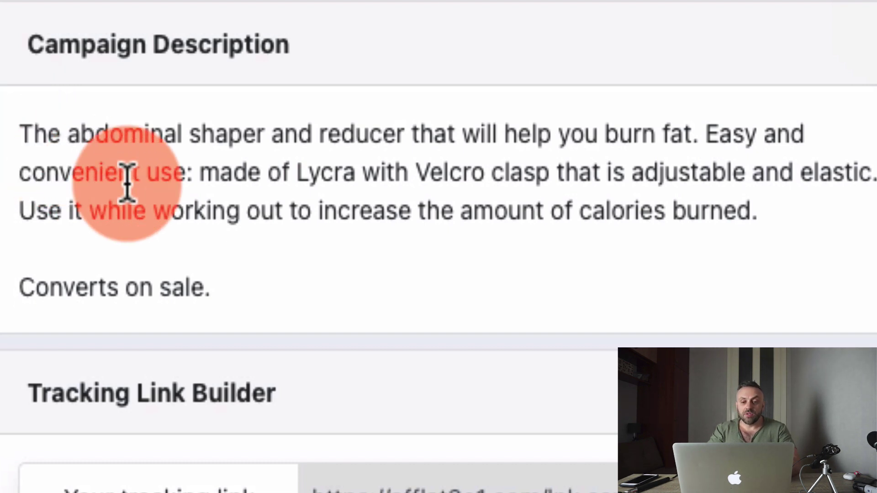
{"action": "mouse_move", "coordinate": [758, 214]}
{"action": "left_mouse_down"}
{"action": "mouse_move", "coordinate": [251, 215]}
{"action": "mouse_move", "coordinate": [19, 154]}
{"action": "left_mouse_up"}
{"action": "left_click", "coordinate": [21, 168]}
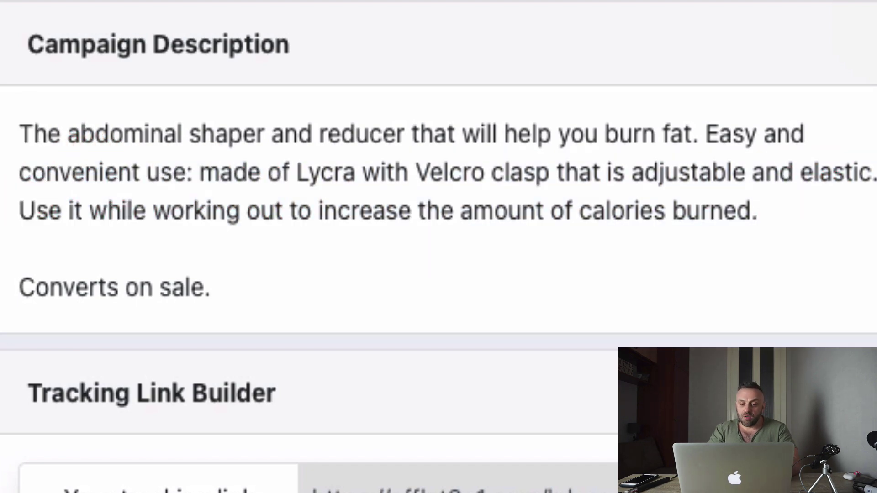
{"action": "scroll", "coordinate": [464, 393], "scroll_direction": "down", "scroll_amount": 10}
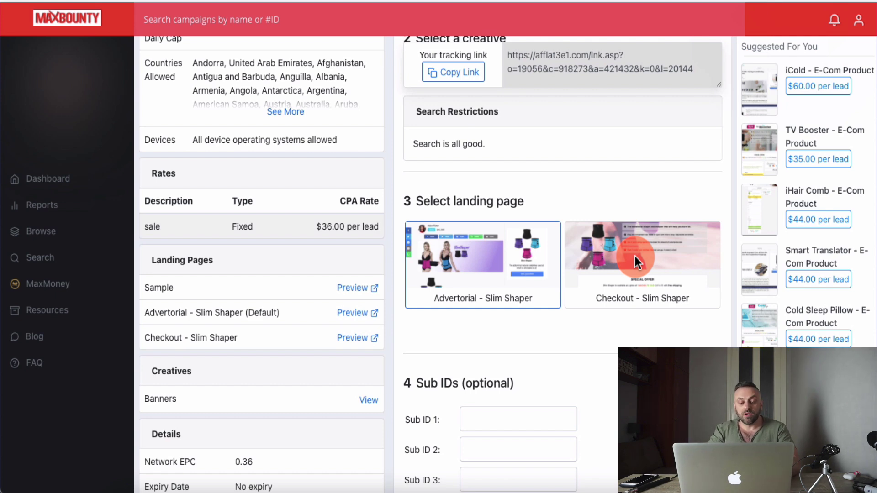
{"action": "scroll", "coordinate": [605, 346], "scroll_direction": "down", "scroll_amount": 6}
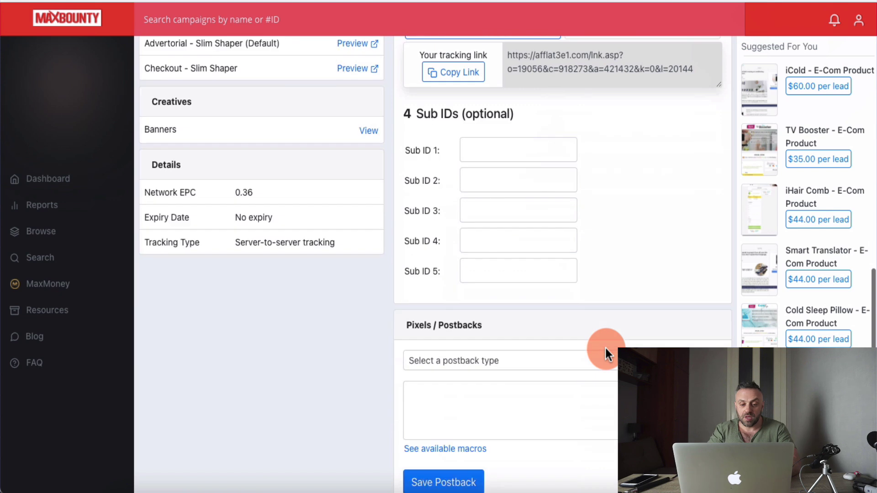
{"action": "scroll", "coordinate": [605, 345], "scroll_direction": "up", "scroll_amount": 4}
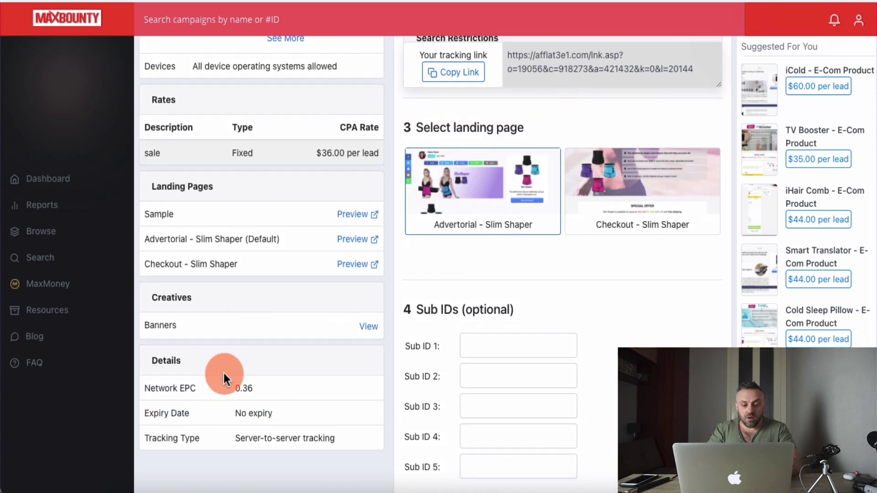
{"action": "scroll", "coordinate": [294, 274], "scroll_direction": "up", "scroll_amount": 10}
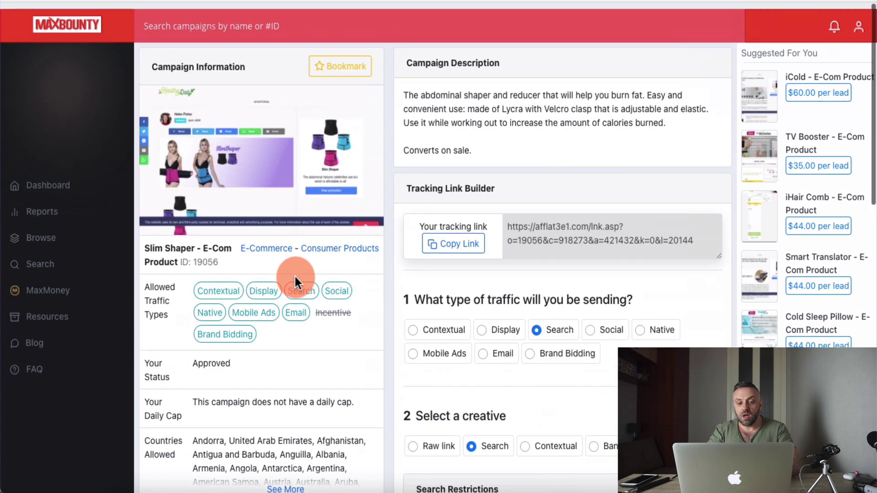
{"action": "mouse_move", "coordinate": [294, 275]}
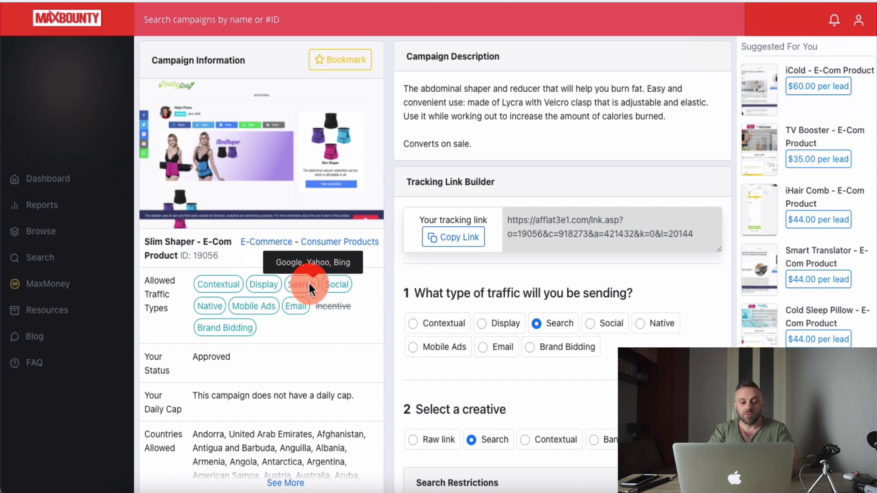
{"action": "mouse_move", "coordinate": [548, 322]}
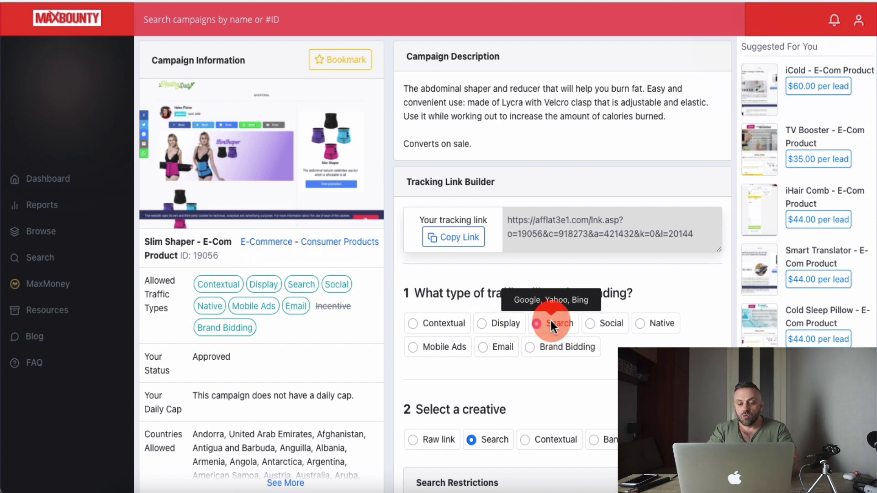
- Keep Search as the creative, choose the Checkout - Slim Shaper landing page and copy the tracking link
{"action": "scroll", "coordinate": [499, 440], "scroll_direction": "down", "scroll_amount": 4}
{"action": "left_click", "coordinate": [526, 247]}
{"action": "left_click", "coordinate": [472, 248]}
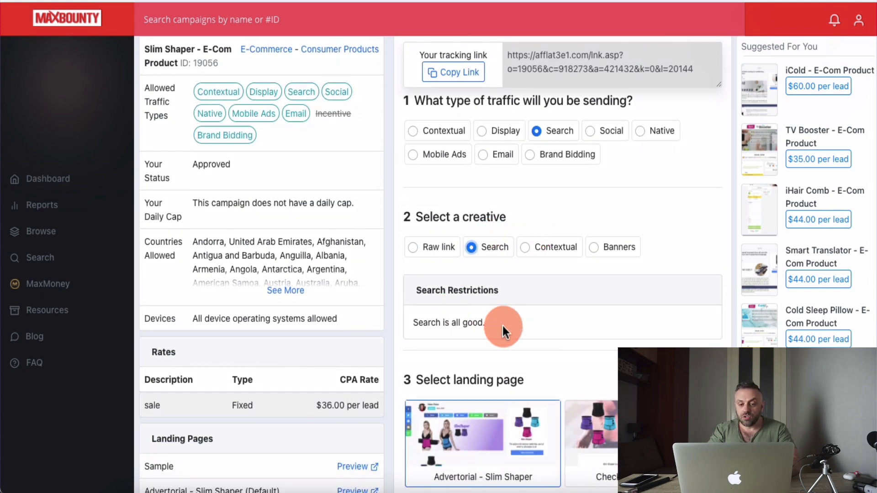
{"action": "scroll", "coordinate": [524, 333], "scroll_direction": "down", "scroll_amount": 3}
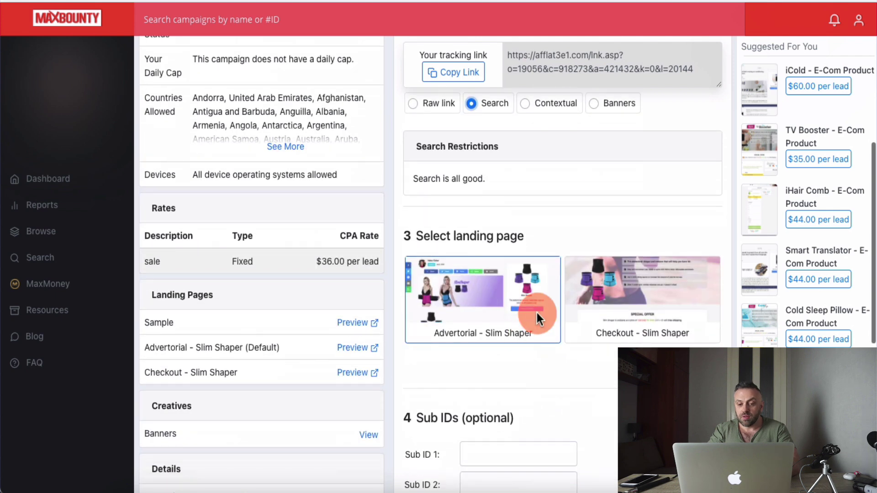
{"action": "left_click", "coordinate": [613, 301]}
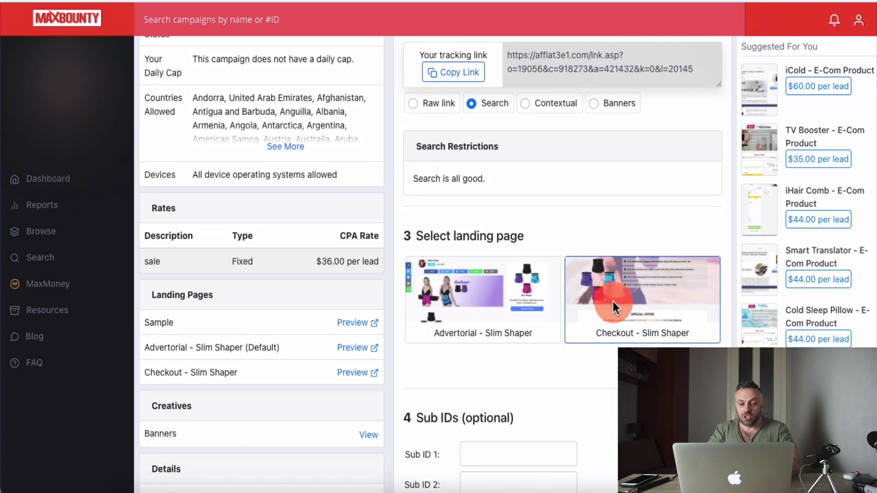
{"action": "scroll", "coordinate": [612, 300], "scroll_direction": "up", "scroll_amount": 2}
{"action": "left_click", "coordinate": [470, 70]}
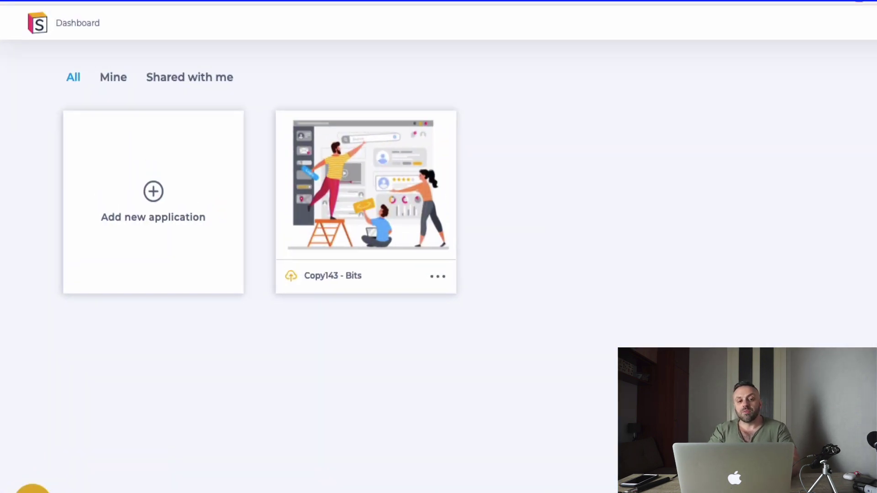
- Switch to Softr, open the Copy143 - Bits application in the studio and show the hero block's settings in desktop view
{"action": "left_click", "coordinate": [160, 0]}
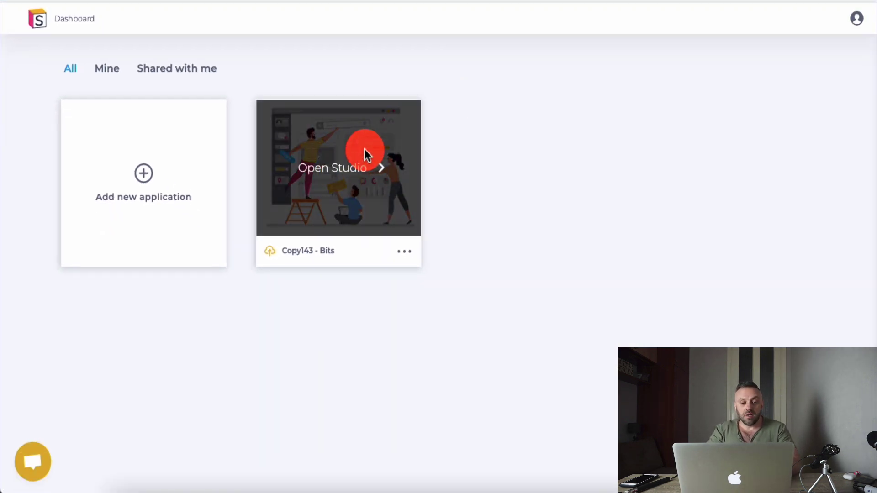
{"action": "mouse_move", "coordinate": [358, 164]}
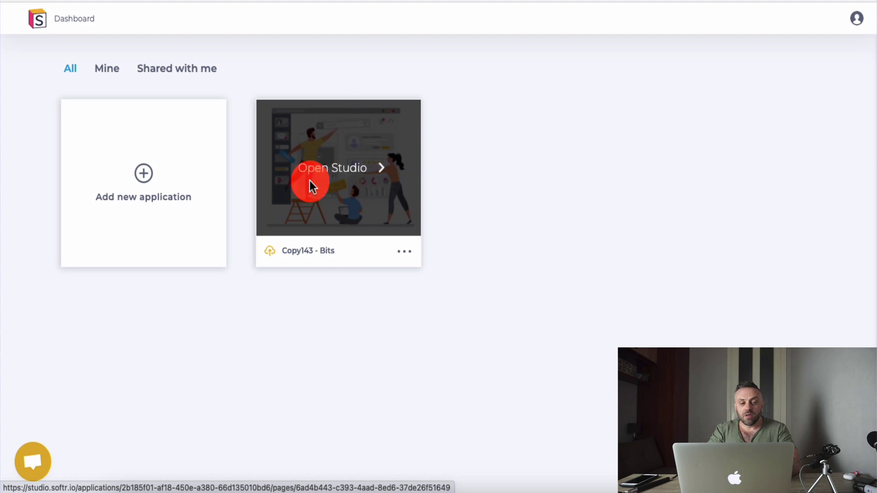
{"action": "left_click", "coordinate": [326, 168]}
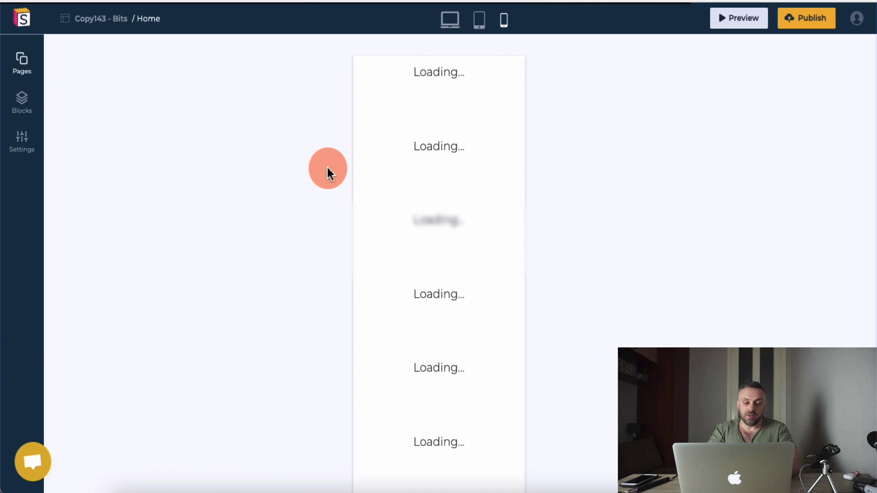
{"action": "mouse_move", "coordinate": [506, 118]}
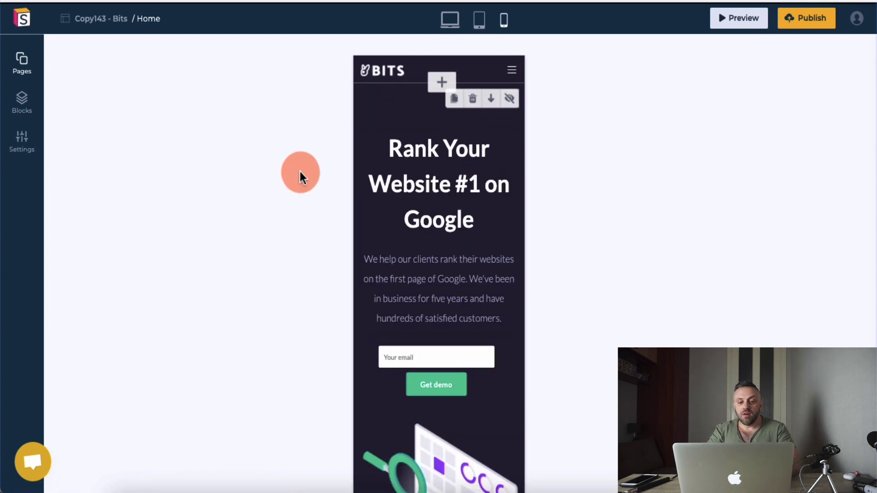
{"action": "left_click", "coordinate": [445, 189]}
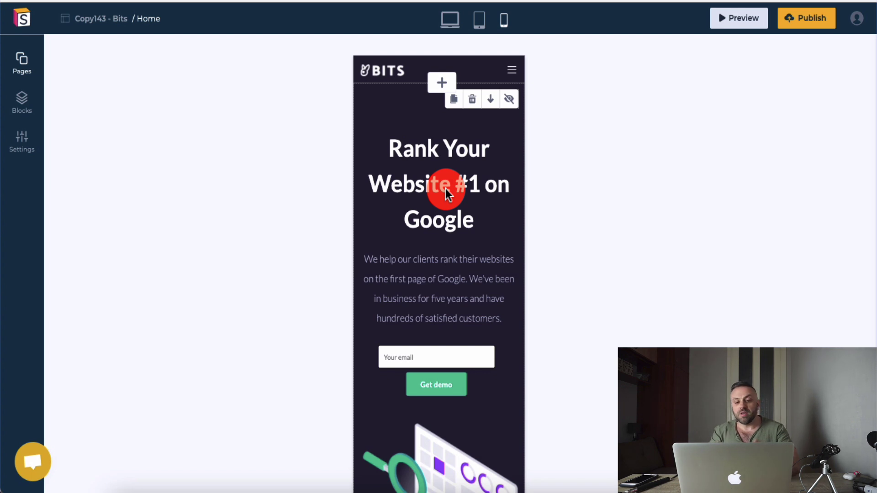
{"action": "left_click", "coordinate": [422, 158]}
{"action": "left_click", "coordinate": [455, 22]}
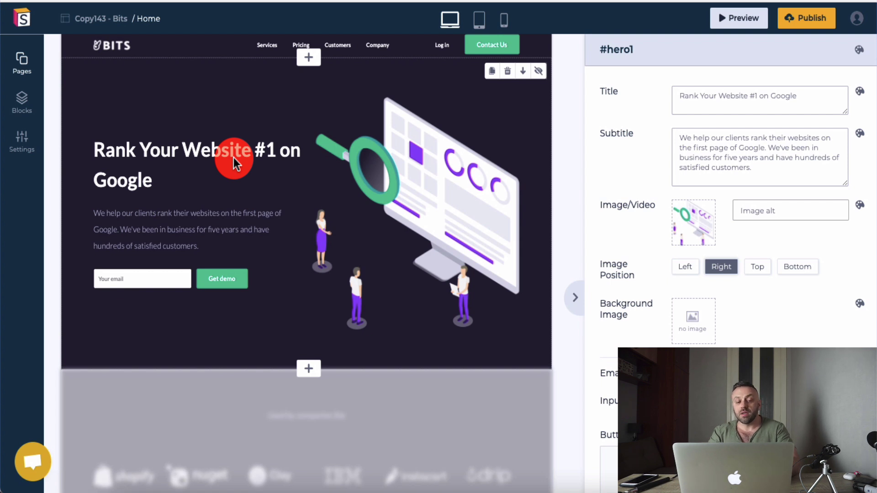
{"action": "left_click", "coordinate": [140, 149]}
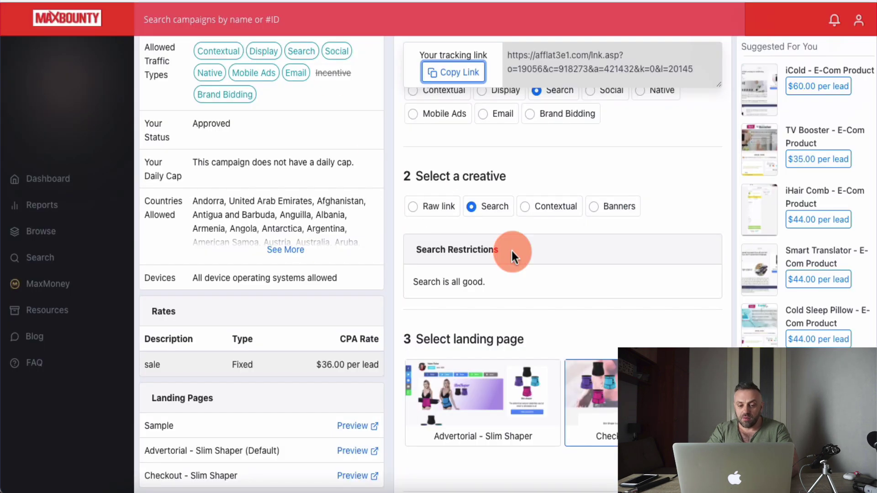
- Switch back to MaxBounty, preview the Slim Shaper sample landing page and examine its advertorial text and headline for copy ideas
{"action": "scroll", "coordinate": [539, 187], "scroll_direction": "up", "scroll_amount": 10}
{"action": "scroll", "coordinate": [510, 250], "scroll_direction": "down", "scroll_amount": 10}
{"action": "scroll", "coordinate": [388, 265], "scroll_direction": "down", "scroll_amount": 1}
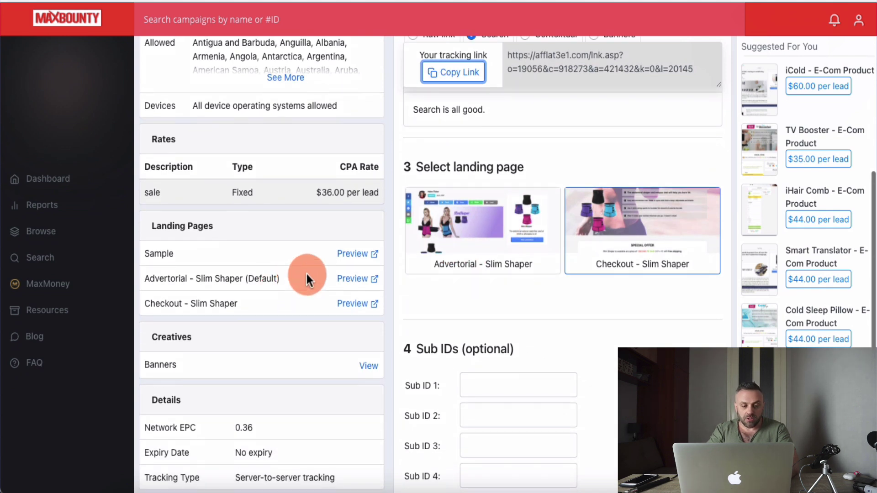
{"action": "left_click", "coordinate": [360, 254]}
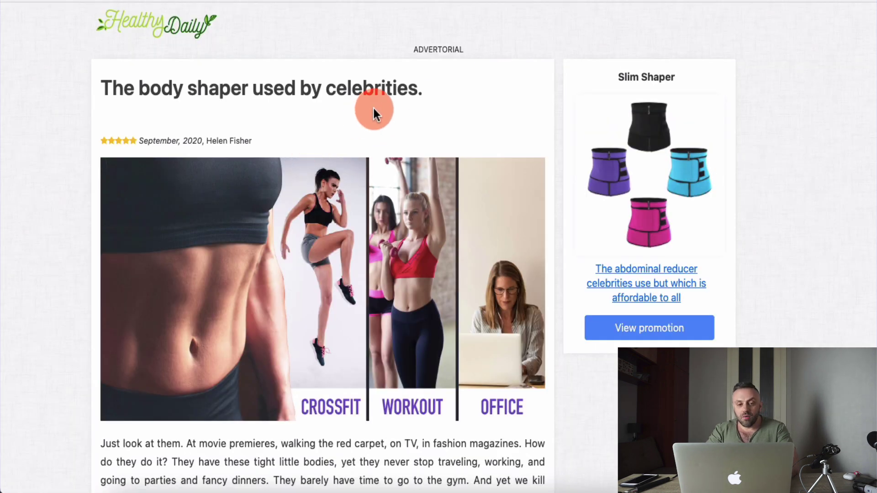
{"action": "scroll", "coordinate": [285, 182], "scroll_direction": "down", "scroll_amount": 15}
{"action": "scroll", "coordinate": [284, 182], "scroll_direction": "up", "scroll_amount": 15}
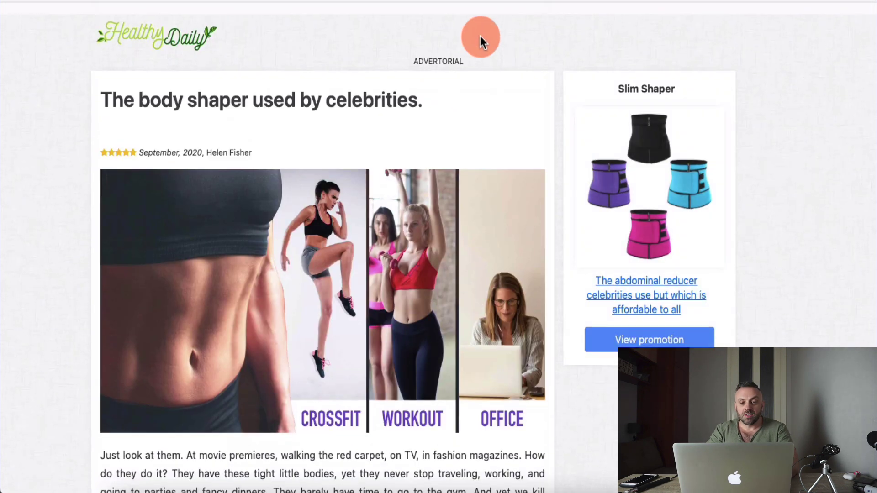
{"action": "scroll", "coordinate": [441, 90], "scroll_direction": "down", "scroll_amount": 1}
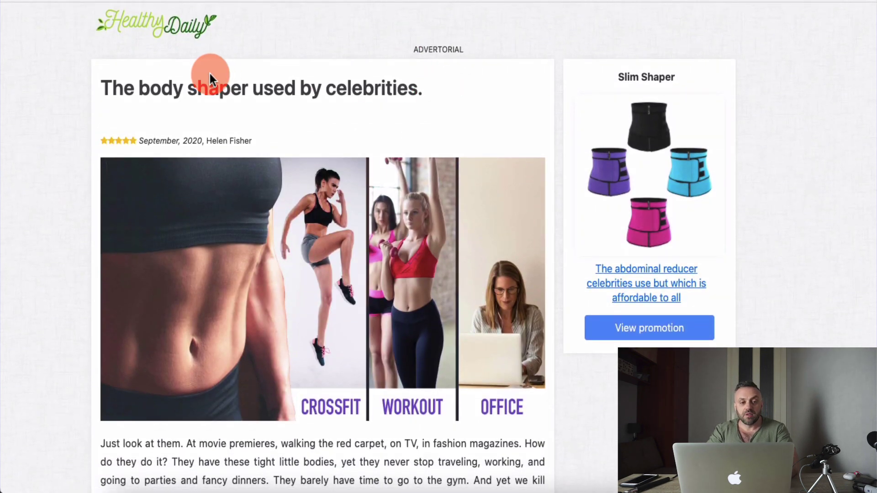
{"action": "left_click_drag", "start_coordinate": [435, 88], "coordinate": [101, 88]}
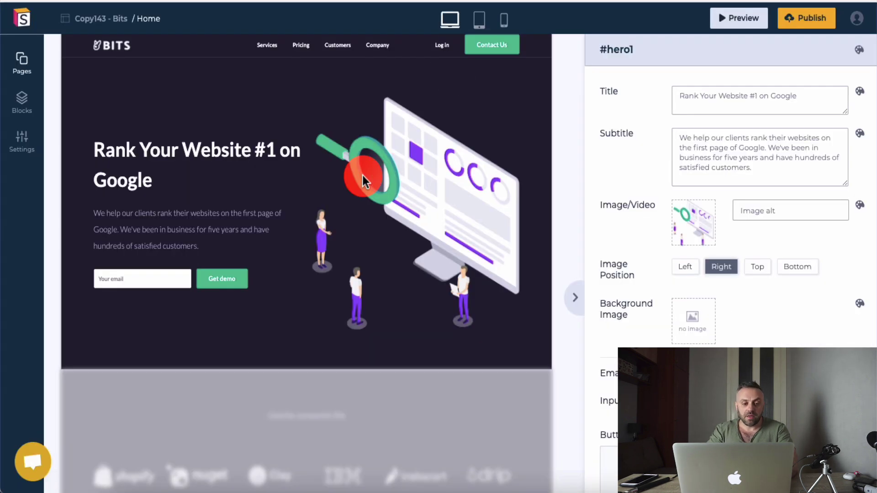
- Return to the Softr page and set the hero block's title to "Lose weight quickly and easily"
{"action": "left_click", "coordinate": [152, 157]}
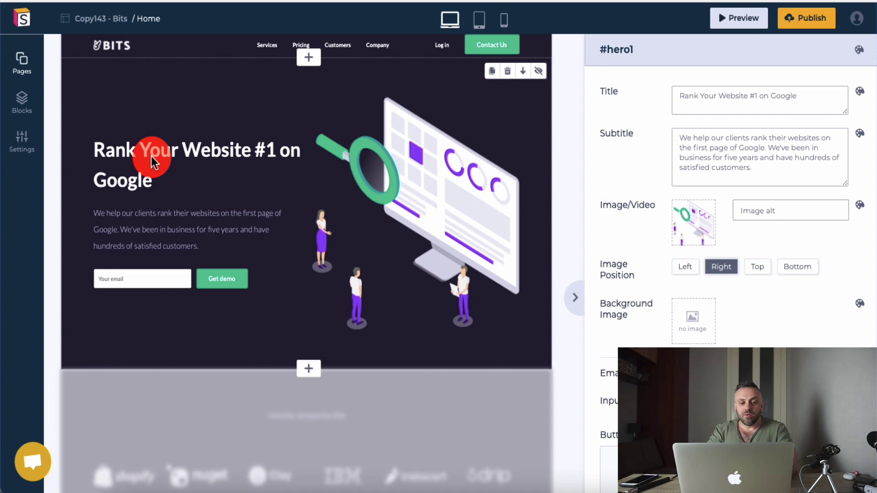
{"action": "left_click", "coordinate": [754, 93]}
{"action": "key", "text": "super+a"}
{"action": "type", "text": "Los "}
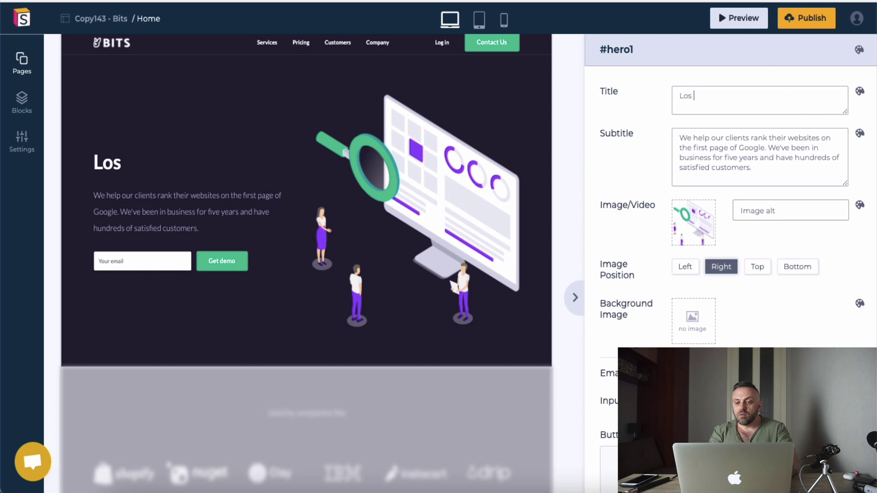
{"action": "type", "text": "e weight quickly and e"}
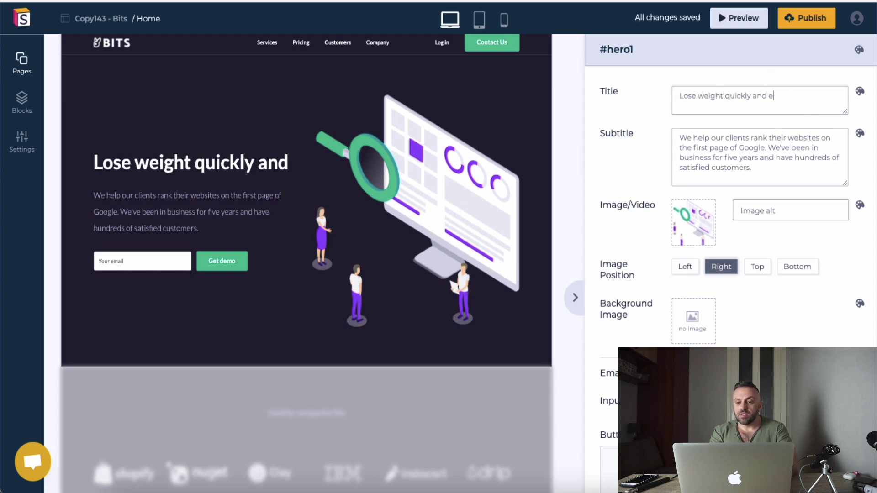
{"action": "type", "text": "asily"}
- Replace the hero subtitle with "Try out the SlimShaper, the product used and trusted by celebrities to stay fit and healthy."
{"action": "left_click", "coordinate": [765, 184]}
{"action": "key", "text": "super+a"}
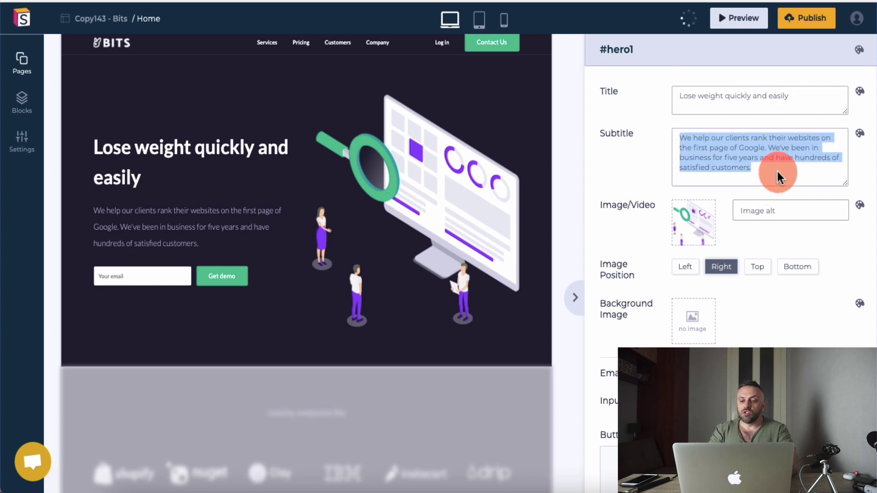
{"action": "type", "text": "Try out the Sl"}
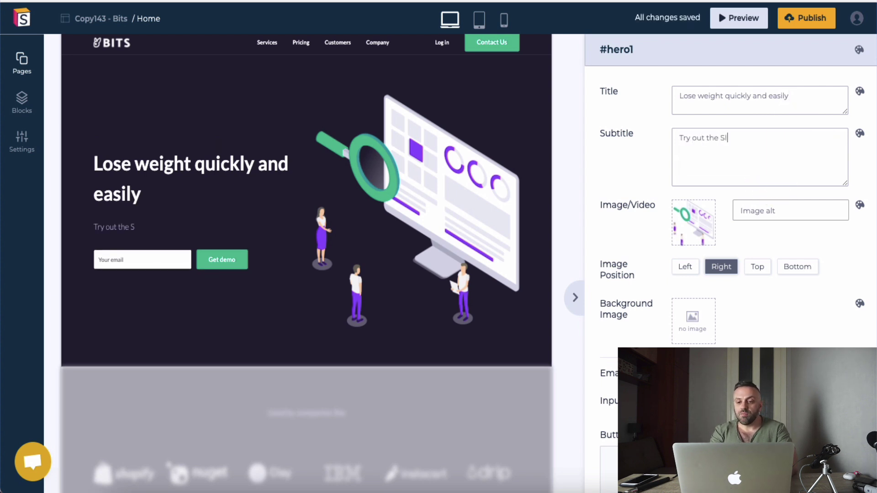
{"action": "type", "text": "imShaper, the product used and trusted by celebrities to stay fit and healthy."}
{"action": "left_click", "coordinate": [122, 155]}
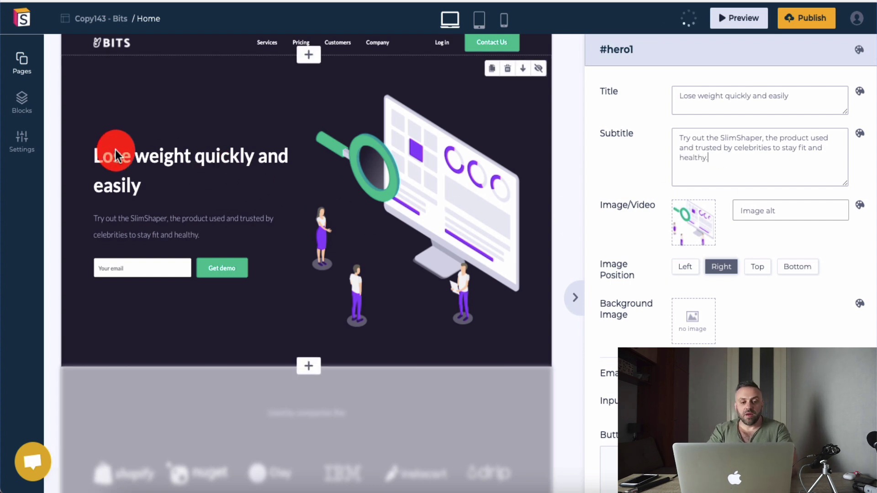
{"action": "left_click", "coordinate": [104, 192]}
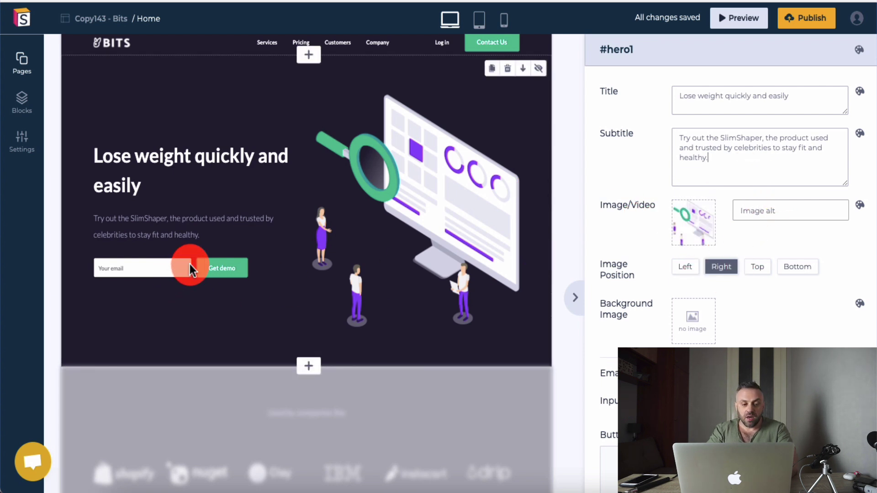
- Review the hero block's image and email capture settings and look over the blocks below it on the page
{"action": "scroll", "coordinate": [682, 273], "scroll_direction": "down", "scroll_amount": 2}
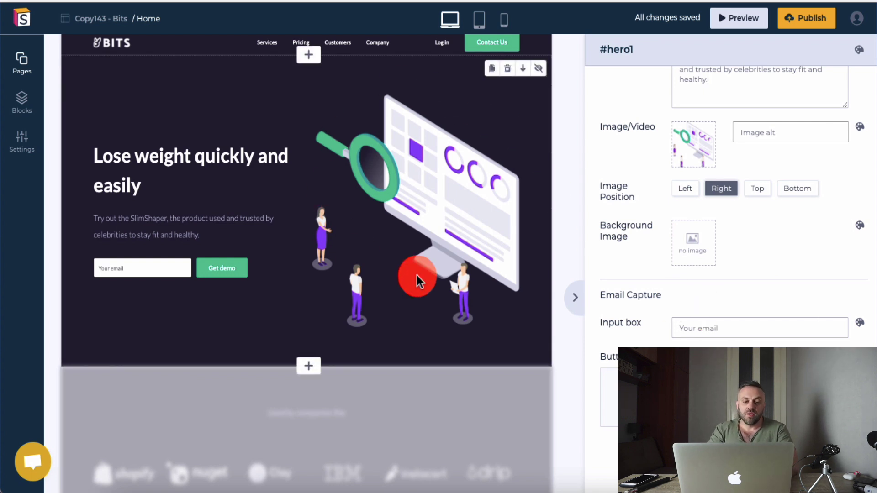
{"action": "scroll", "coordinate": [653, 164], "scroll_direction": "up", "scroll_amount": 2}
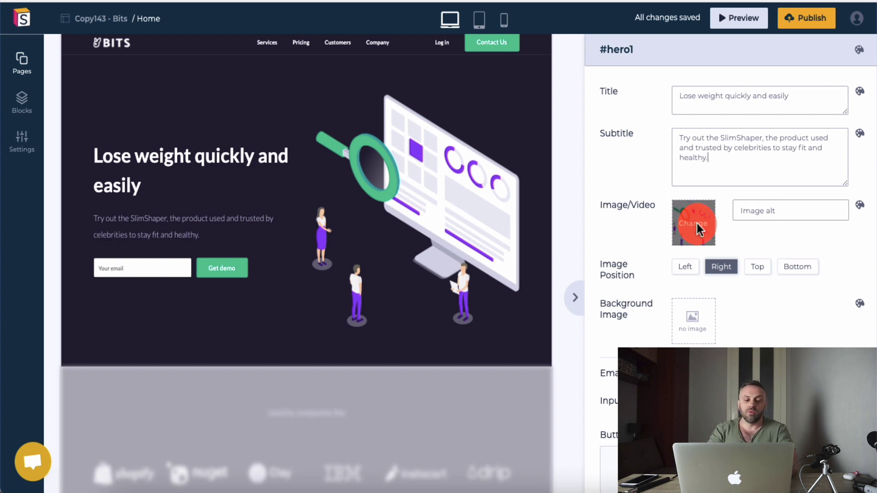
{"action": "scroll", "coordinate": [273, 246], "scroll_direction": "down", "scroll_amount": 5}
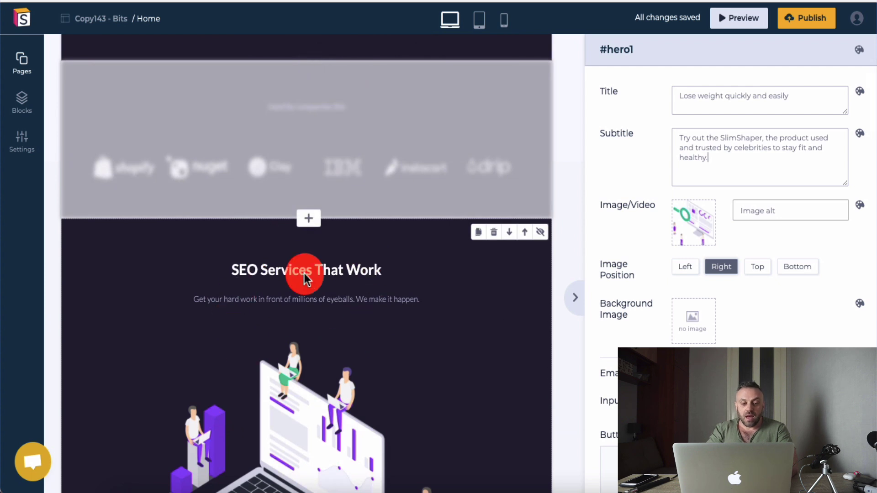
{"action": "scroll", "coordinate": [317, 318], "scroll_direction": "down", "scroll_amount": 3}
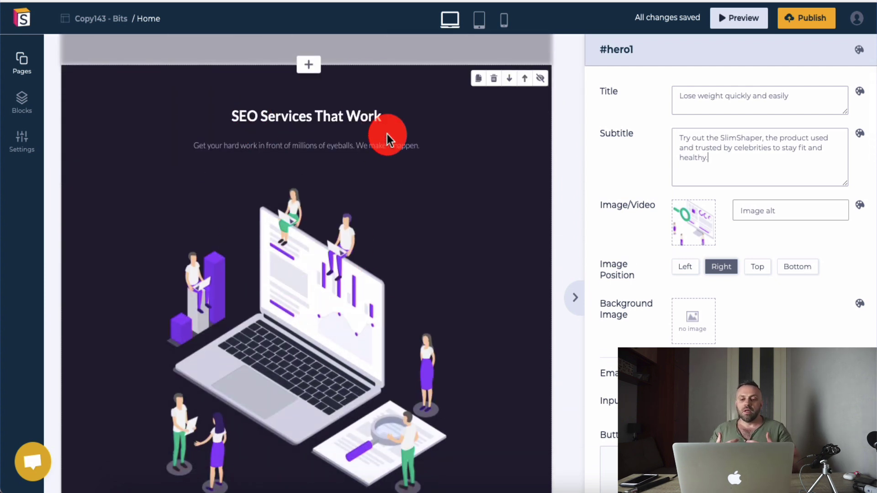
{"action": "scroll", "coordinate": [386, 133], "scroll_direction": "up", "scroll_amount": 8}
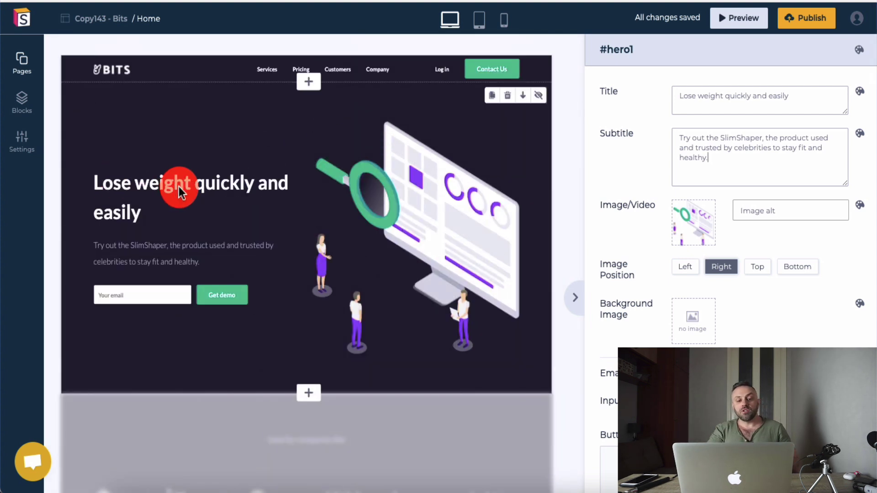
{"action": "scroll", "coordinate": [179, 190], "scroll_direction": "down", "scroll_amount": 7}
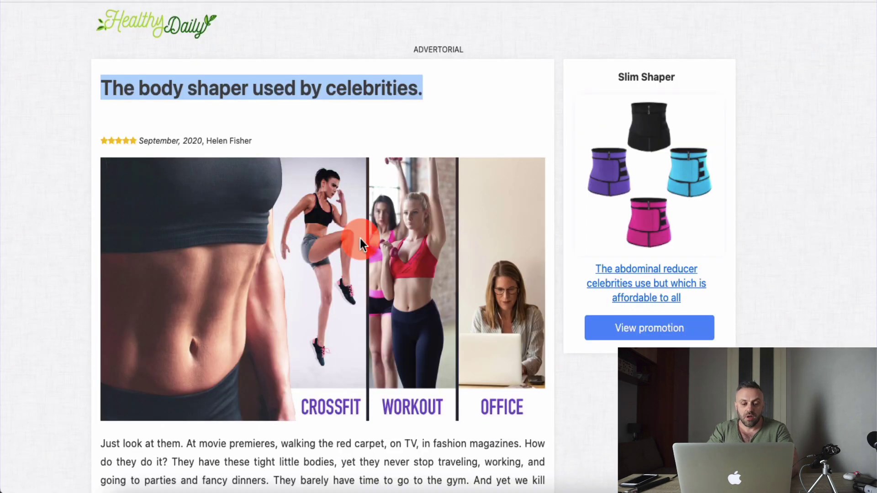
- Switch to the Slim Shaper advertorial and examine its product sections, images and main advantages for copy ideas
{"action": "scroll", "coordinate": [360, 238], "scroll_direction": "down", "scroll_amount": 10}
{"action": "scroll", "coordinate": [360, 239], "scroll_direction": "down", "scroll_amount": 3}
{"action": "scroll", "coordinate": [360, 238], "scroll_direction": "down", "scroll_amount": 5}
{"action": "scroll", "coordinate": [358, 239], "scroll_direction": "up", "scroll_amount": 9}
{"action": "scroll", "coordinate": [320, 261], "scroll_direction": "down", "scroll_amount": 6}
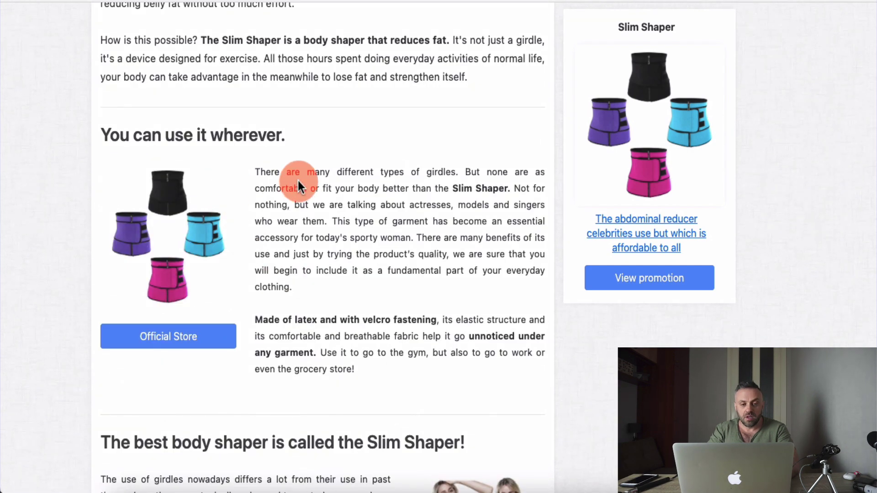
{"action": "scroll", "coordinate": [298, 179], "scroll_direction": "down", "scroll_amount": 8}
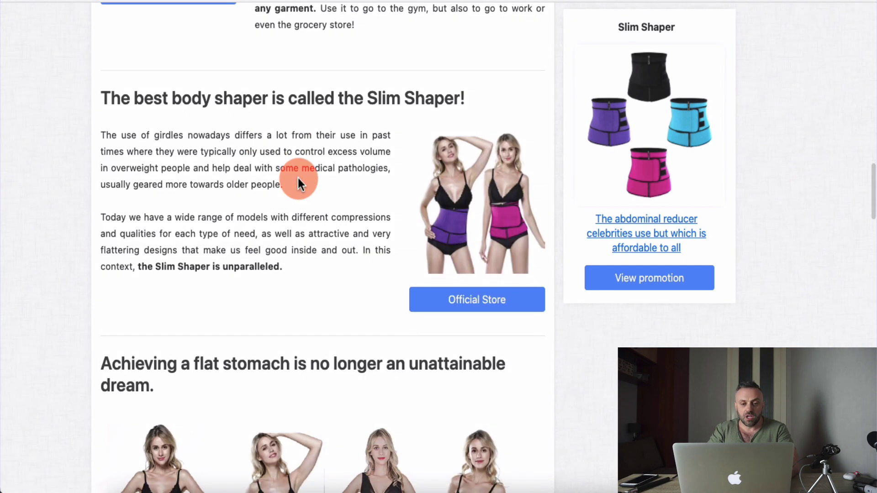
{"action": "scroll", "coordinate": [299, 178], "scroll_direction": "down", "scroll_amount": 7}
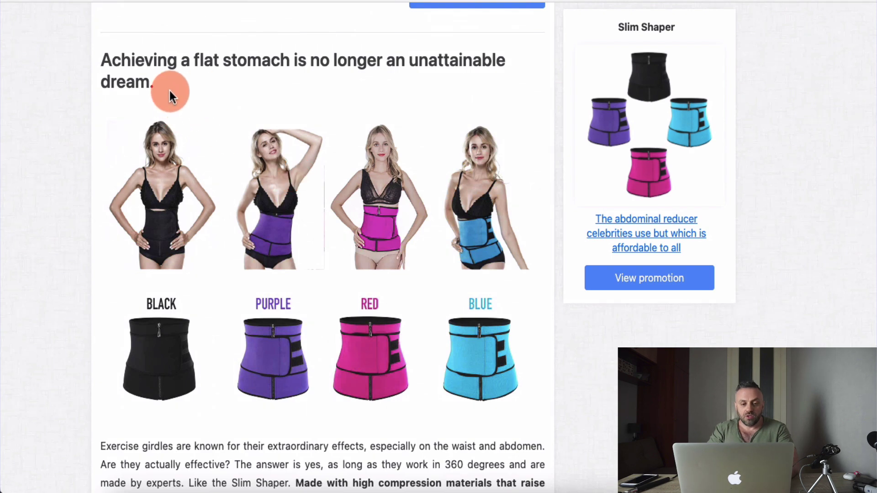
{"action": "scroll", "coordinate": [169, 90], "scroll_direction": "down", "scroll_amount": 10}
{"action": "scroll", "coordinate": [170, 91], "scroll_direction": "down", "scroll_amount": 15}
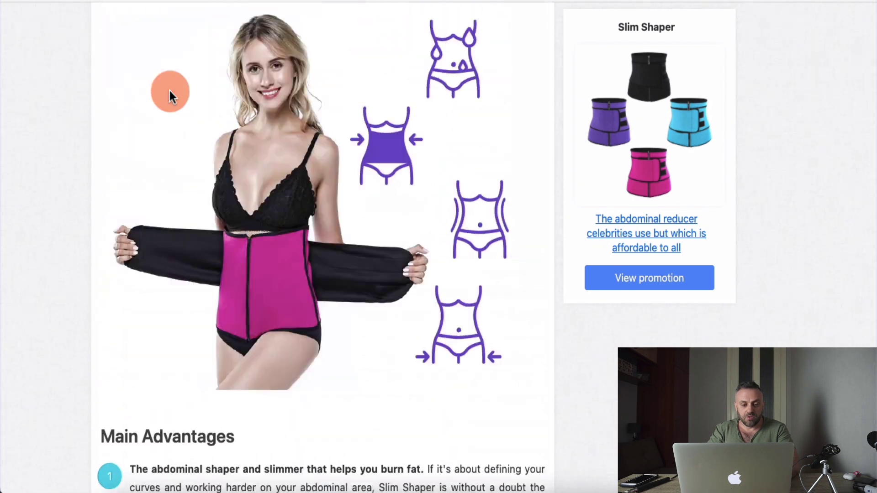
{"action": "scroll", "coordinate": [260, 85], "scroll_direction": "up", "scroll_amount": 13}
{"action": "scroll", "coordinate": [322, 183], "scroll_direction": "down", "scroll_amount": 1}
{"action": "scroll", "coordinate": [321, 183], "scroll_direction": "down", "scroll_amount": 12}
{"action": "scroll", "coordinate": [322, 183], "scroll_direction": "up", "scroll_amount": 5}
{"action": "scroll", "coordinate": [322, 182], "scroll_direction": "down", "scroll_amount": 2}
{"action": "scroll", "coordinate": [321, 183], "scroll_direction": "up", "scroll_amount": 4}
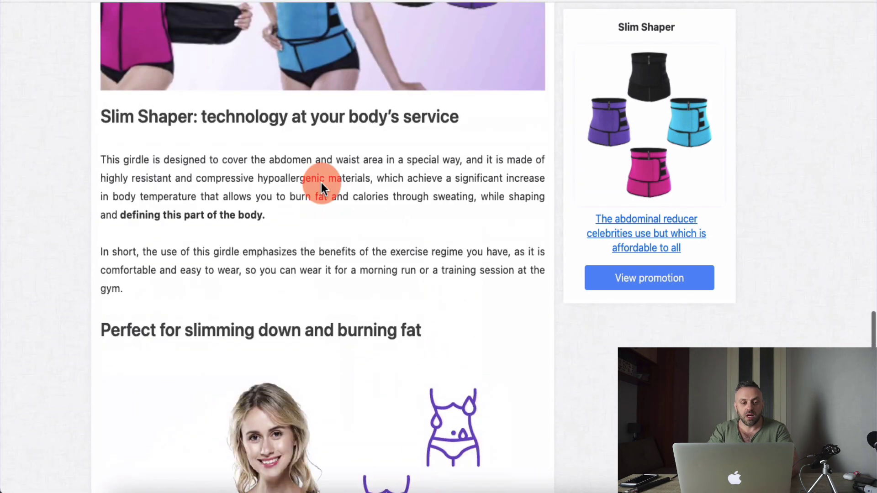
{"action": "scroll", "coordinate": [136, 350], "scroll_direction": "down", "scroll_amount": 15}
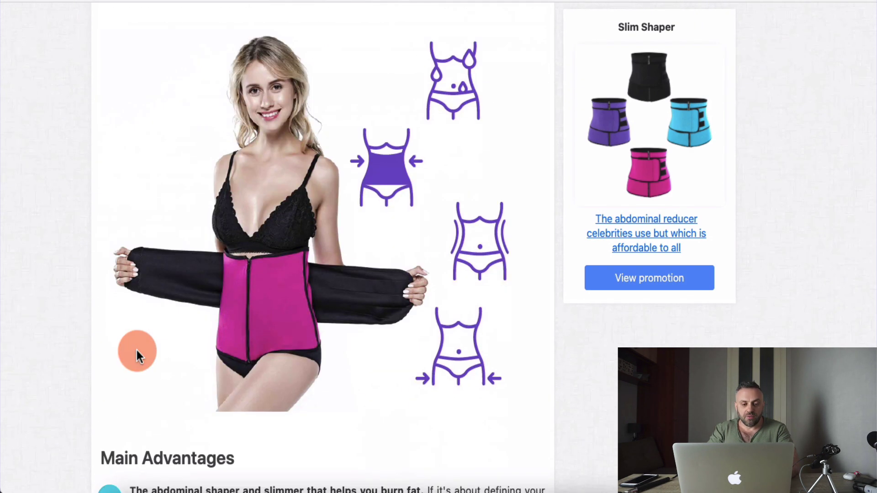
{"action": "scroll", "coordinate": [137, 350], "scroll_direction": "up", "scroll_amount": 3}
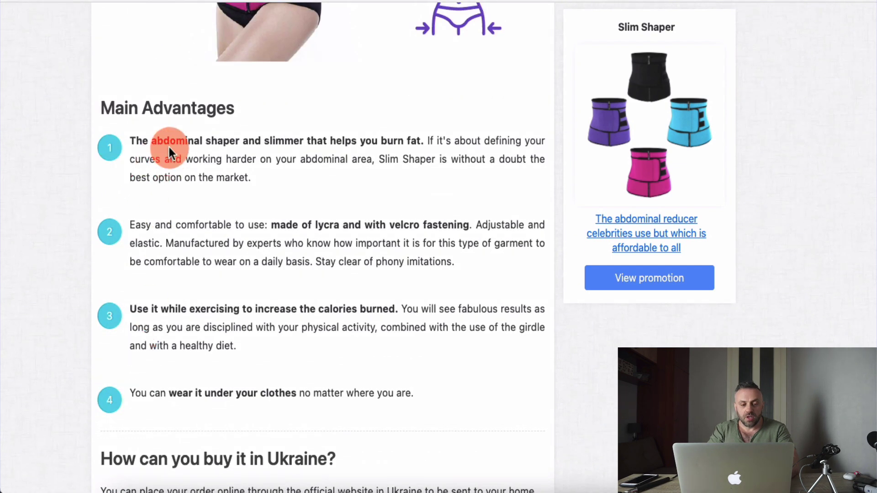
{"action": "scroll", "coordinate": [176, 395], "scroll_direction": "down", "scroll_amount": 4}
{"action": "scroll", "coordinate": [175, 395], "scroll_direction": "up", "scroll_amount": 20}
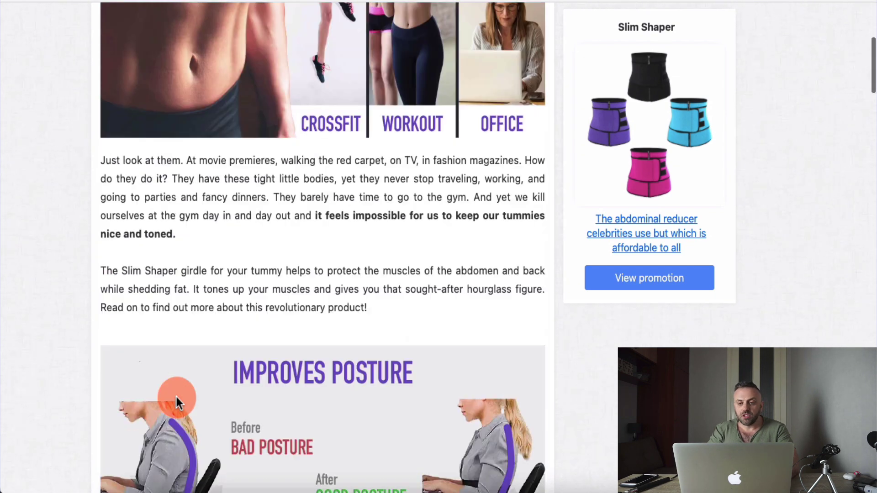
{"action": "scroll", "coordinate": [397, 201], "scroll_direction": "down", "scroll_amount": 1}
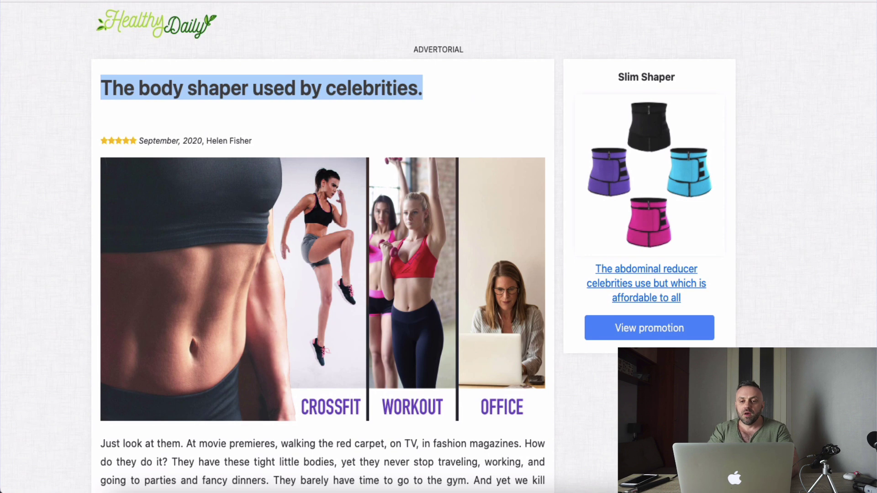
- Return to Softr, select the "SEO Services That Work" block and set its title to "Losing weight has never simpler and easier"
{"action": "key", "text": "super+Tab"}
{"action": "left_click", "coordinate": [288, 246]}
{"action": "left_click", "coordinate": [337, 153]}
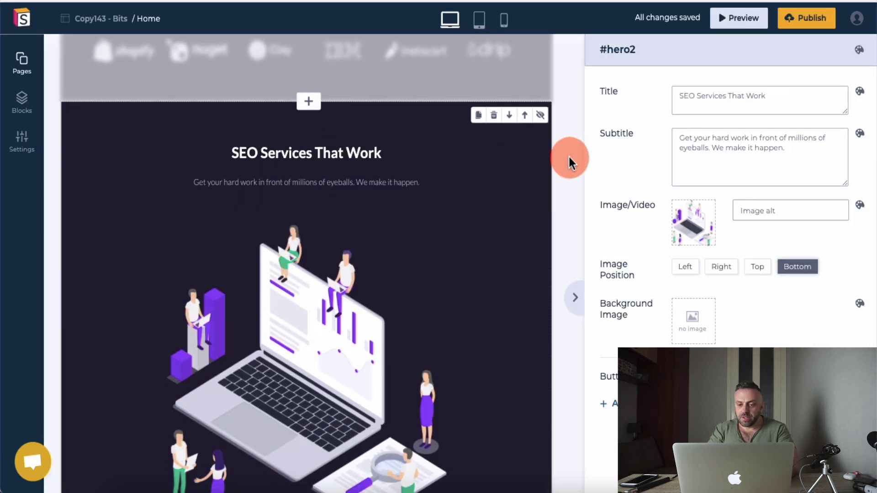
{"action": "left_click", "coordinate": [789, 94]}
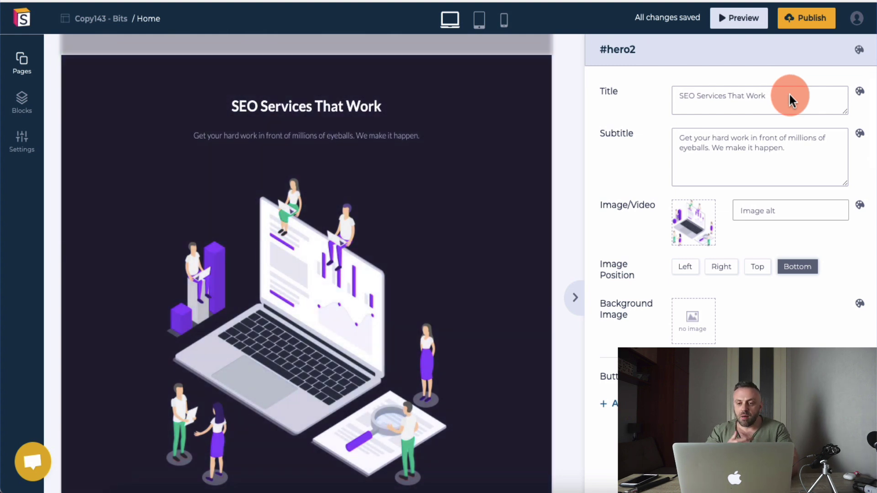
{"action": "key", "text": "super+a"}
{"action": "key", "text": "BackSpace"}
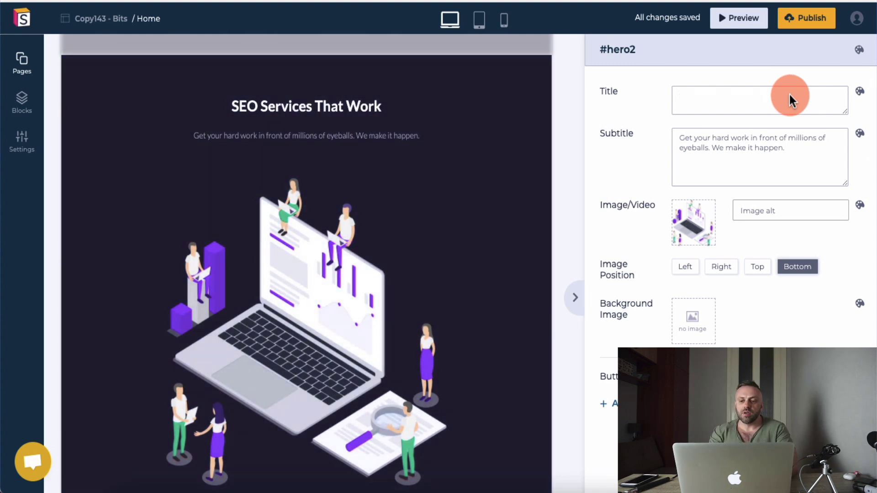
{"action": "type", "text": "Losing weigh"}
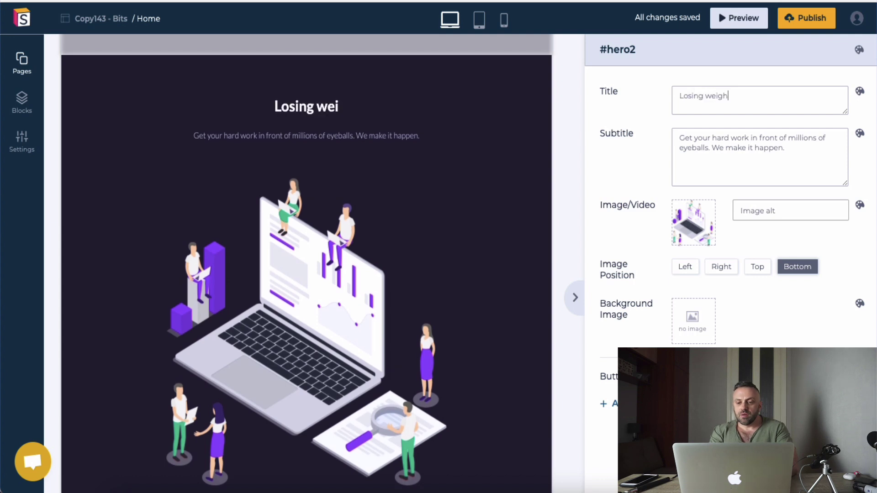
{"action": "type", "text": "t has never sim"}
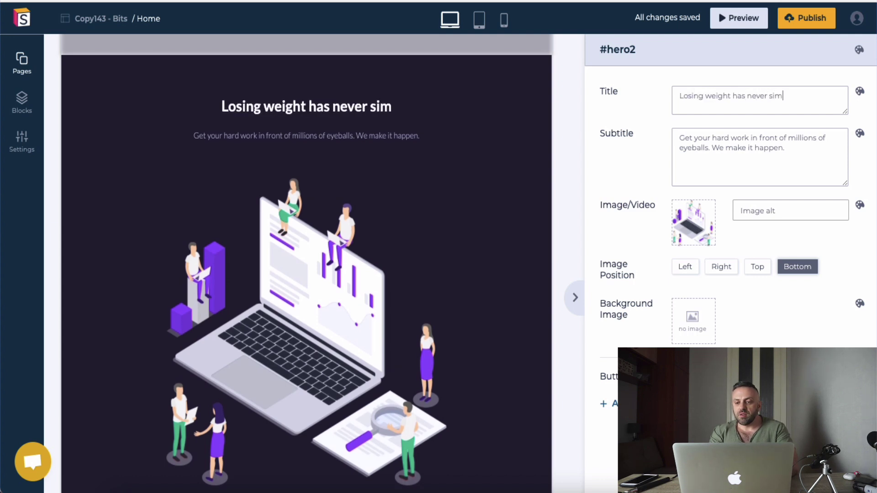
{"action": "type", "text": "pler and easier"}
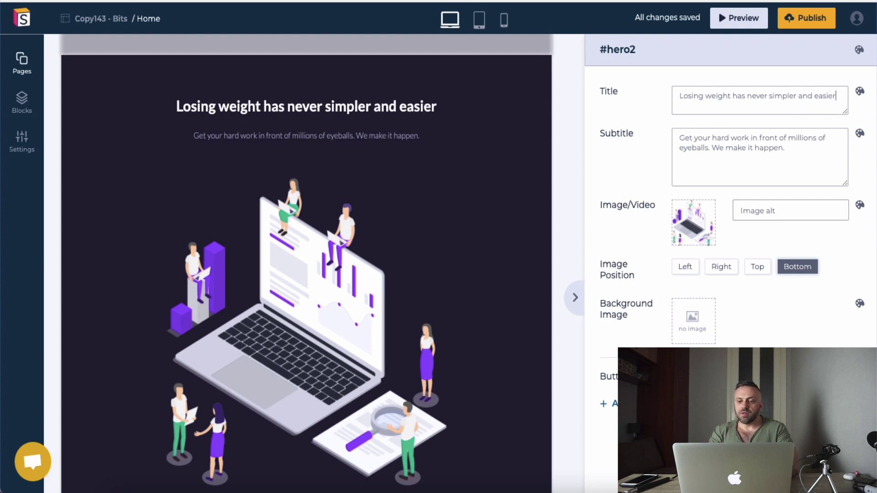
- Move the text "Losing weight has never simpler and easier" from the block's title into its subtitle, replacing the subtitle text
{"action": "key", "text": "ctrl+a"}
{"action": "key", "text": "ctrl+x"}
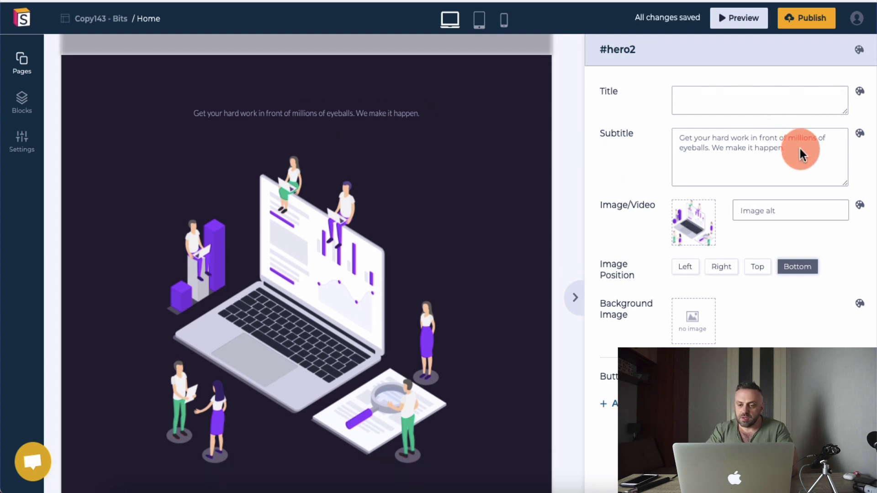
{"action": "left_click", "coordinate": [768, 152]}
{"action": "key", "text": "ctrl+a"}
{"action": "key", "text": "ctrl+v"}
- Set the block's title to "Are you tired of weight loss gimmicks and tricks that promise but don't deliver?" and add "been" after "never" in the subtitle
{"action": "left_click", "coordinate": [700, 97]}
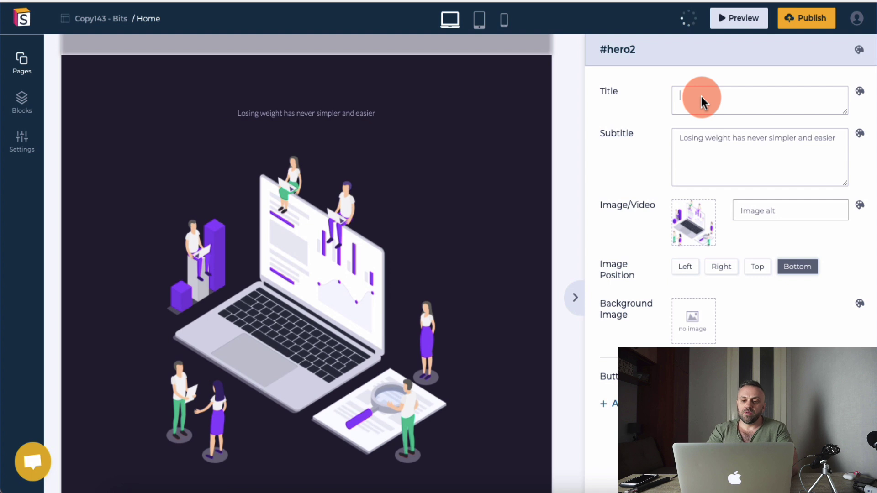
{"action": "type", "text": "Are you tired of weight loss gimmicks and tricks that promdon't"}
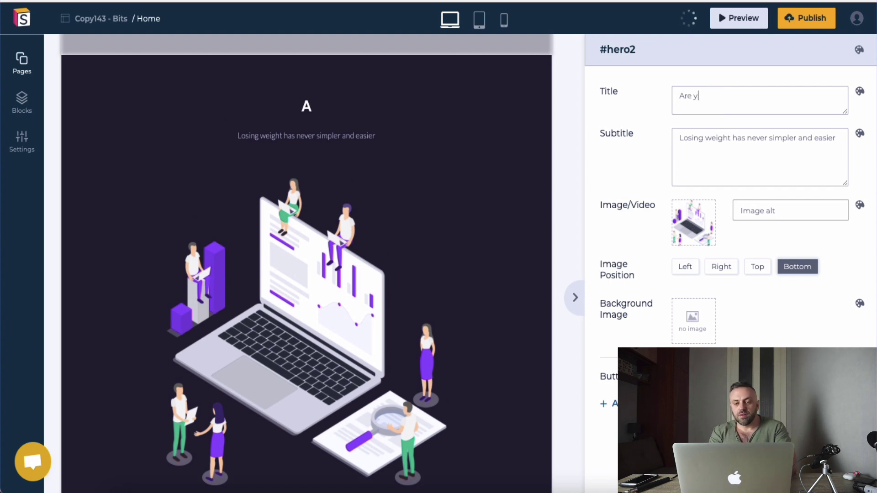
{"action": "left_click", "coordinate": [719, 106]}
{"action": "type", "text": "promise but ddon't"}
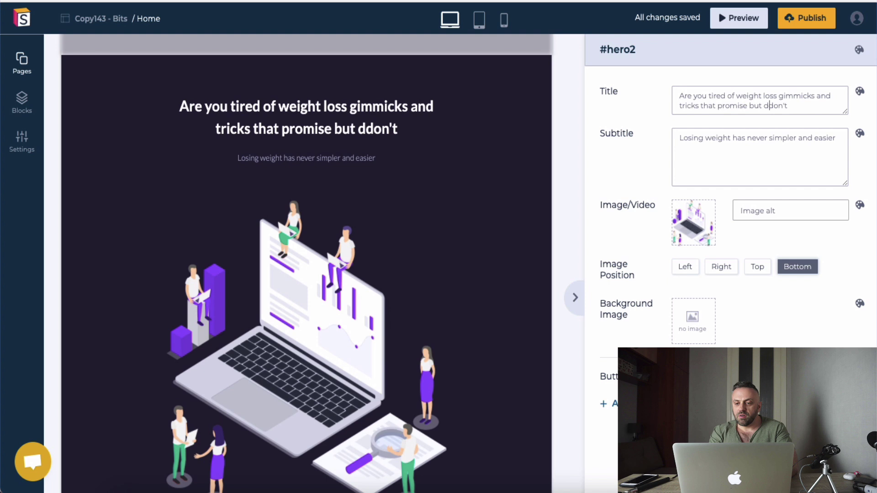
{"action": "key", "text": "BackSpace"}
{"action": "key", "text": "End"}
{"action": "type", "text": "deliver?"}
{"action": "left_click", "coordinate": [701, 155]}
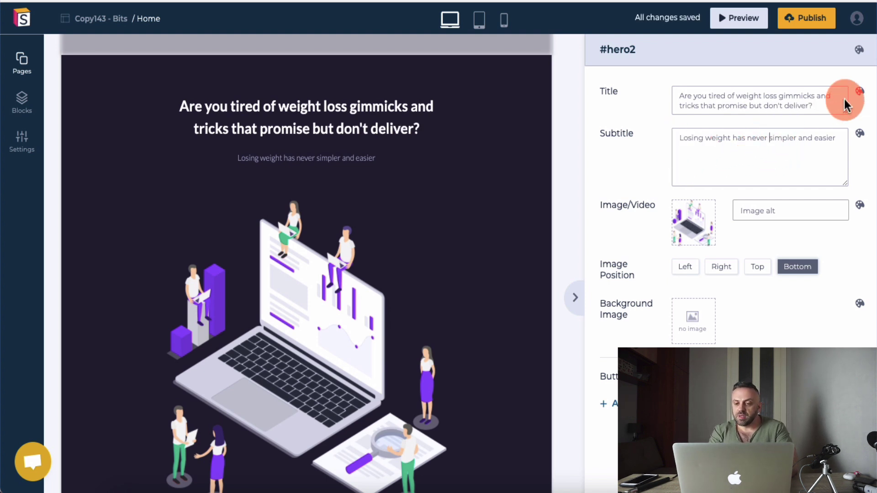
{"action": "type", "text": "been"}
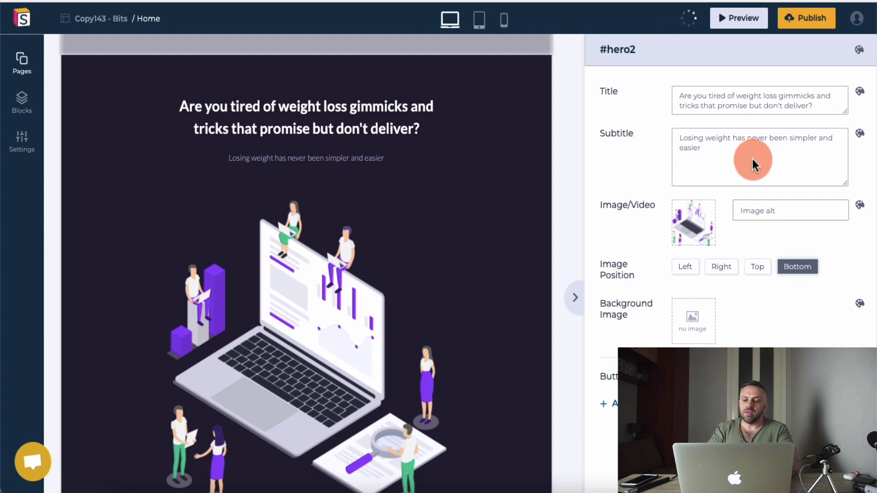
- Switch to MaxBounty and open the 800x500 Slim Shaper banner from the offer's creatives for download
{"action": "left_click", "coordinate": [306, 349]}
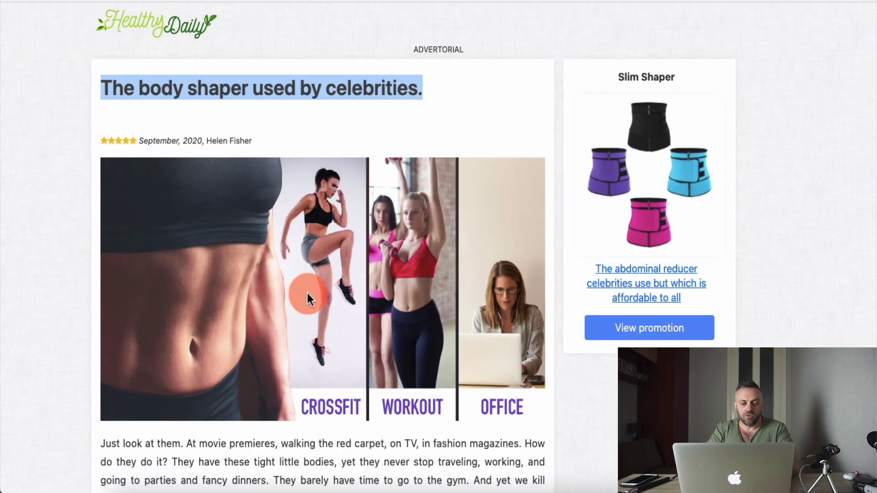
{"action": "scroll", "coordinate": [307, 293], "scroll_direction": "down", "scroll_amount": 10}
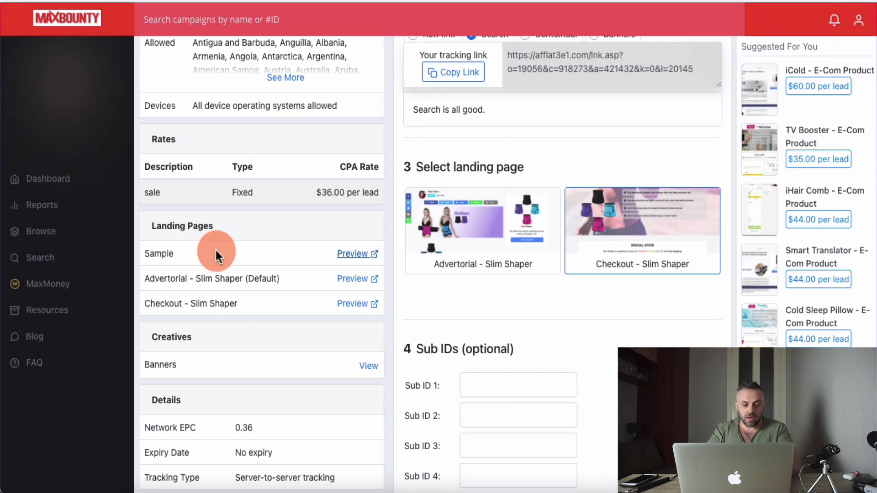
{"action": "scroll", "coordinate": [216, 249], "scroll_direction": "down", "scroll_amount": 2}
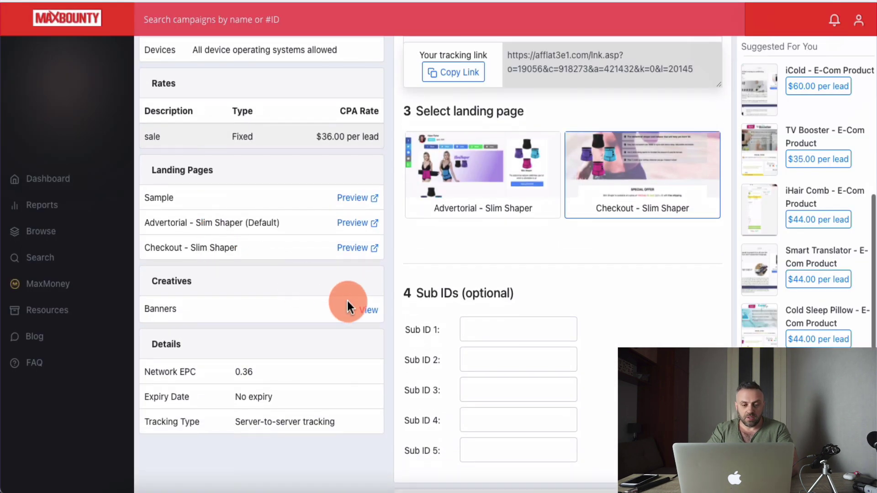
{"action": "left_click", "coordinate": [370, 310]}
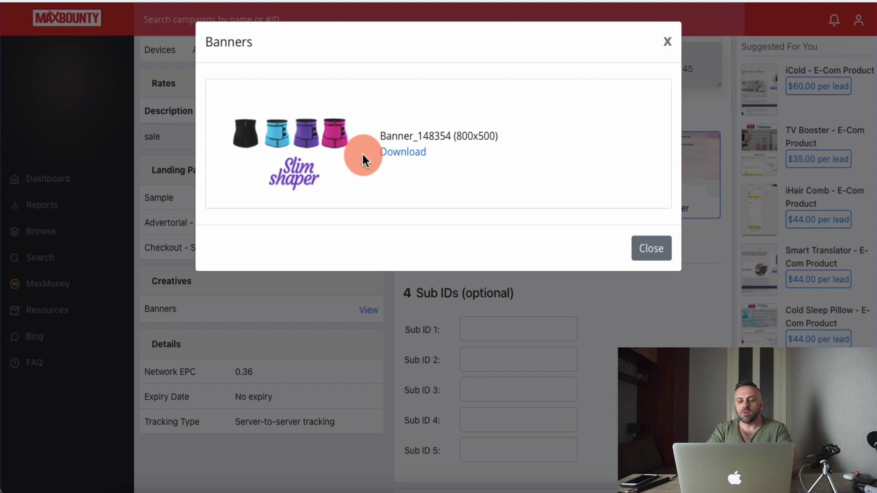
{"action": "left_click", "coordinate": [413, 152]}
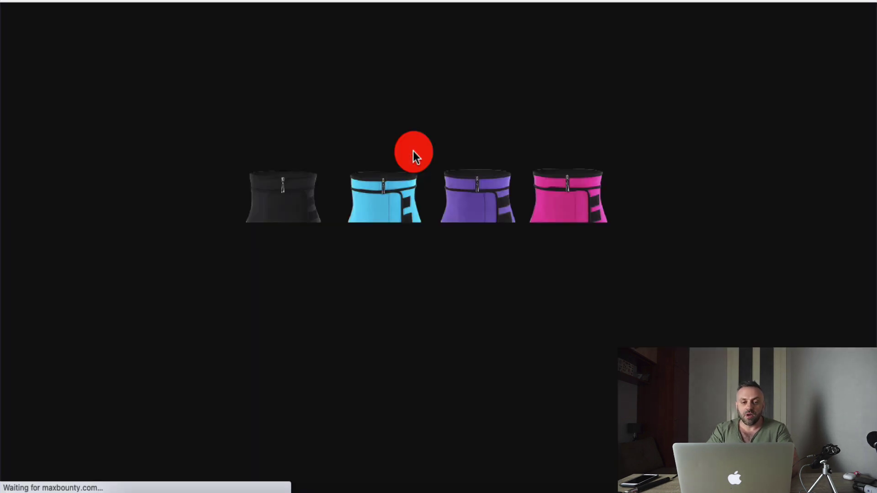
- Save the Slim Shaper banner image and use it in Softr as the image of the weight loss gimmicks block
{"action": "right_click", "coordinate": [449, 213]}
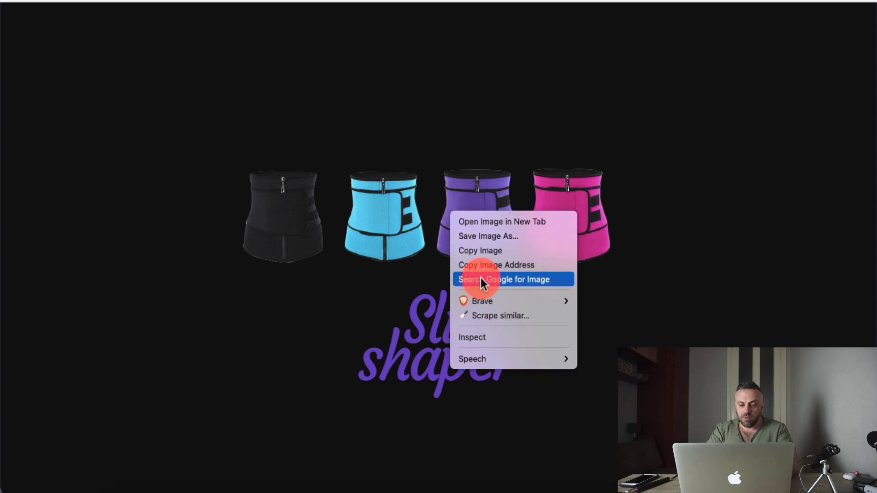
{"action": "left_click", "coordinate": [509, 238]}
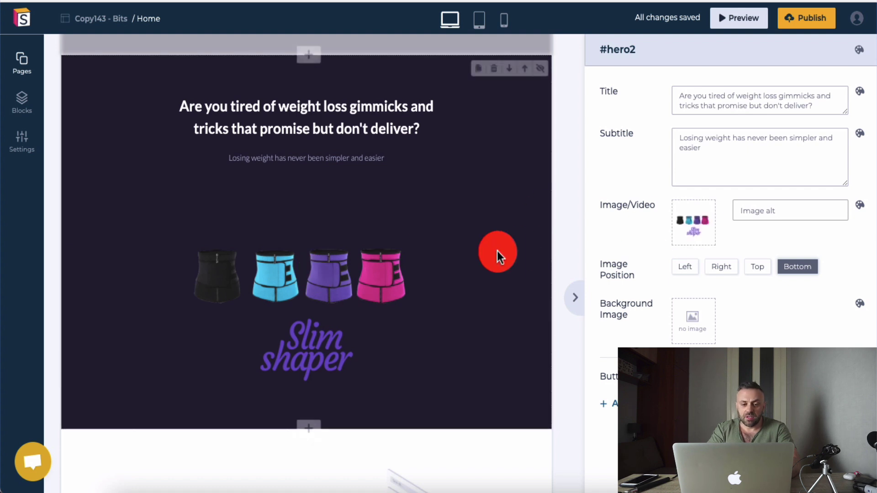
{"action": "scroll", "coordinate": [338, 269], "scroll_direction": "down", "scroll_amount": 8}
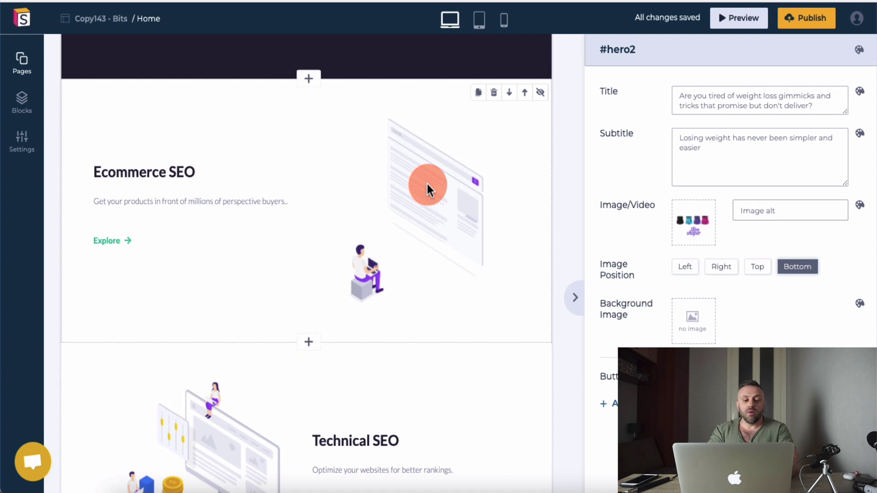
- Switch to MaxBounty, close the banners, and look through the Slim Shaper advertorial for the heading "A slimming girdle designed by experts"
{"action": "left_click", "coordinate": [395, 28]}
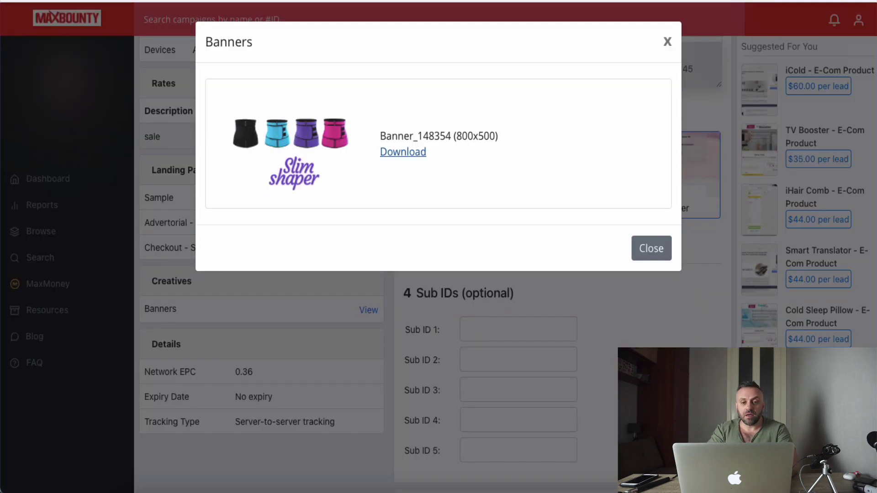
{"action": "left_click", "coordinate": [666, 41]}
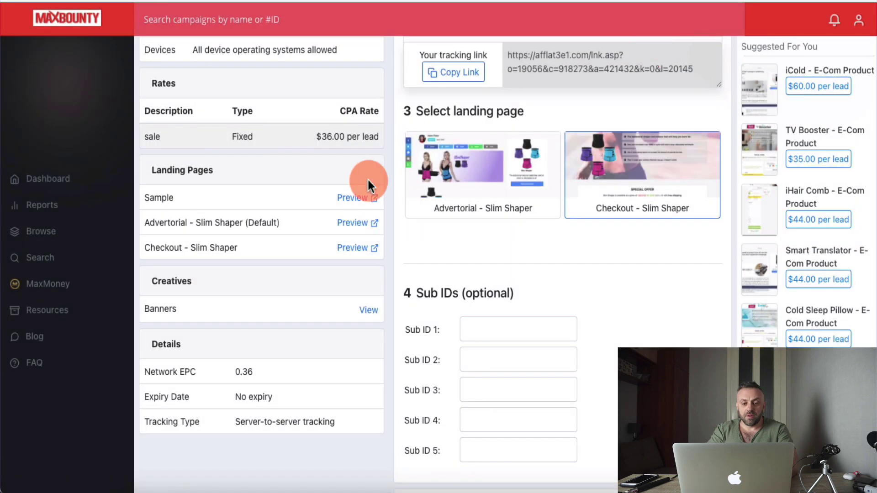
{"action": "scroll", "coordinate": [524, 166], "scroll_direction": "up", "scroll_amount": 10}
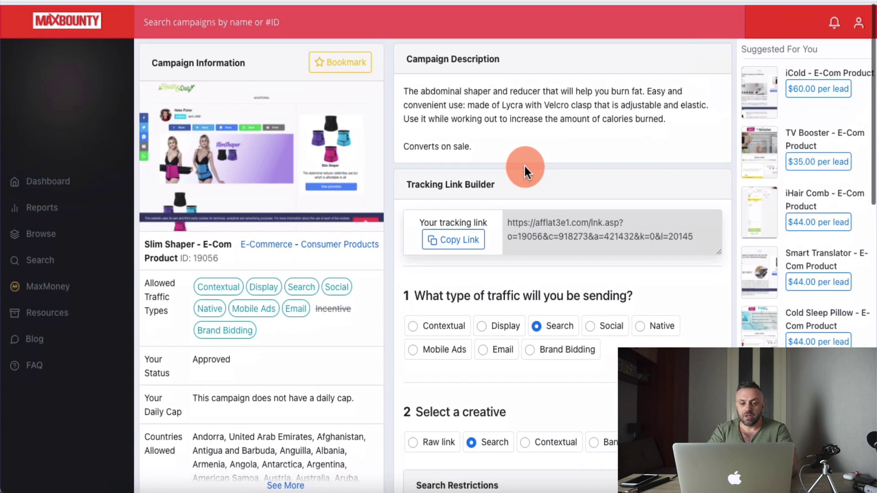
{"action": "scroll", "coordinate": [413, 217], "scroll_direction": "down", "scroll_amount": 8}
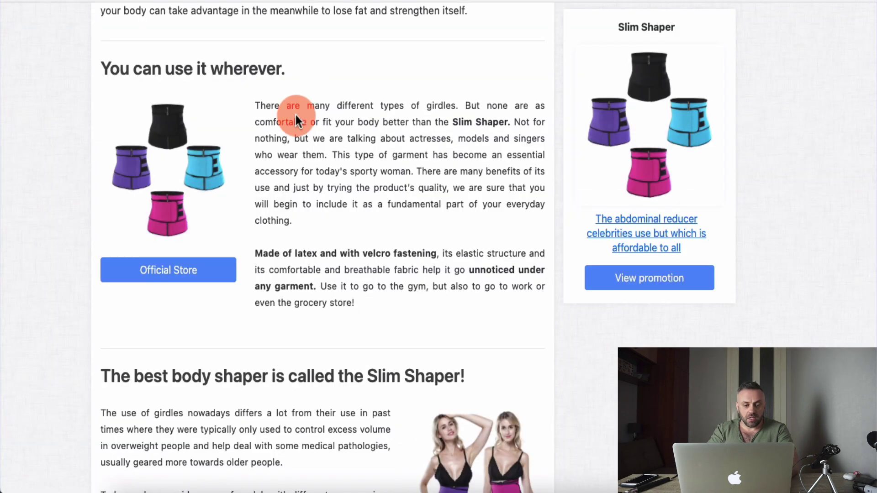
{"action": "scroll", "coordinate": [295, 114], "scroll_direction": "up", "scroll_amount": 10}
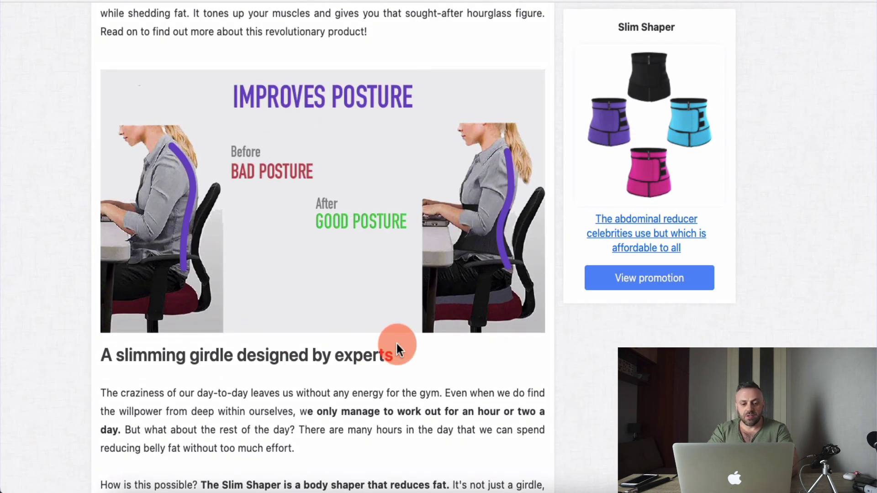
{"action": "scroll", "coordinate": [395, 343], "scroll_direction": "up", "scroll_amount": 10}
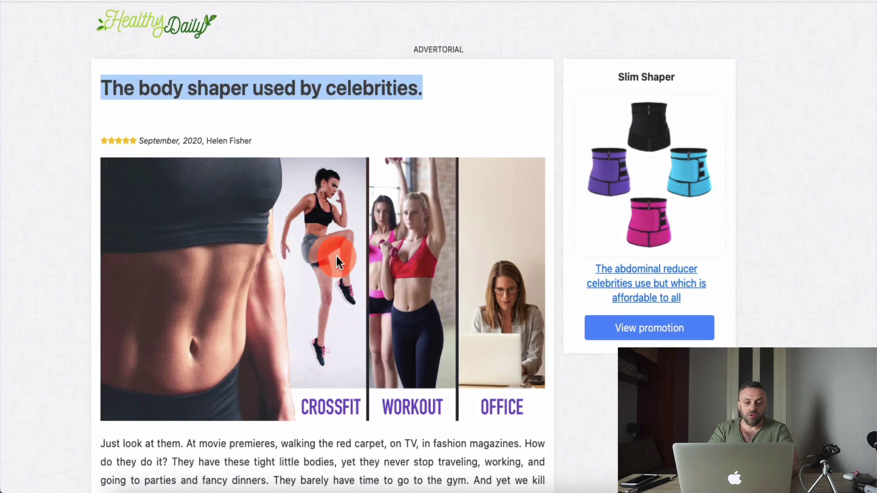
{"action": "scroll", "coordinate": [336, 257], "scroll_direction": "down", "scroll_amount": 12}
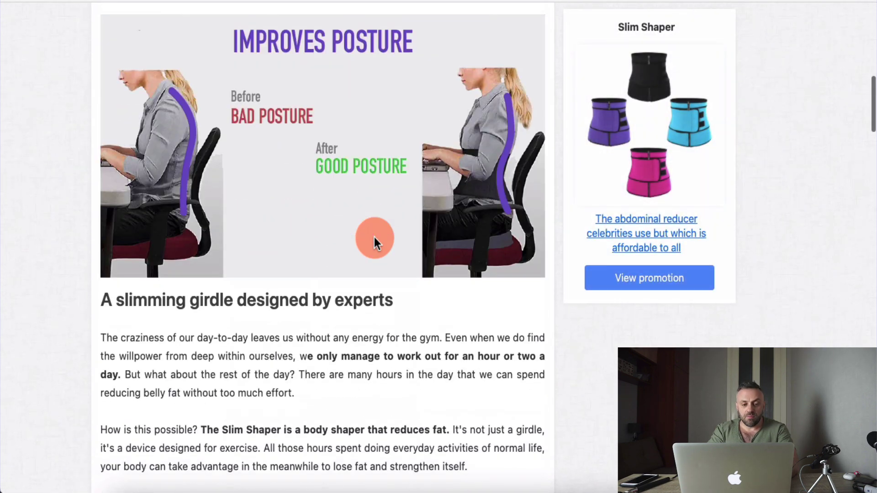
{"action": "scroll", "coordinate": [374, 237], "scroll_direction": "down", "scroll_amount": 1}
{"action": "left_click_drag", "start_coordinate": [405, 229], "coordinate": [104, 240]}
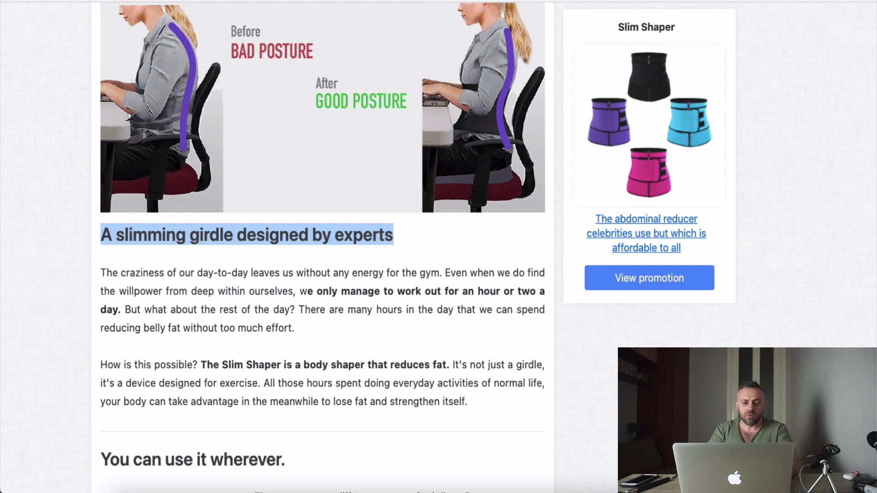
- Switch to Softr and set the Ecommerce SEO block's title to "Designed by Experts" and subtitle to "This product was conceptualized and designed by experts in the field."
{"action": "key", "text": "super+Tab"}
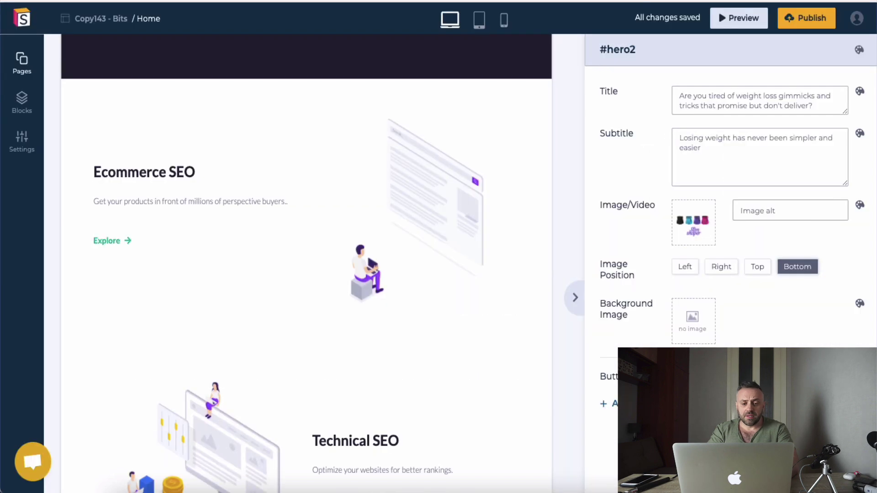
{"action": "left_click", "coordinate": [159, 180]}
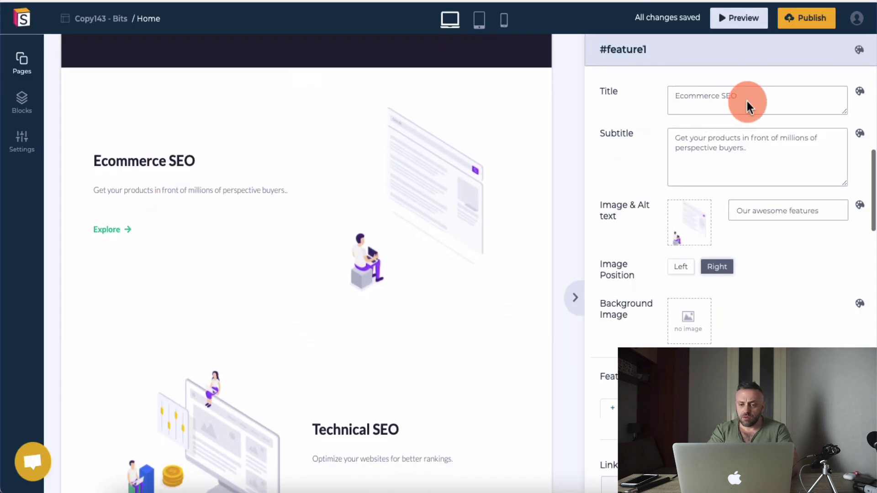
{"action": "left_click", "coordinate": [767, 97]}
{"action": "key", "text": "super+a"}
{"action": "key", "text": "BackSpace"}
{"action": "type", "text": "Designed"}
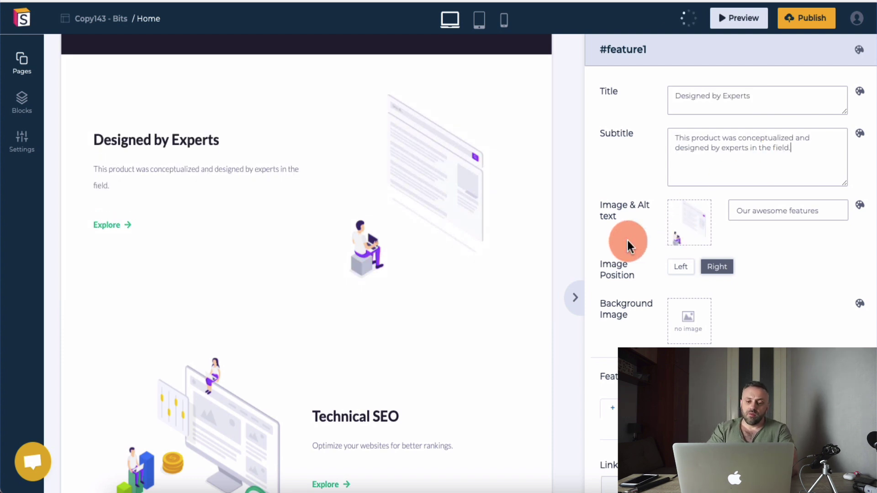
- Review the page's blocks from Designed by Experts down to the pricing section and select the pricing block
{"action": "left_click", "coordinate": [371, 202]}
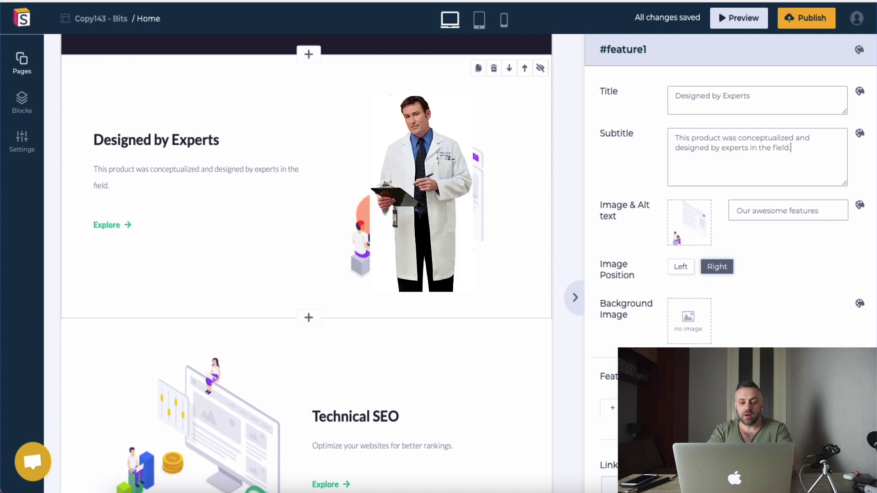
{"action": "scroll", "coordinate": [256, 247], "scroll_direction": "down", "scroll_amount": 3}
{"action": "scroll", "coordinate": [255, 246], "scroll_direction": "up", "scroll_amount": 4}
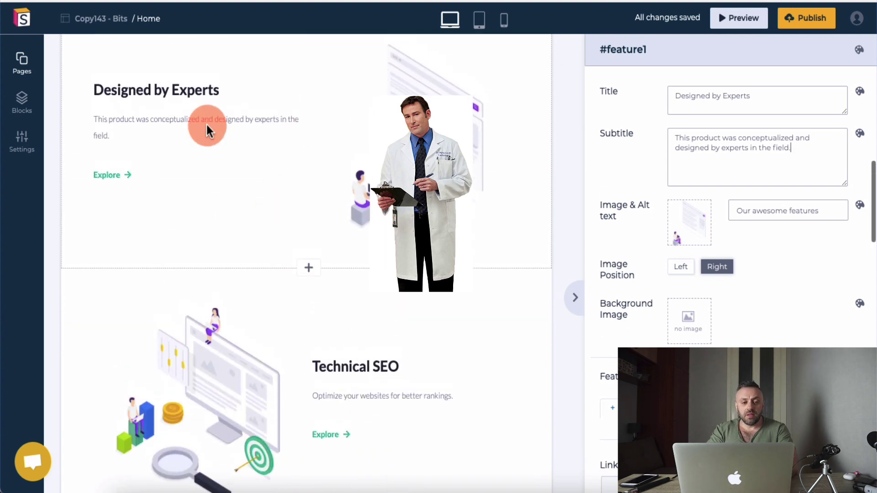
{"action": "scroll", "coordinate": [247, 297], "scroll_direction": "down", "scroll_amount": 2}
{"action": "scroll", "coordinate": [246, 307], "scroll_direction": "up", "scroll_amount": 2}
{"action": "scroll", "coordinate": [364, 254], "scroll_direction": "down", "scroll_amount": 6}
{"action": "scroll", "coordinate": [288, 174], "scroll_direction": "up", "scroll_amount": 6}
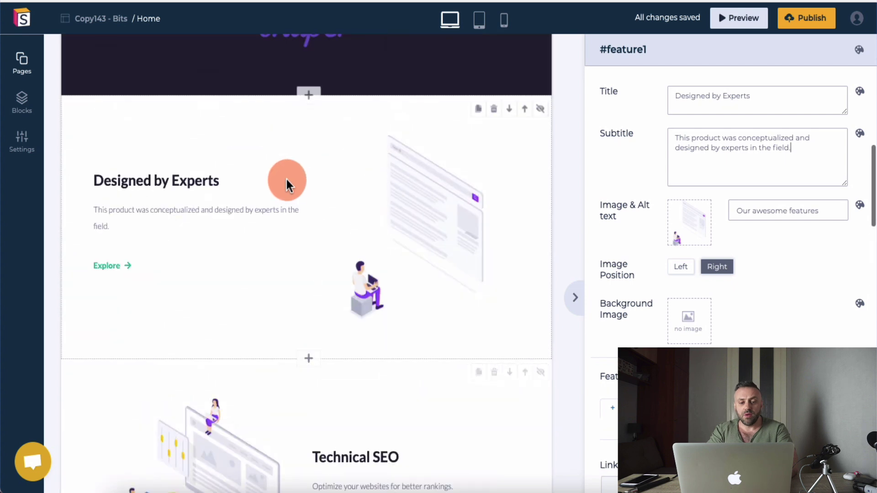
{"action": "scroll", "coordinate": [276, 347], "scroll_direction": "down", "scroll_amount": 4}
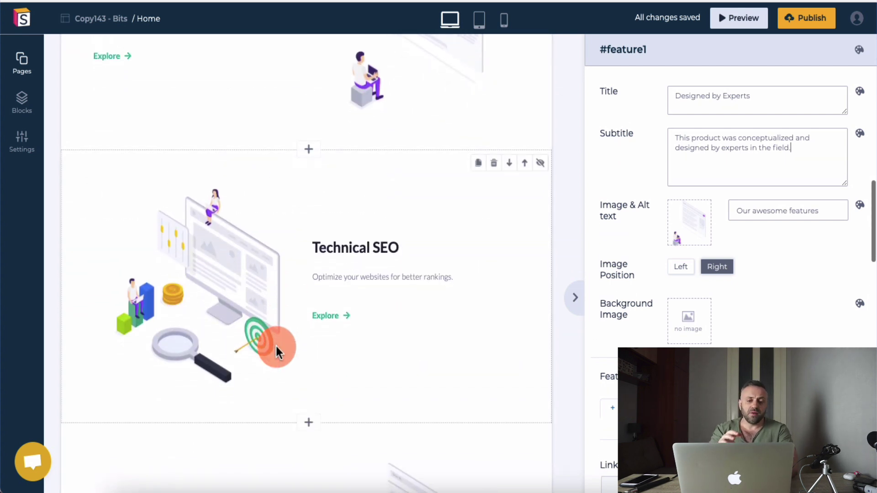
{"action": "scroll", "coordinate": [339, 329], "scroll_direction": "down", "scroll_amount": 12}
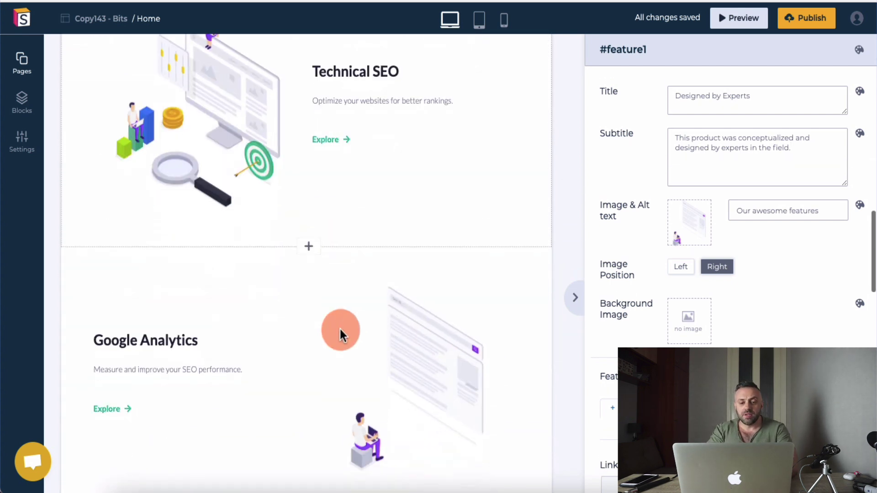
{"action": "scroll", "coordinate": [340, 330], "scroll_direction": "down", "scroll_amount": 3}
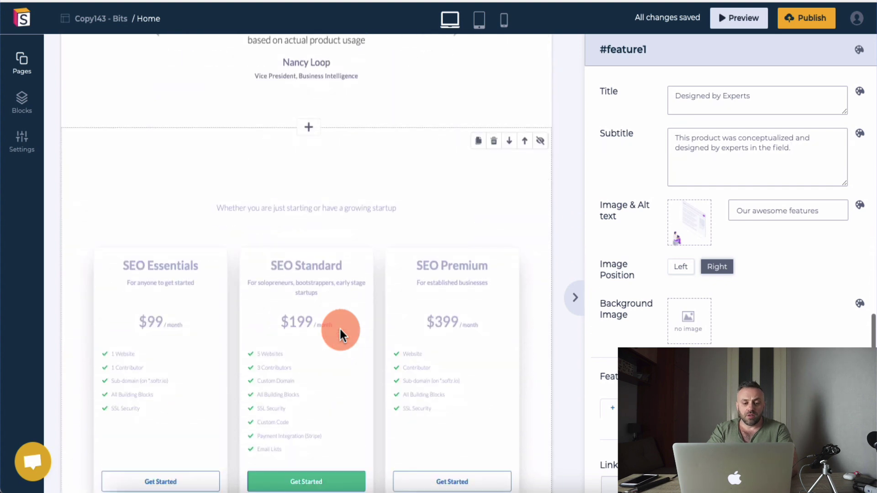
{"action": "left_click", "coordinate": [214, 349]}
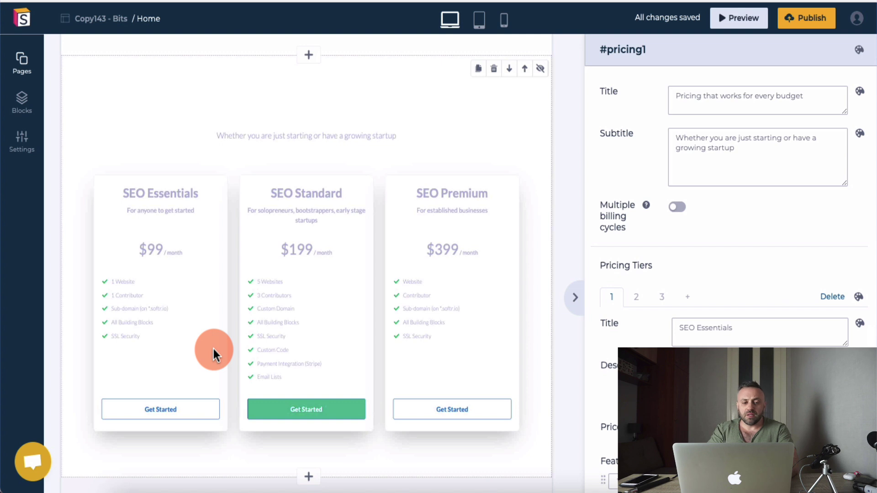
- Switch to MaxBounty and copy the Slim Shaper tracking link, keeping the Search traffic and Checkout landing page selections
{"action": "scroll", "coordinate": [120, 151], "scroll_direction": "up", "scroll_amount": 3}
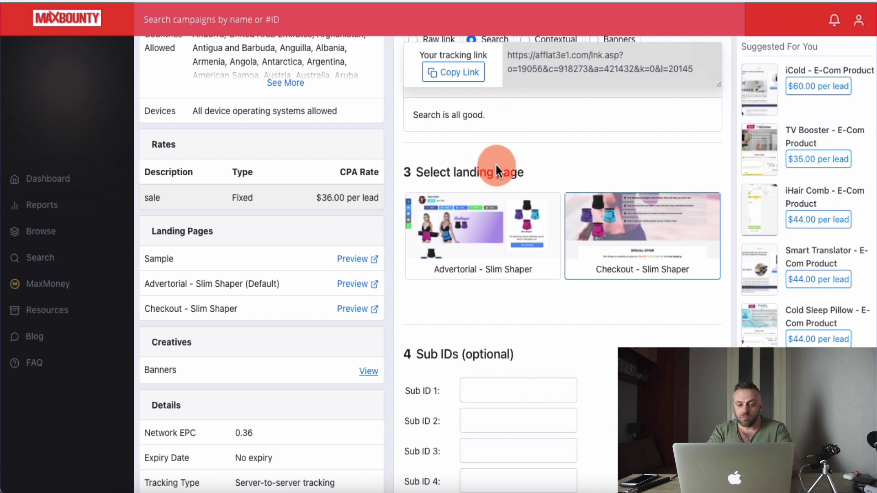
{"action": "scroll", "coordinate": [487, 174], "scroll_direction": "up", "scroll_amount": 5}
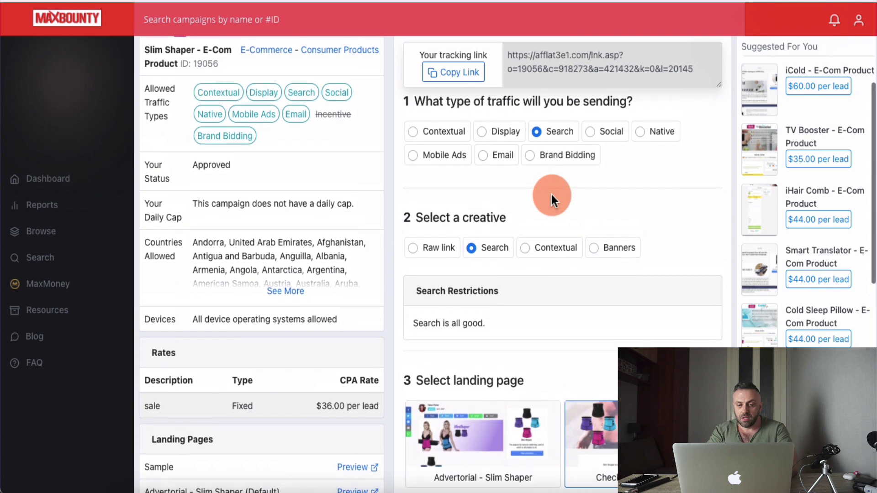
{"action": "scroll", "coordinate": [513, 186], "scroll_direction": "down", "scroll_amount": 3}
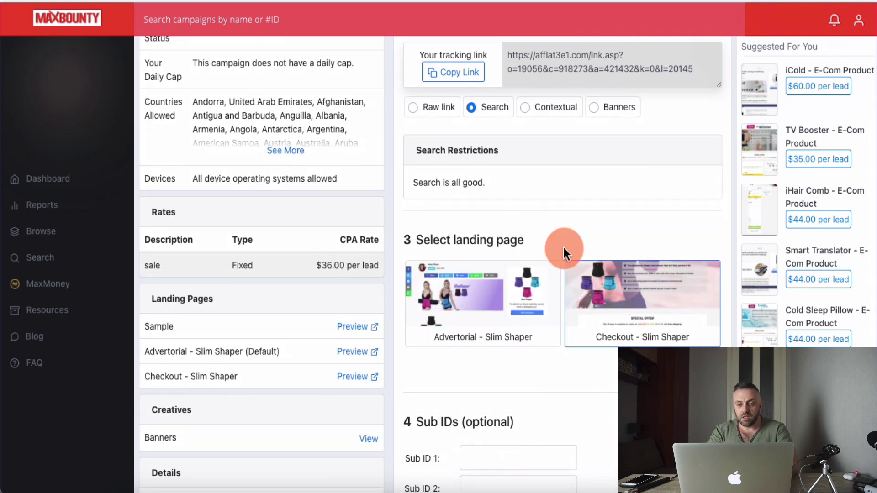
{"action": "left_click", "coordinate": [443, 72]}
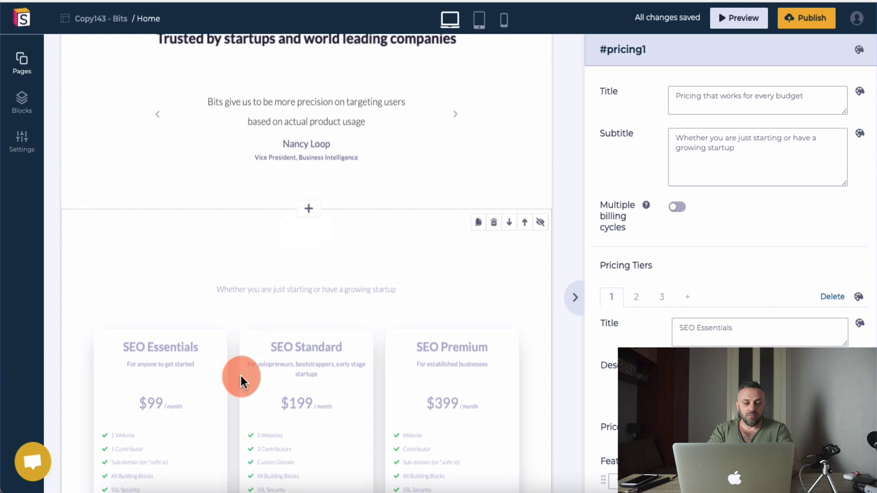
- Return to Softr and hide the pricing block
{"action": "scroll", "coordinate": [543, 223], "scroll_direction": "down", "scroll_amount": 4}
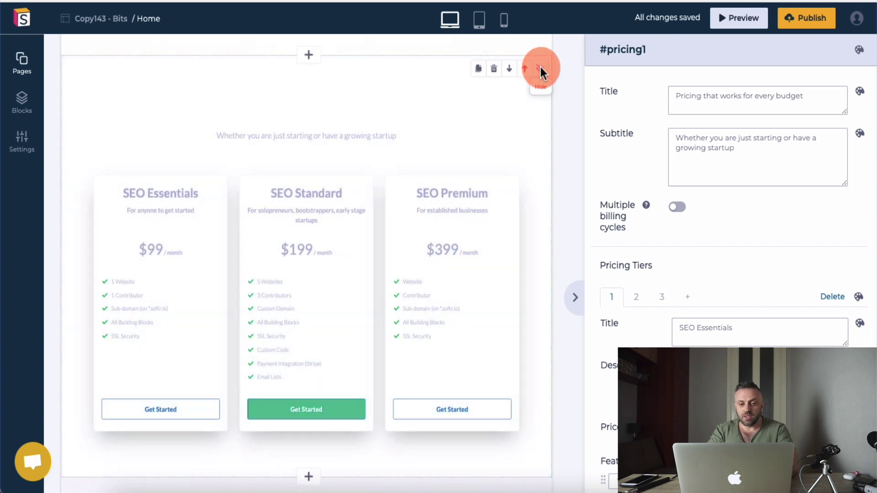
{"action": "left_click", "coordinate": [540, 66]}
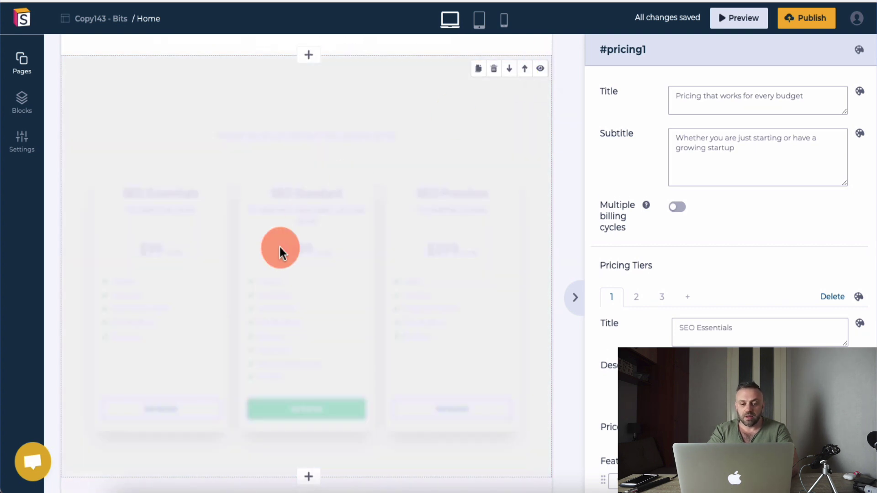
- Add the CTA block "Call to action with a text and action button" to the page
{"action": "scroll", "coordinate": [280, 244], "scroll_direction": "down", "scroll_amount": 5}
{"action": "scroll", "coordinate": [280, 248], "scroll_direction": "down", "scroll_amount": 4}
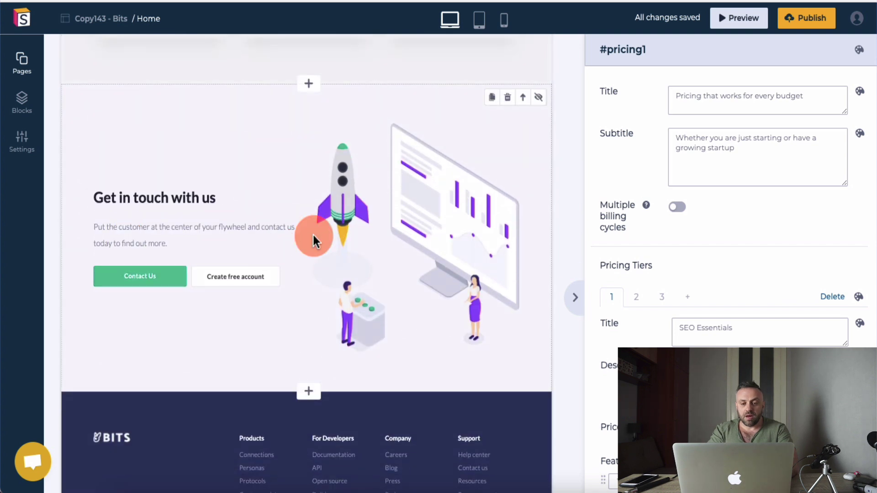
{"action": "left_click", "coordinate": [20, 101]}
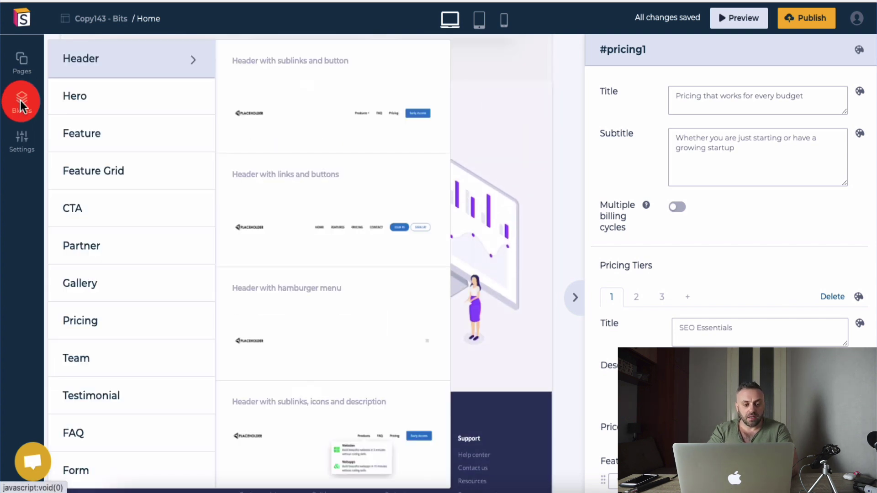
{"action": "left_click", "coordinate": [116, 209]}
{"action": "mouse_move", "coordinate": [324, 105]}
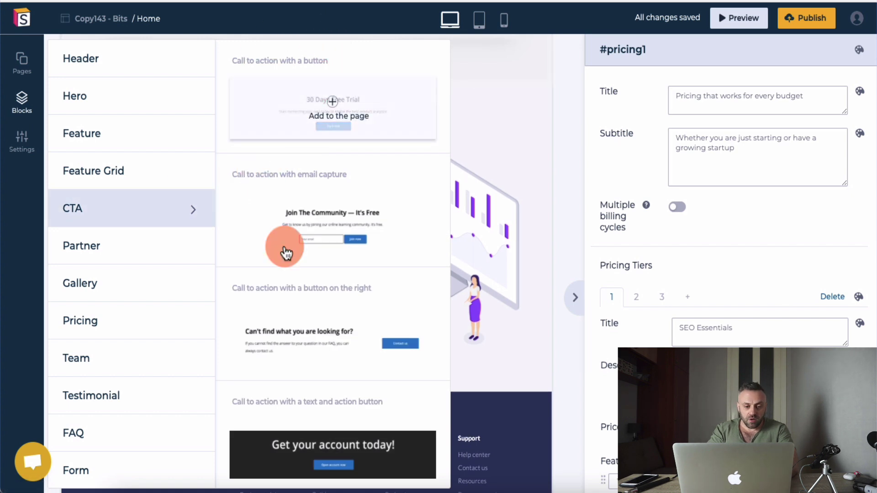
{"action": "mouse_move", "coordinate": [322, 453]}
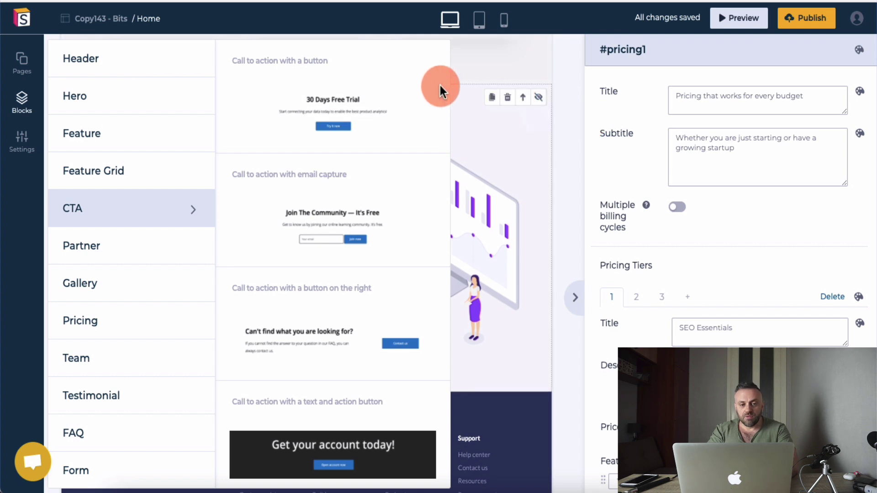
{"action": "mouse_move", "coordinate": [330, 129]}
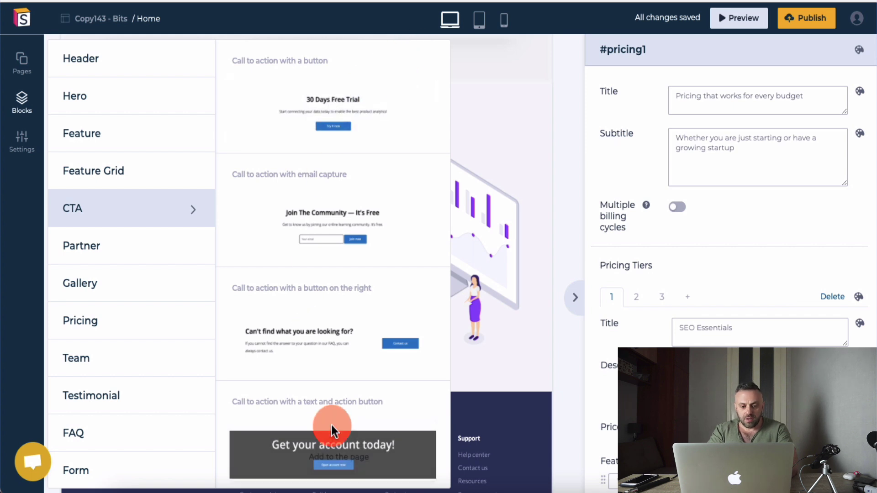
{"action": "left_click", "coordinate": [301, 450]}
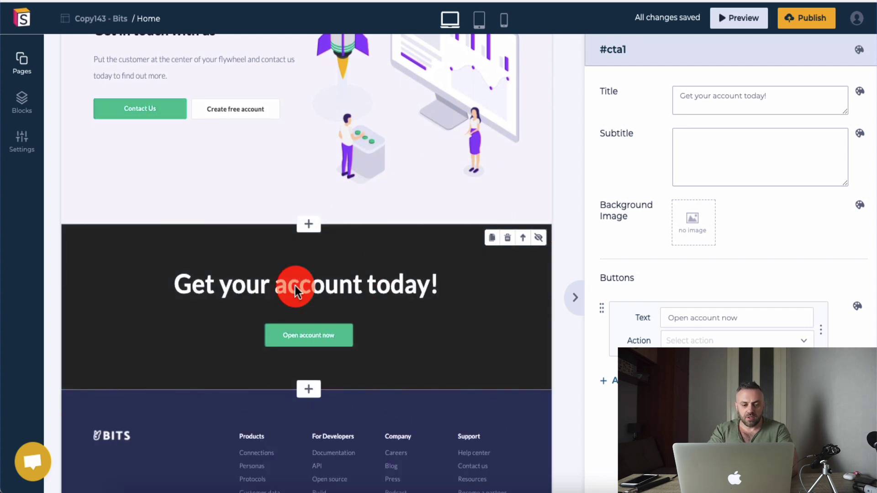
- Set the call-to-action block's title to "Get your SlimShaper now!"
{"action": "scroll", "coordinate": [295, 285], "scroll_direction": "down", "scroll_amount": 5}
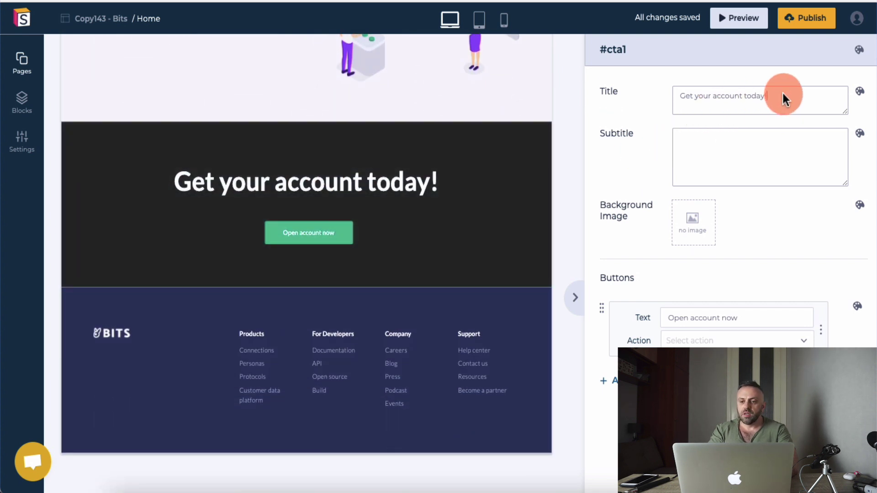
{"action": "key", "text": "super+a"}
{"action": "type", "text": "Get your"}
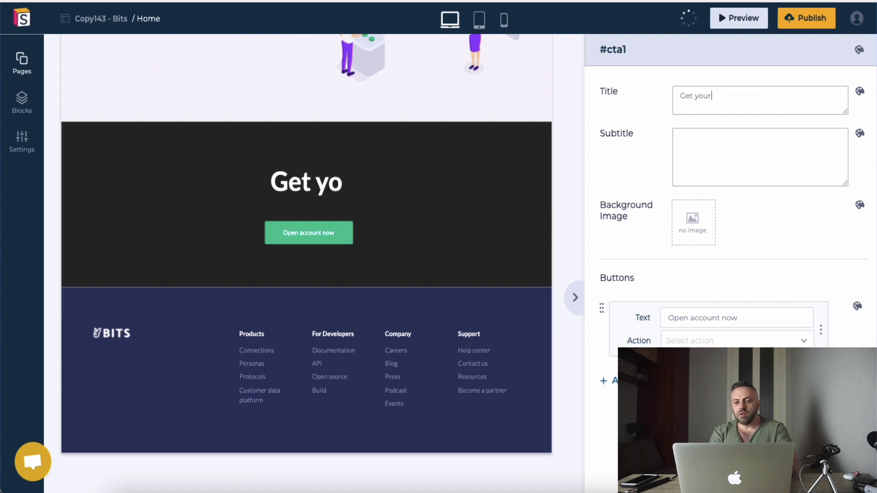
{"action": "type", "text": " SlimShaper now"}
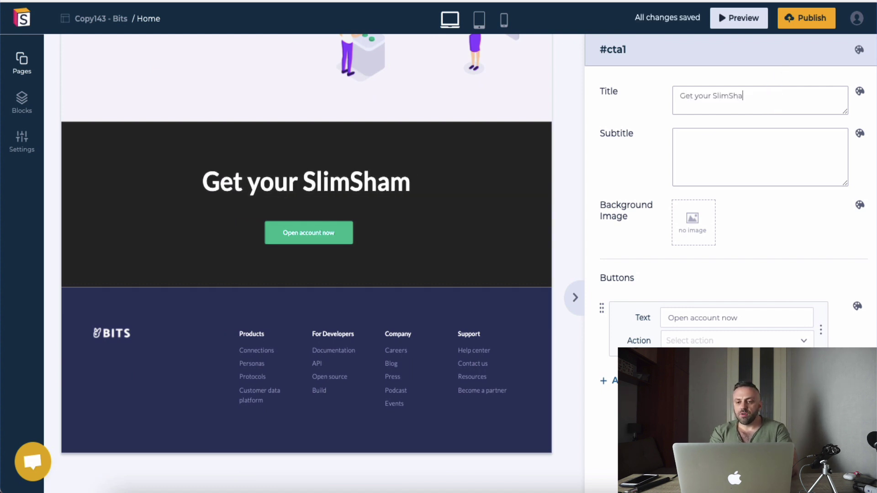
{"action": "type", "text": "!"}
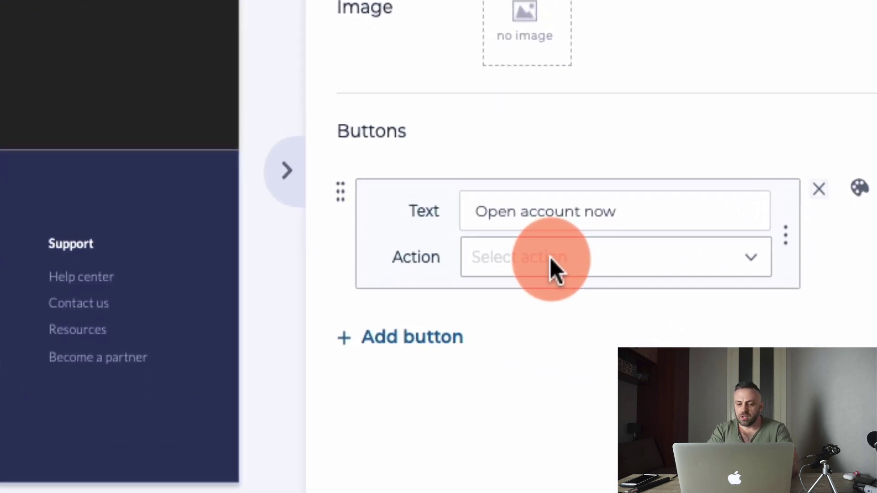
- Set the call-to-action button's action to open an external URL, using the copied MaxBounty tracking link
{"action": "left_click", "coordinate": [550, 258]}
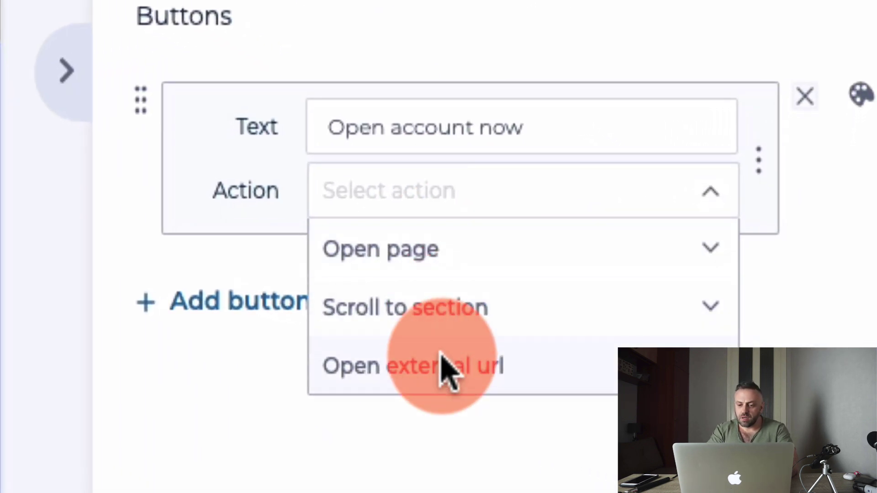
{"action": "left_click", "coordinate": [560, 401]}
{"action": "left_click", "coordinate": [452, 418]}
{"action": "key", "text": "super+v"}
{"action": "left_click", "coordinate": [214, 447]}
- Change the call-to-action button's text to "Click here" and open its additional link options
{"action": "left_click", "coordinate": [403, 133]}
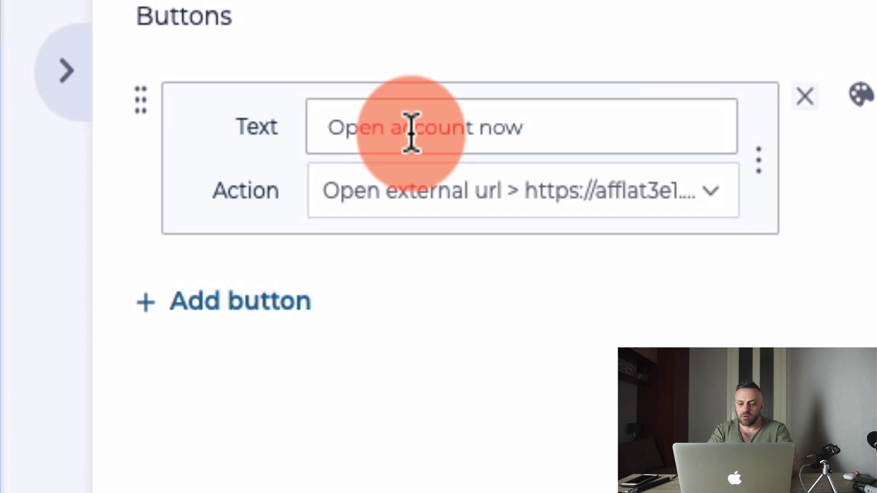
{"action": "triple_click", "coordinate": [577, 130]}
{"action": "type", "text": "Click here"}
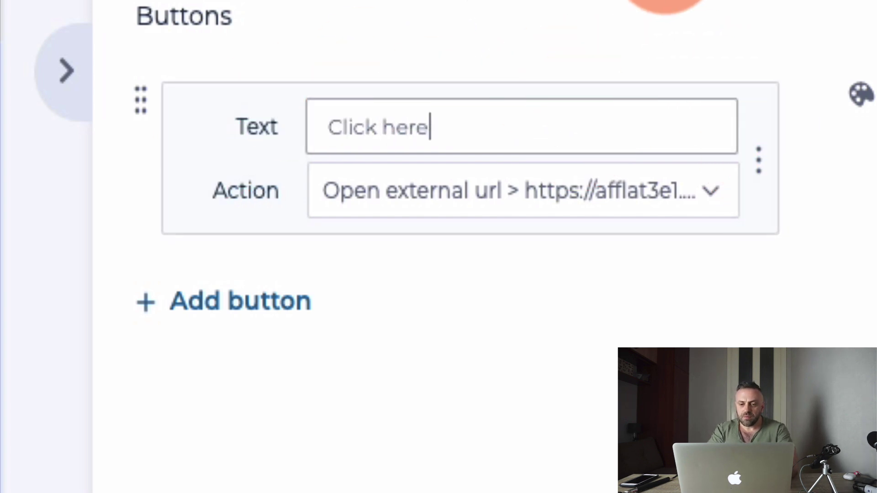
{"action": "left_click", "coordinate": [758, 162]}
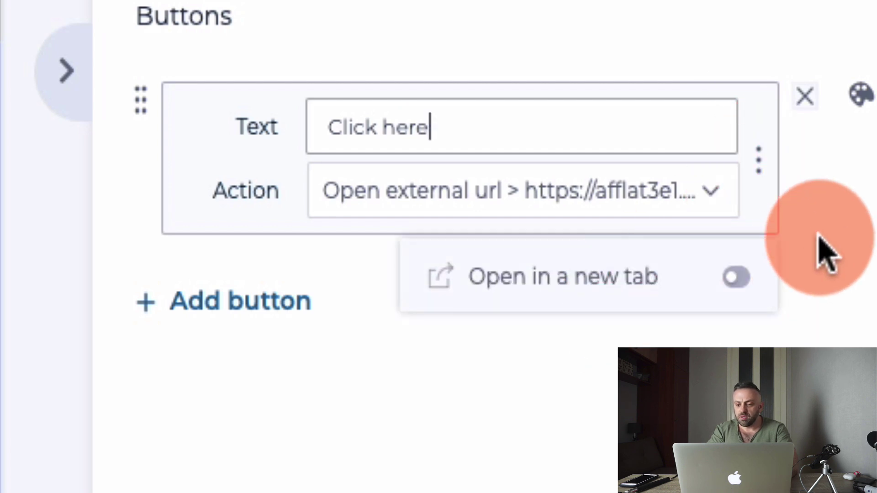
{"action": "left_click", "coordinate": [858, 96]}
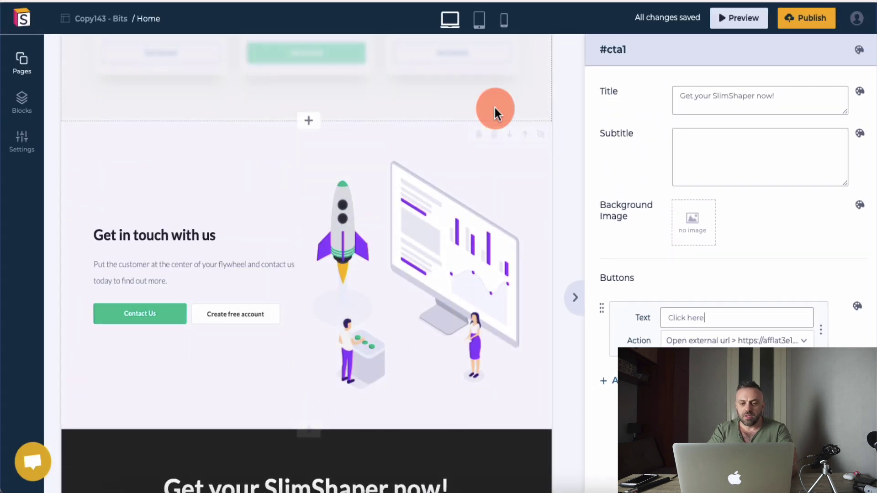
- Hide the "Get in touch with us" block on the landing page
{"action": "left_click", "coordinate": [540, 134]}
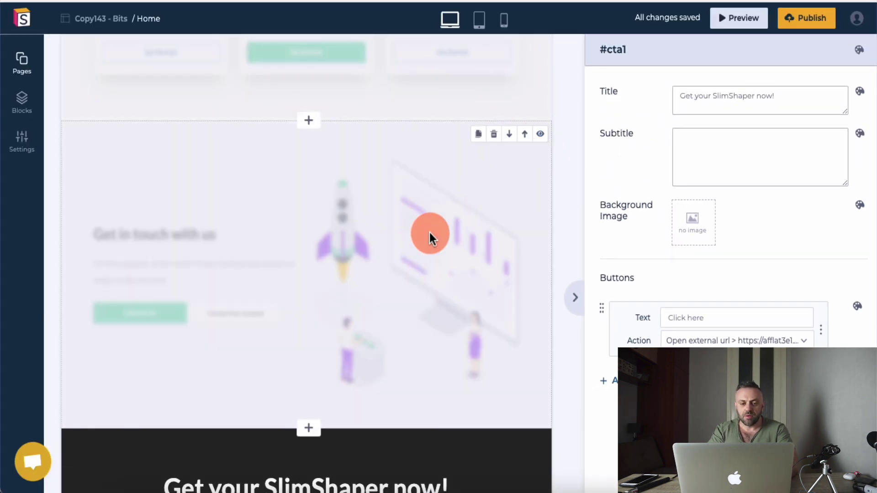
{"action": "scroll", "coordinate": [430, 233], "scroll_direction": "up", "scroll_amount": 10}
{"action": "scroll", "coordinate": [430, 232], "scroll_direction": "up", "scroll_amount": 2}
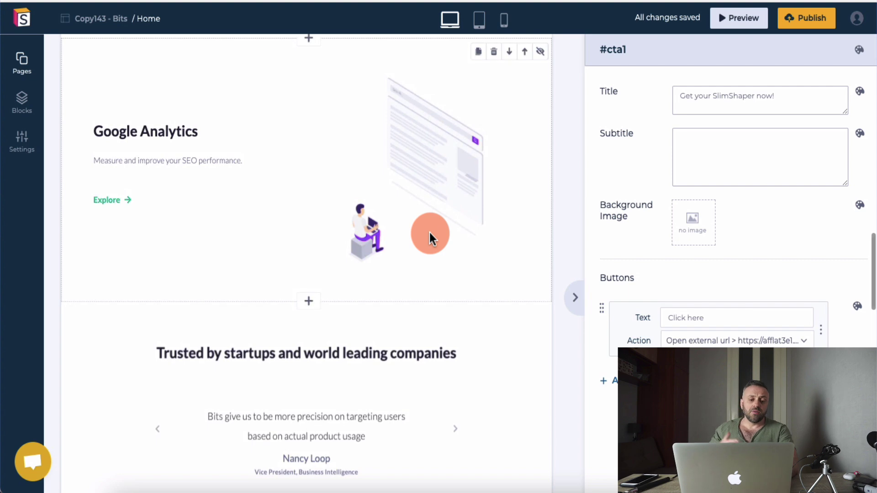
{"action": "scroll", "coordinate": [430, 232], "scroll_direction": "up", "scroll_amount": 5}
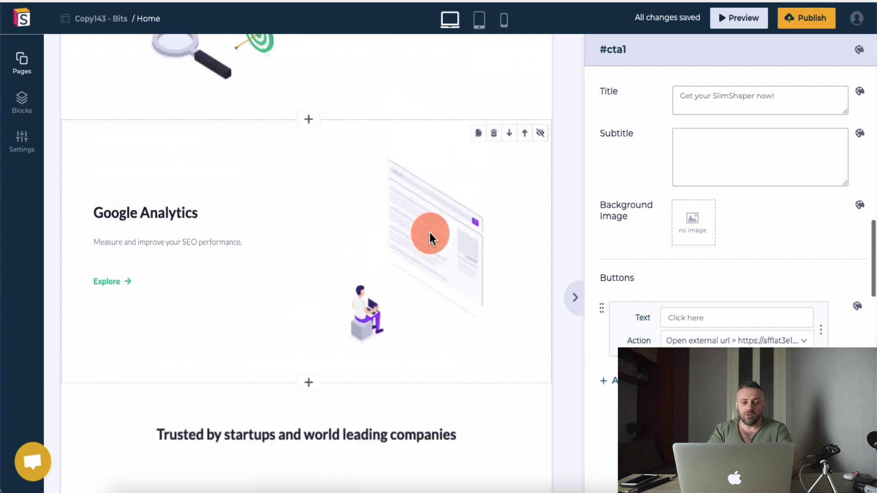
{"action": "scroll", "coordinate": [348, 217], "scroll_direction": "up", "scroll_amount": 5}
{"action": "scroll", "coordinate": [349, 217], "scroll_direction": "up", "scroll_amount": 4}
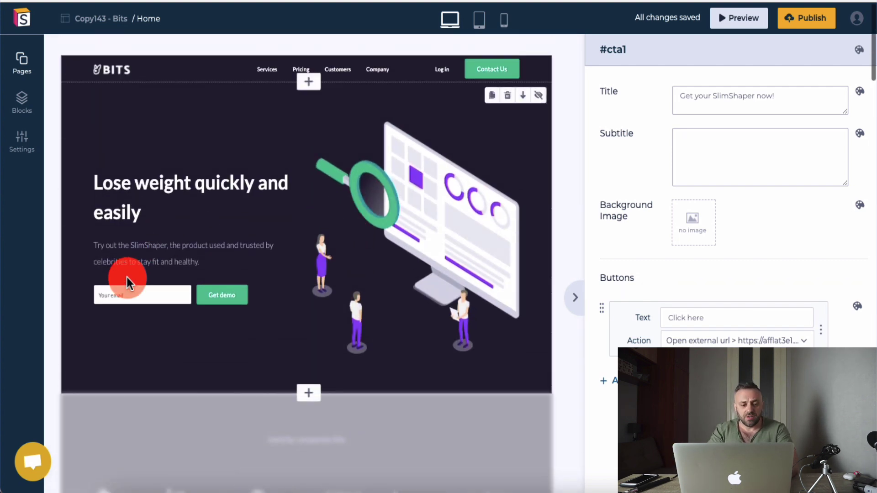
- Review the hero block's image and email capture settings, and publish the landing page
{"action": "left_click", "coordinate": [165, 275]}
{"action": "scroll", "coordinate": [233, 327], "scroll_direction": "down", "scroll_amount": 1}
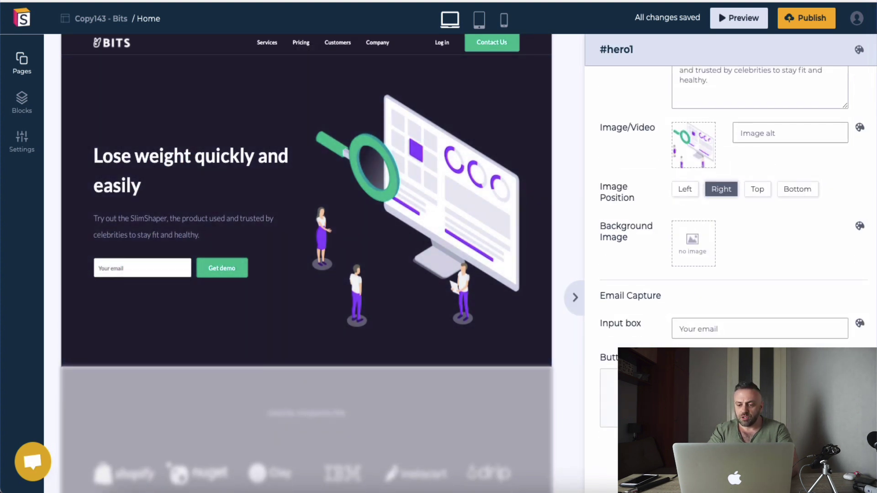
{"action": "left_click", "coordinate": [165, 234]}
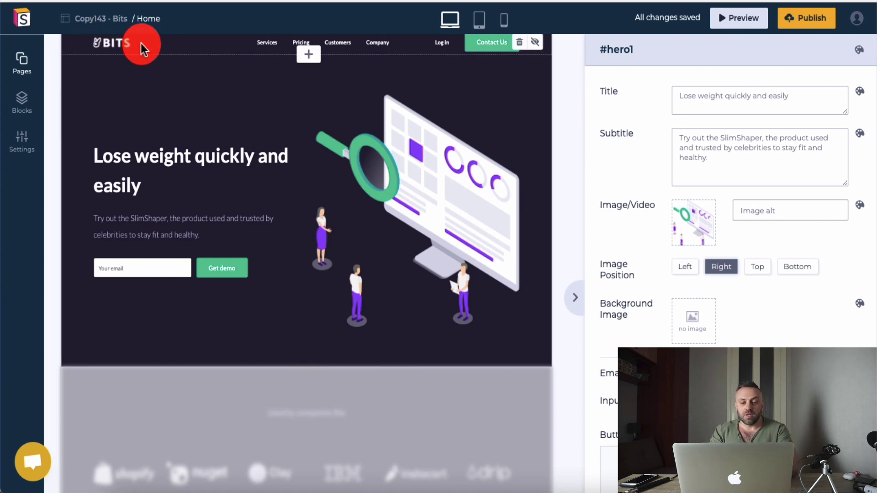
{"action": "left_click", "coordinate": [816, 18]}
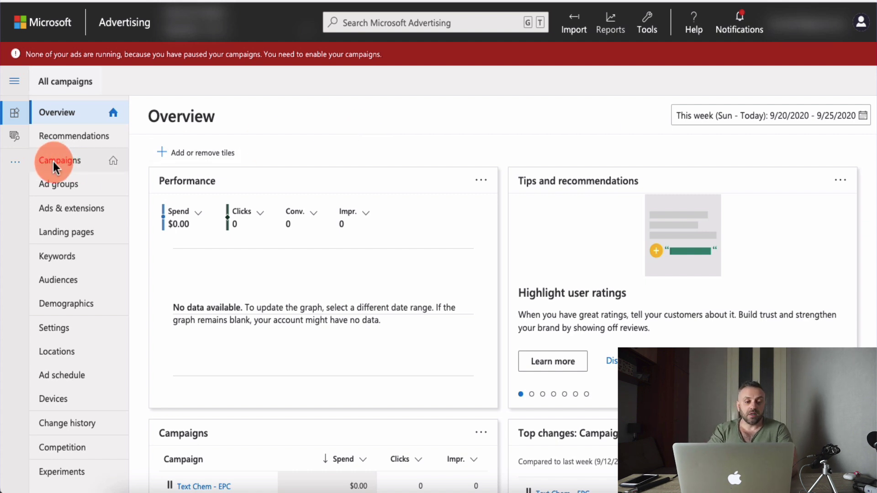
- Switch to Microsoft Advertising and start a new campaign with the goal "Visits to my website" and the Search ads type
{"action": "left_click", "coordinate": [82, 162]}
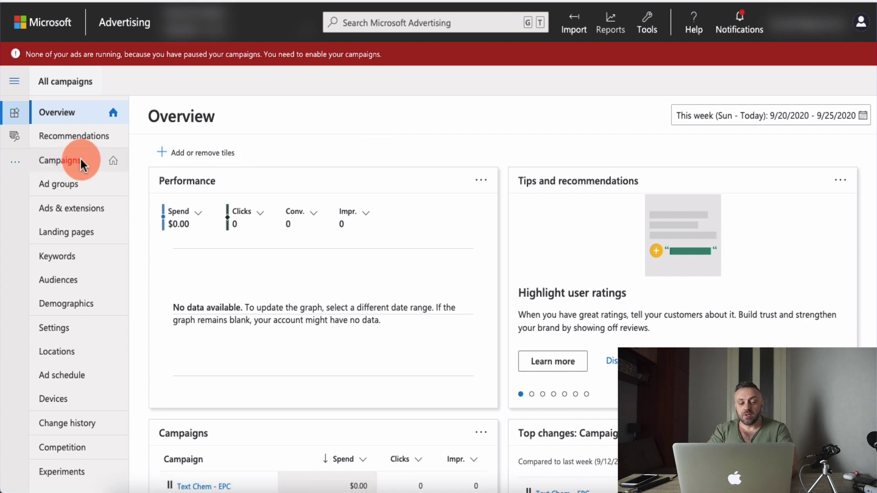
{"action": "left_click", "coordinate": [82, 162]}
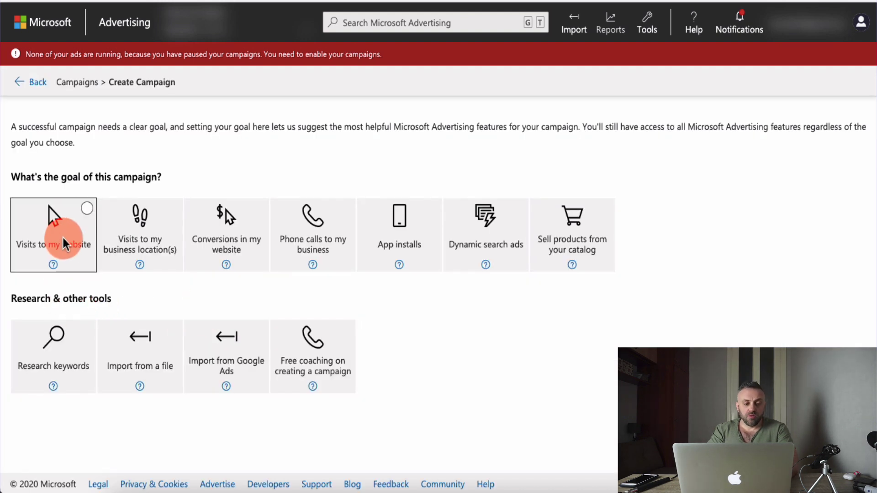
{"action": "left_click", "coordinate": [63, 238]}
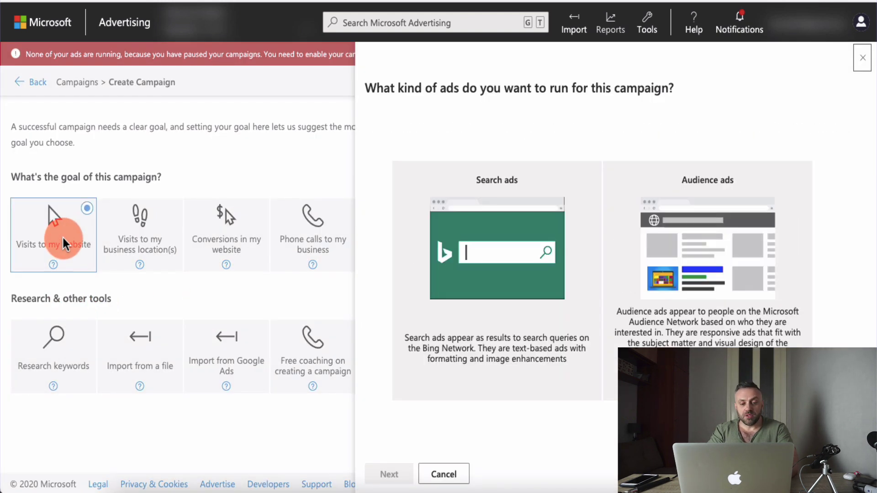
{"action": "left_click", "coordinate": [506, 283]}
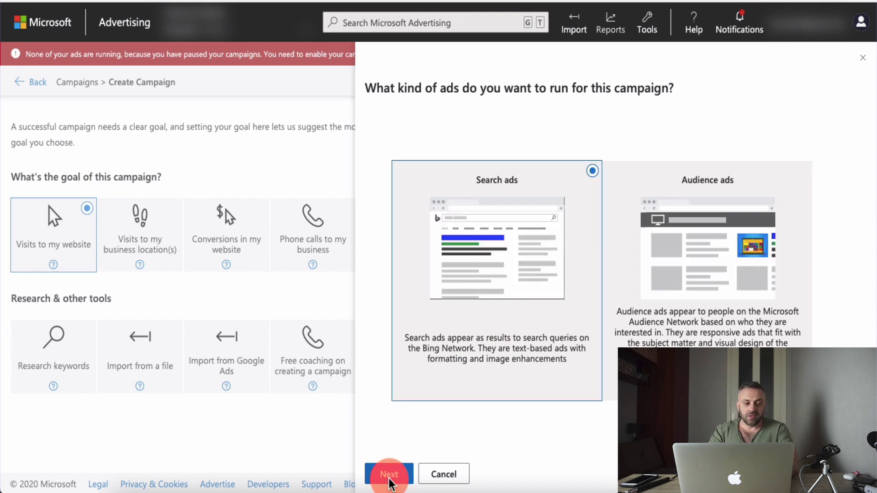
{"action": "left_click", "coordinate": [389, 474]}
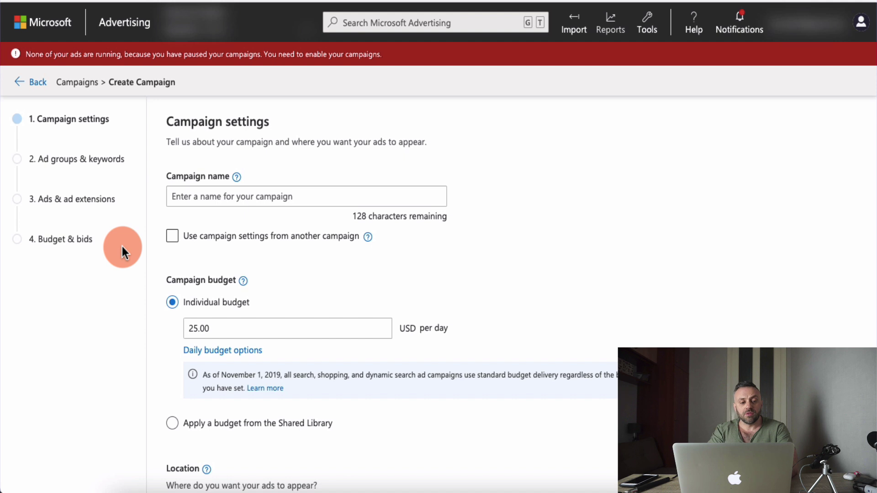
- Name the campaign "SlimShaper1" and set its individual budget to 10 USD per day
{"action": "left_click", "coordinate": [259, 201]}
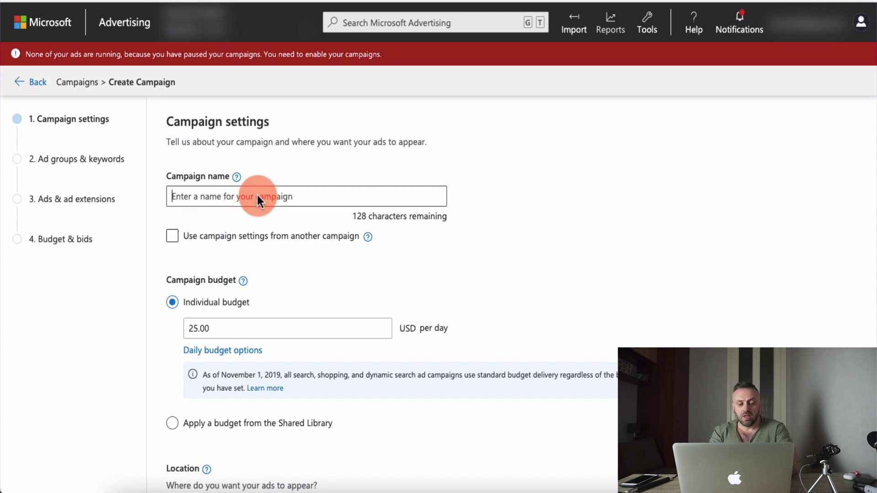
{"action": "type", "text": "SlimShaper1"}
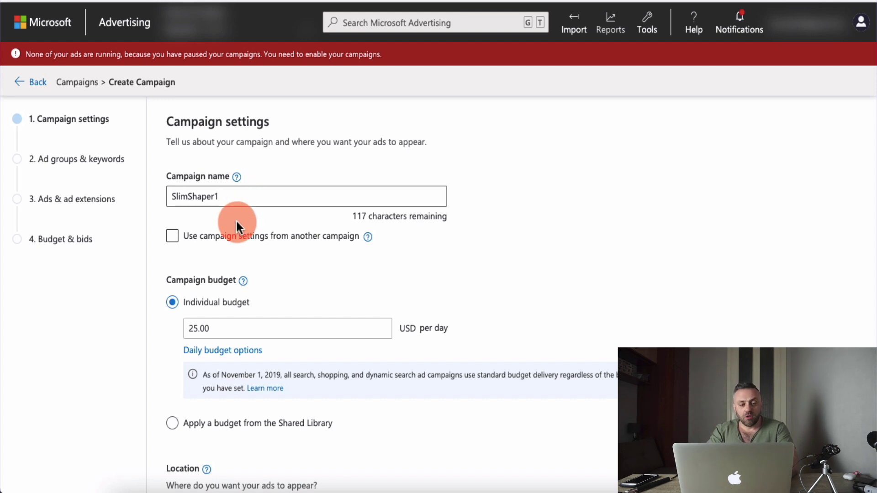
{"action": "scroll", "coordinate": [305, 289], "scroll_direction": "down", "scroll_amount": 2}
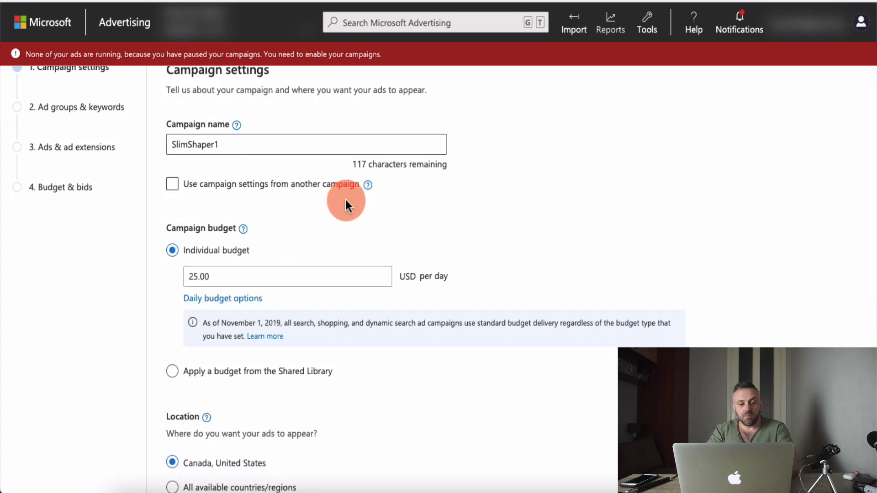
{"action": "scroll", "coordinate": [314, 233], "scroll_direction": "down", "scroll_amount": 3}
{"action": "left_click", "coordinate": [281, 206]}
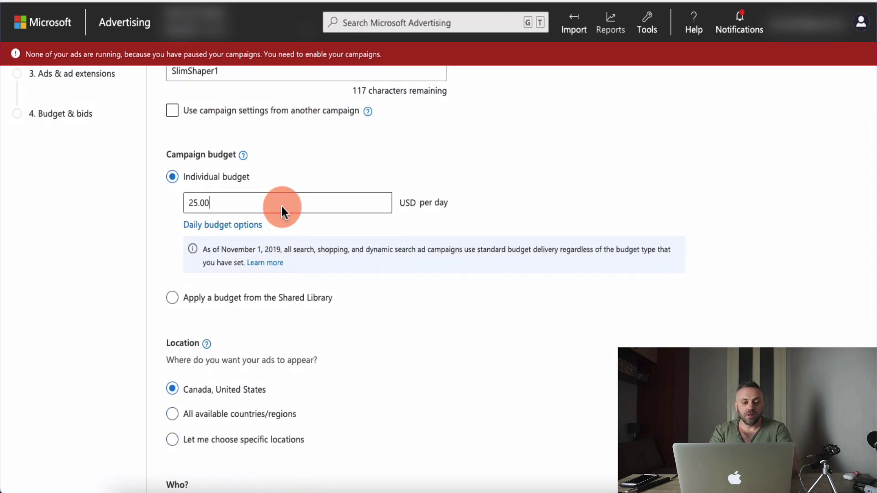
{"action": "key", "text": "super+a"}
{"action": "type", "text": "10"}
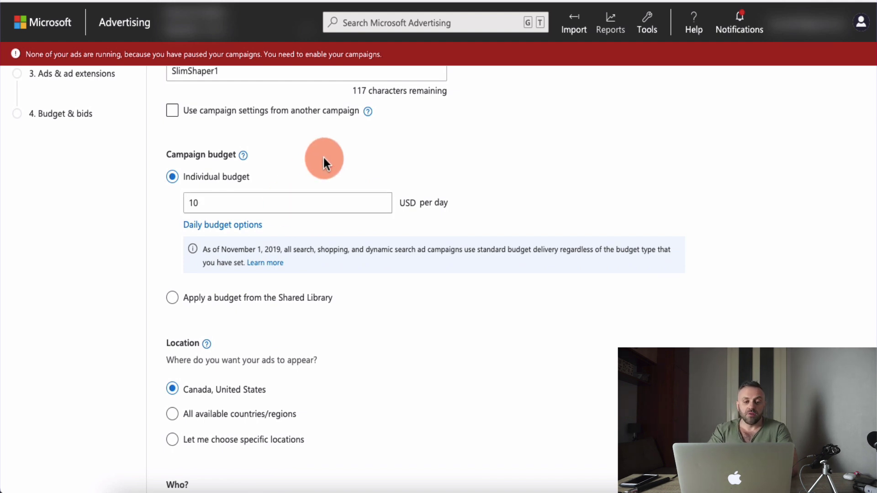
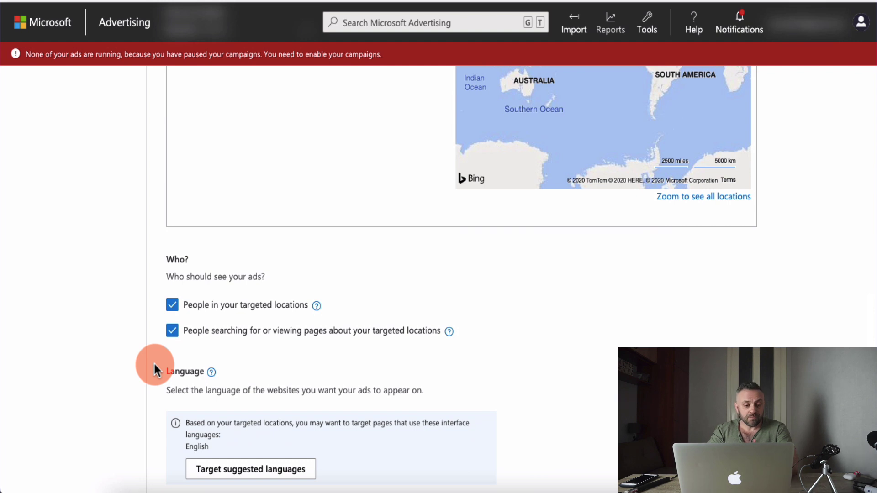
- Exclude people searching for or viewing pages about the targeted locations, keep English as the language, and save the campaign settings
{"action": "left_click", "coordinate": [172, 331]}
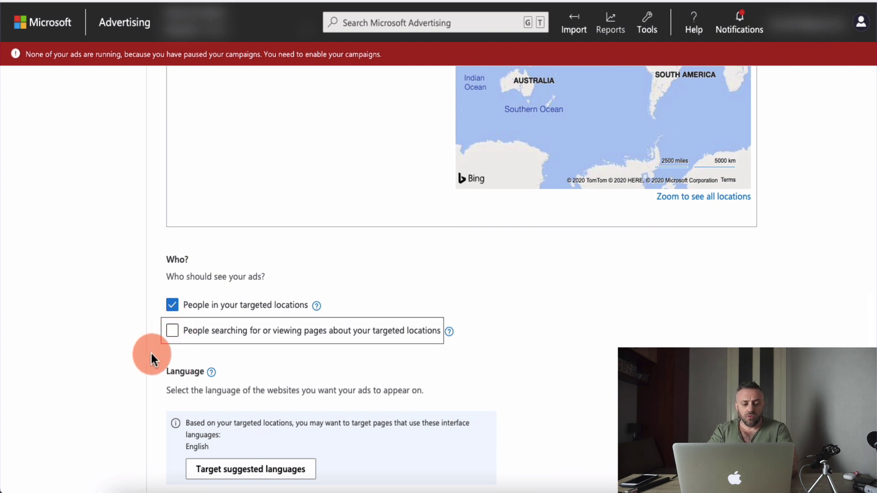
{"action": "scroll", "coordinate": [154, 356], "scroll_direction": "down", "scroll_amount": 5}
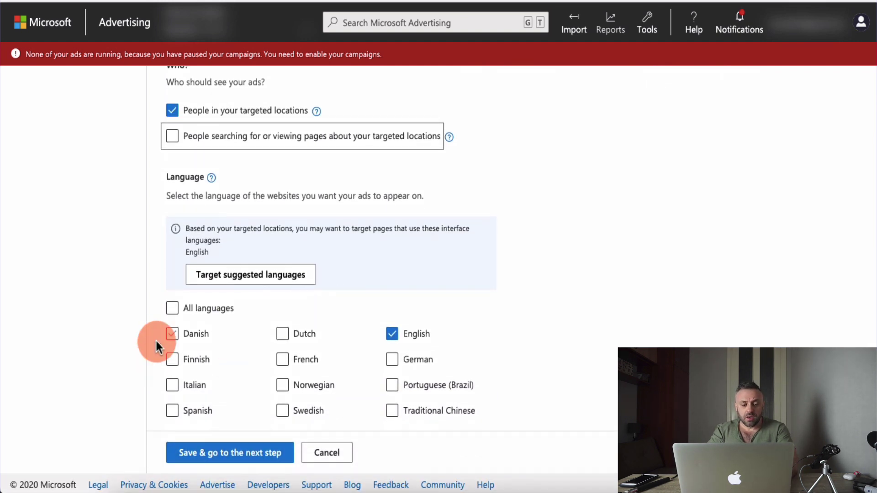
{"action": "left_click", "coordinate": [144, 343]}
{"action": "left_click", "coordinate": [240, 451]}
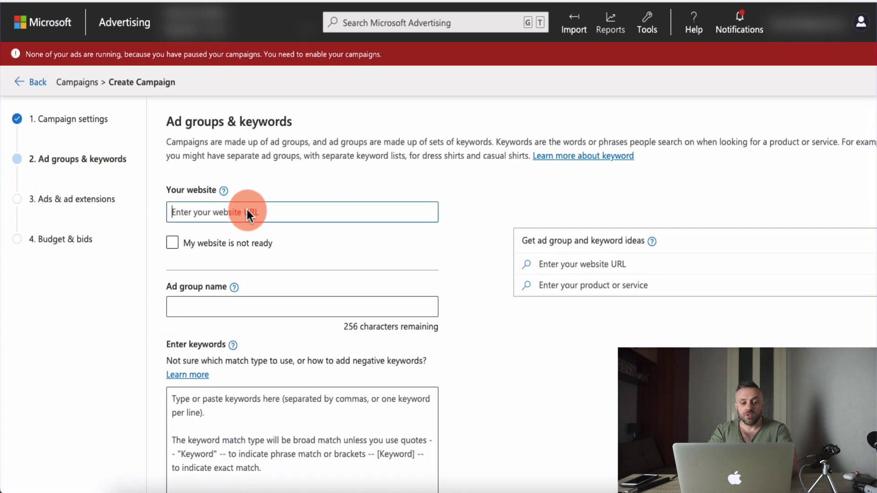
- Name the ad group "AG1", leaving the website URL blank
{"action": "scroll", "coordinate": [183, 292], "scroll_direction": "down", "scroll_amount": 3}
{"action": "left_click", "coordinate": [266, 198]}
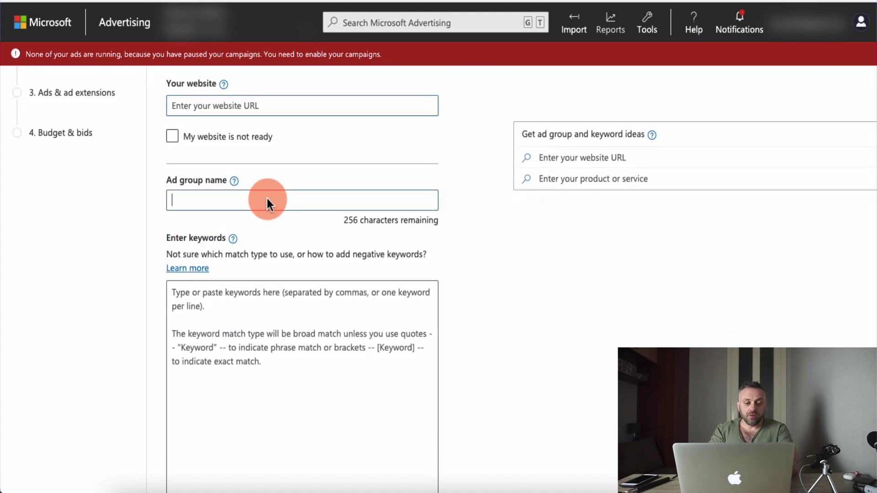
{"action": "type", "text": "AG1"}
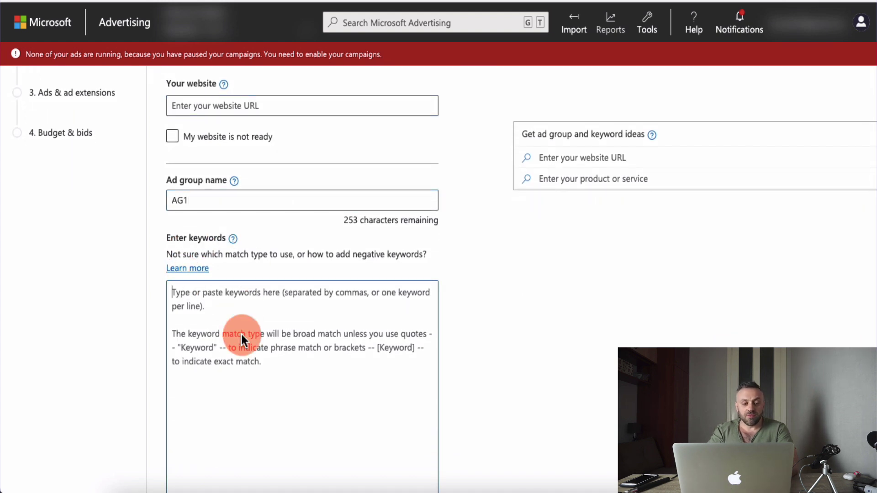
- Enter the ad group keywords "slimshaper review" and "slimshaper promo" on separate lines, and start a third one beginning with "slimshape"
{"action": "scroll", "coordinate": [482, 304], "scroll_direction": "down", "scroll_amount": 2}
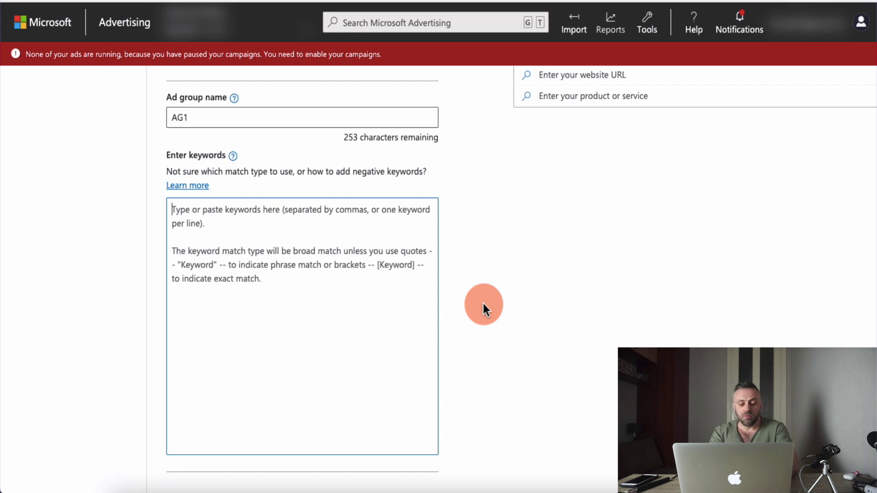
{"action": "type", "text": "slimshaper "}
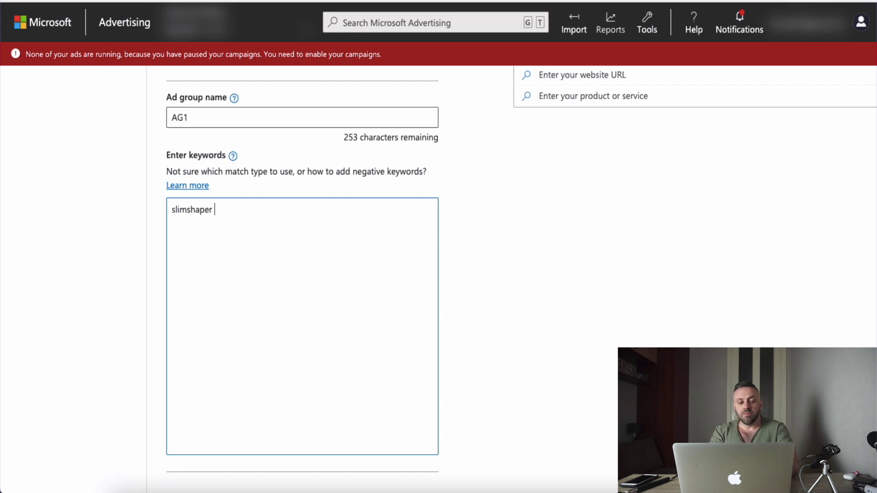
{"action": "type", "text": "review slims"}
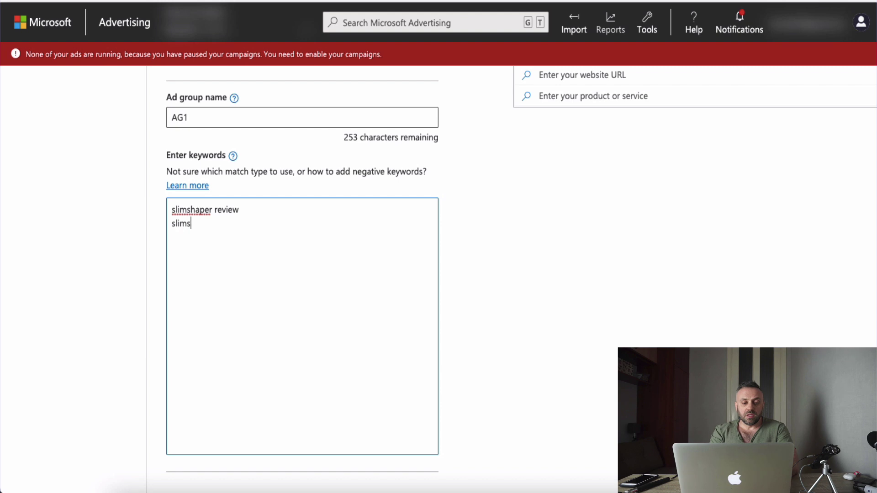
{"action": "type", "text": "haper promo"}
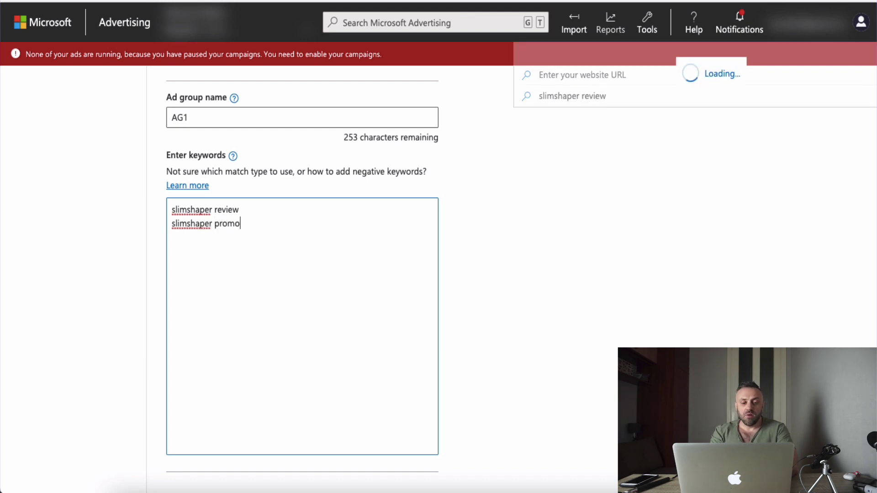
{"action": "key", "text": "Return"}
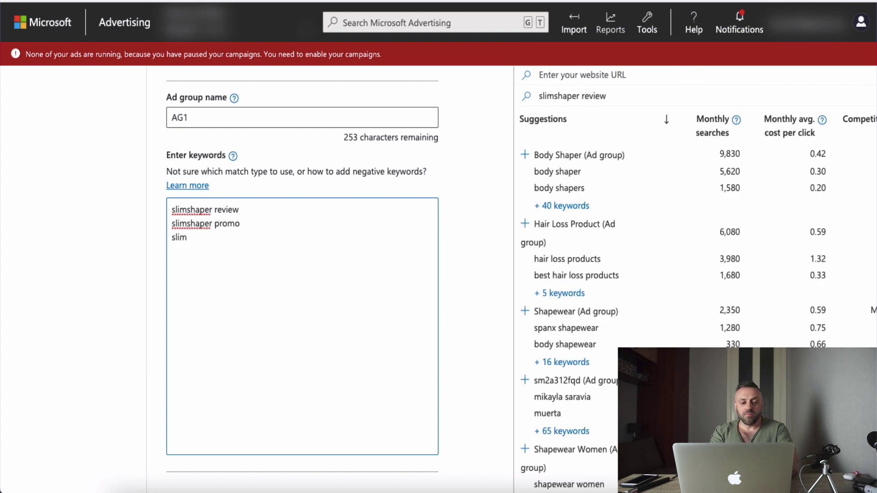
{"action": "type", "text": "slimshape"}
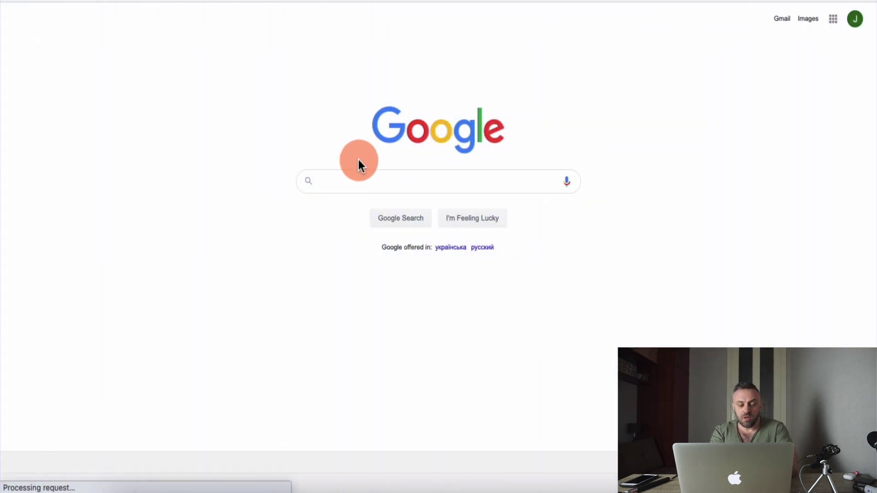
- Search Google for "slimshaper" to get keyword ideas, and add "magic slimshaper" as the third keyword of the Microsoft Advertising ad group
{"action": "type", "text": "slimsh"}
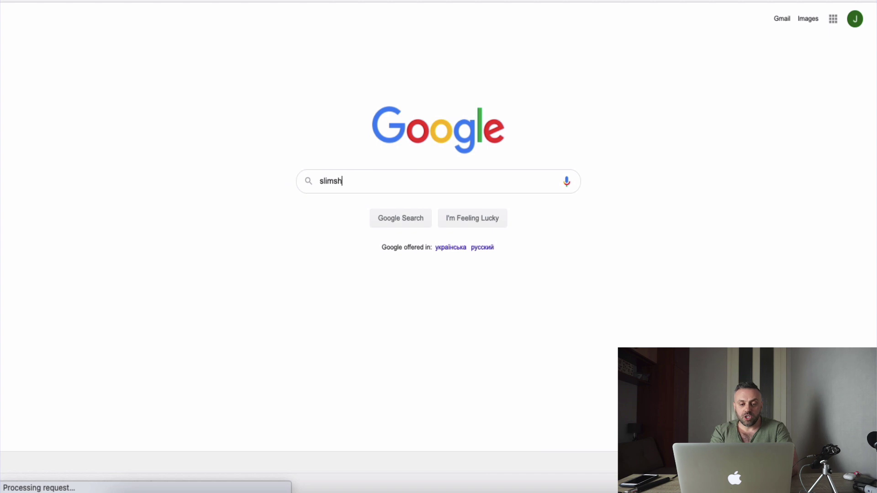
{"action": "type", "text": "aper"}
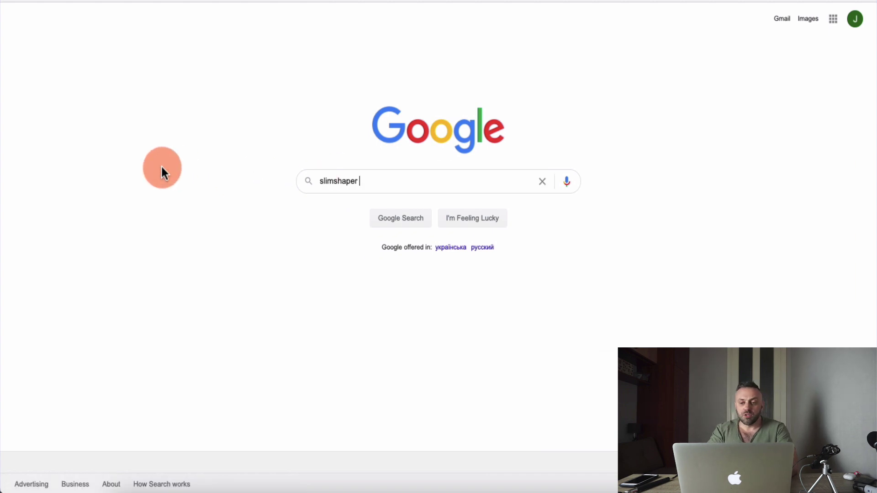
{"action": "key", "text": "Return"}
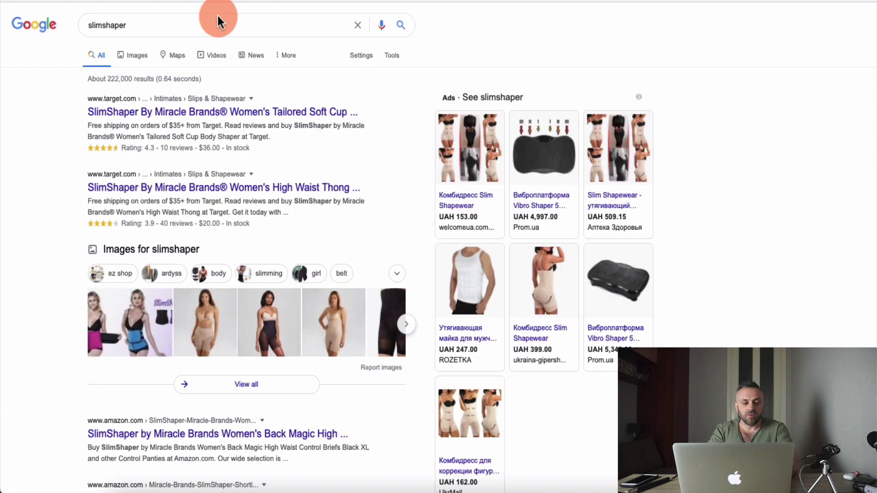
{"action": "left_click", "coordinate": [217, 18]}
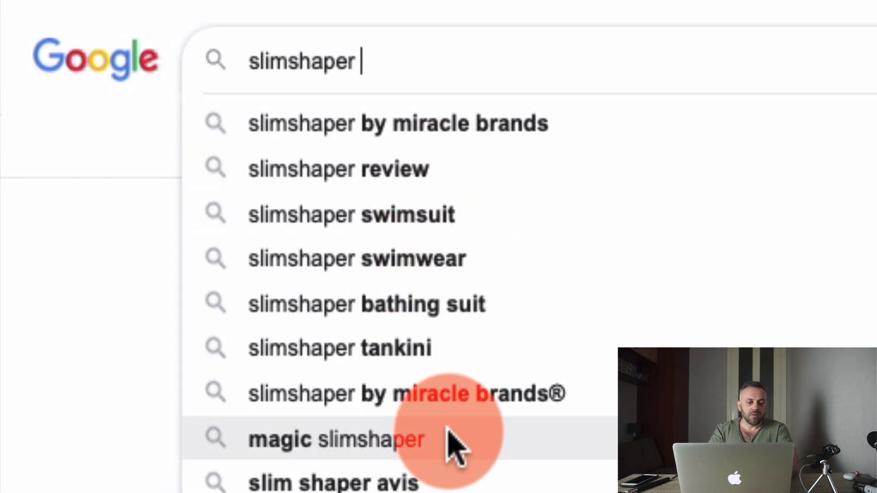
{"action": "key", "text": "Return"}
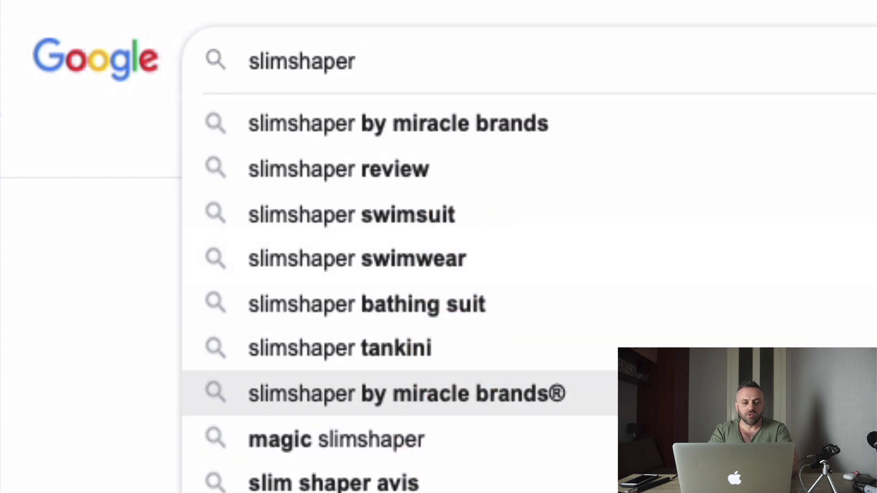
{"action": "scroll", "coordinate": [438, 247], "scroll_direction": "down", "scroll_amount": 10}
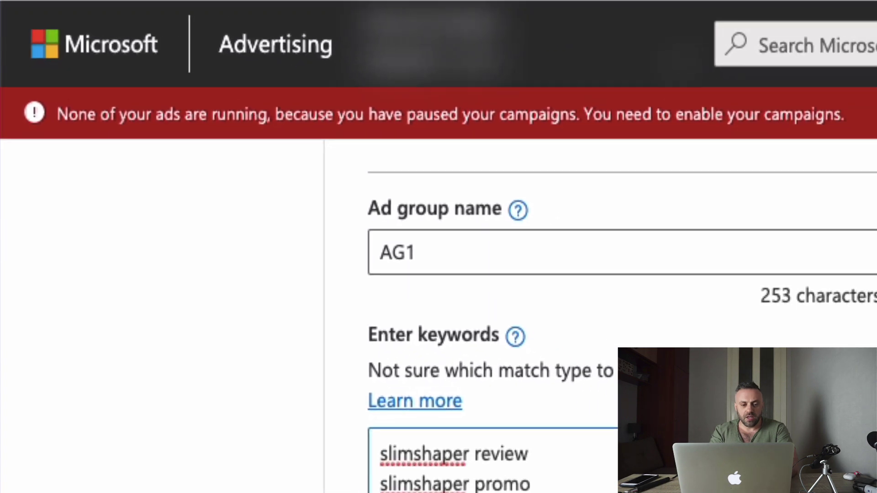
{"action": "type", "text": "magic sli"}
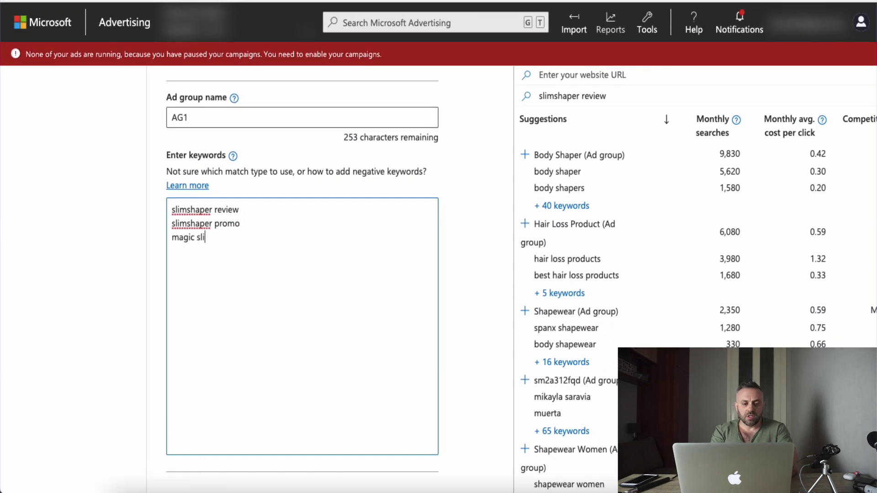
{"action": "type", "text": "mshaper"}
{"action": "left_click", "coordinate": [172, 237]}
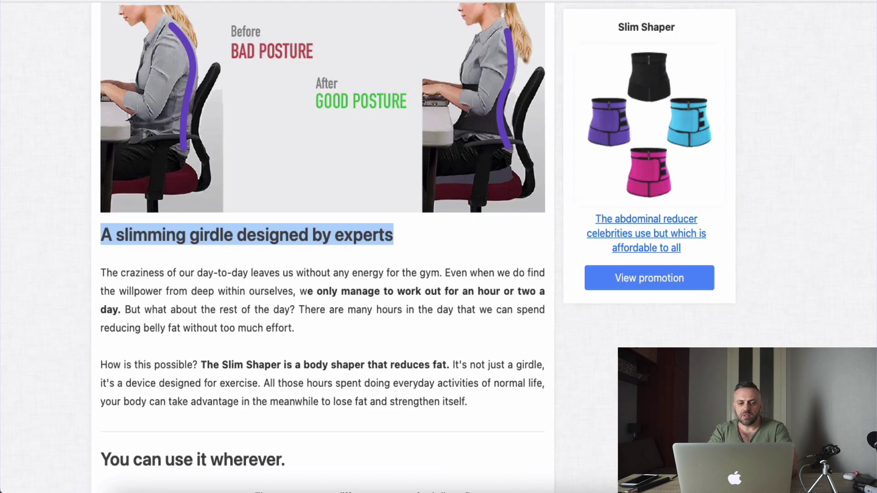
- Scan the Slim Shaper offer page's headings for phrases, and add "best body shaper" as the fourth ad group keyword
{"action": "scroll", "coordinate": [329, 208], "scroll_direction": "up", "scroll_amount": 10}
{"action": "scroll", "coordinate": [328, 338], "scroll_direction": "down", "scroll_amount": 20}
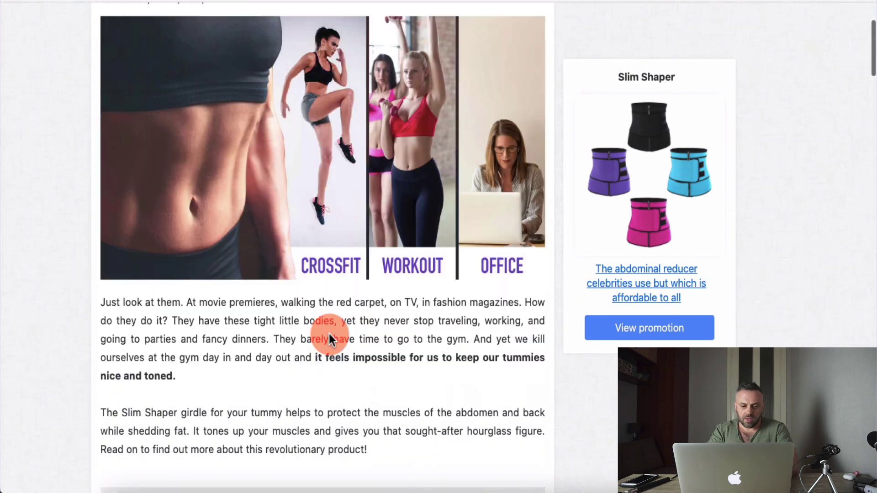
{"action": "scroll", "coordinate": [328, 337], "scroll_direction": "down", "scroll_amount": 3}
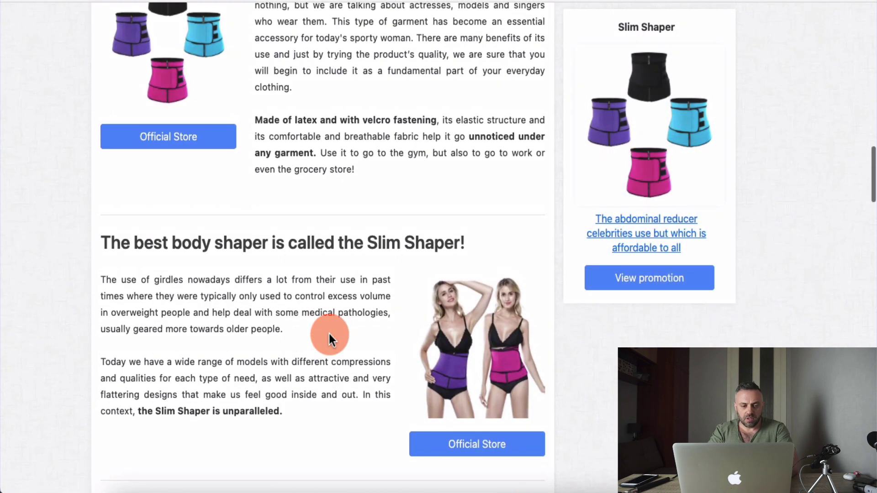
{"action": "left_click_drag", "start_coordinate": [268, 242], "coordinate": [173, 247]}
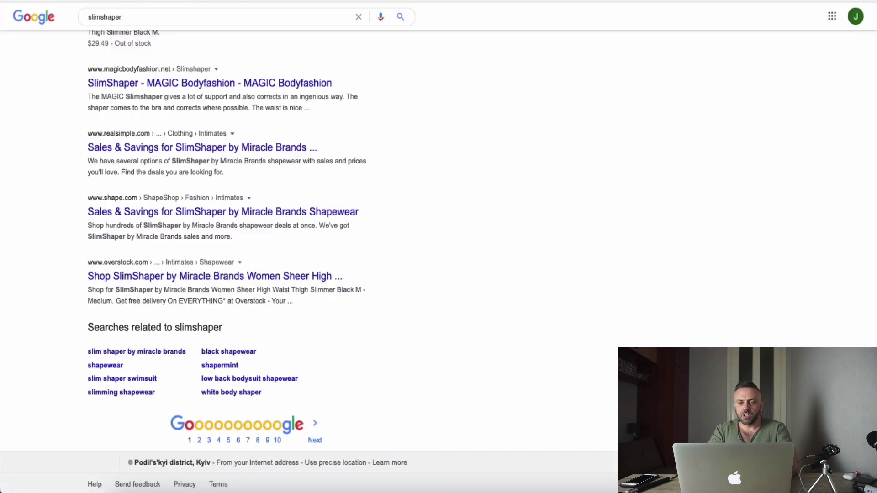
{"action": "left_click", "coordinate": [279, 236]}
{"action": "left_click", "coordinate": [237, 332]}
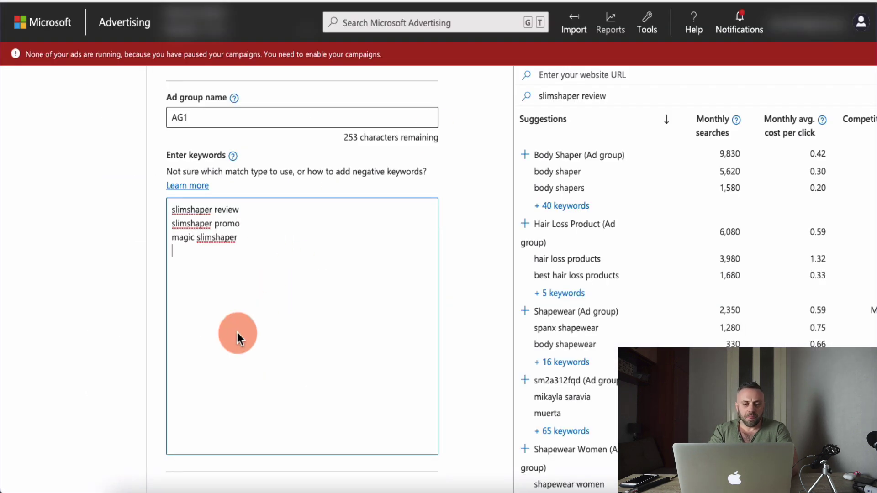
{"action": "type", "text": "best body shaper"}
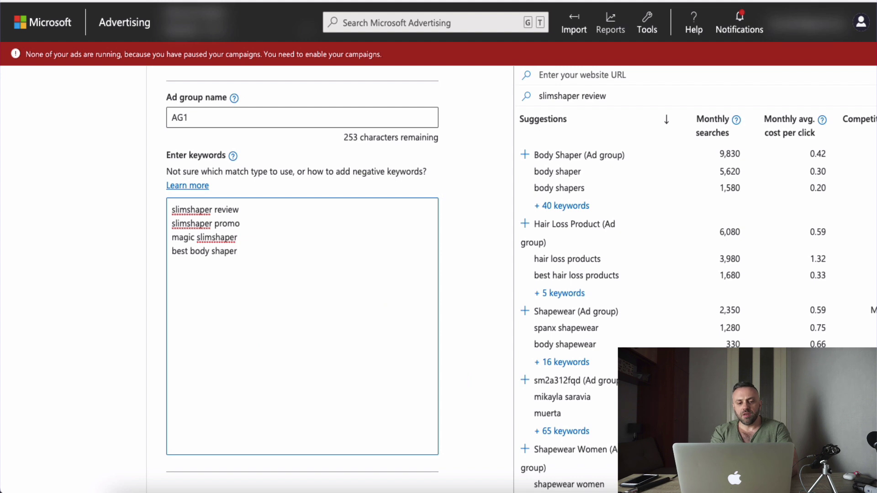
- Add the keyword "best body shaper 2020" on a new line of the keyword list
{"action": "key", "text": "Return"}
{"action": "type", "text": "body shaper "}
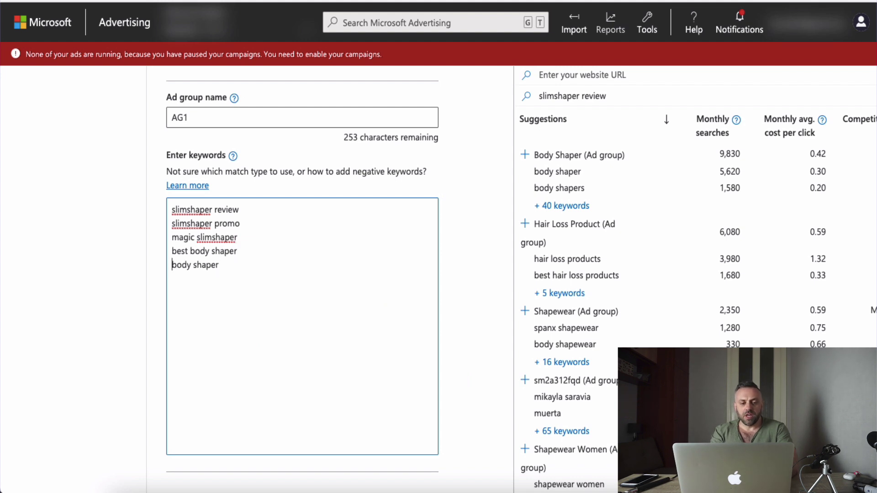
{"action": "type", "text": "best"}
{"action": "left_click", "coordinate": [238, 265]}
{"action": "type", "text": "2020 "}
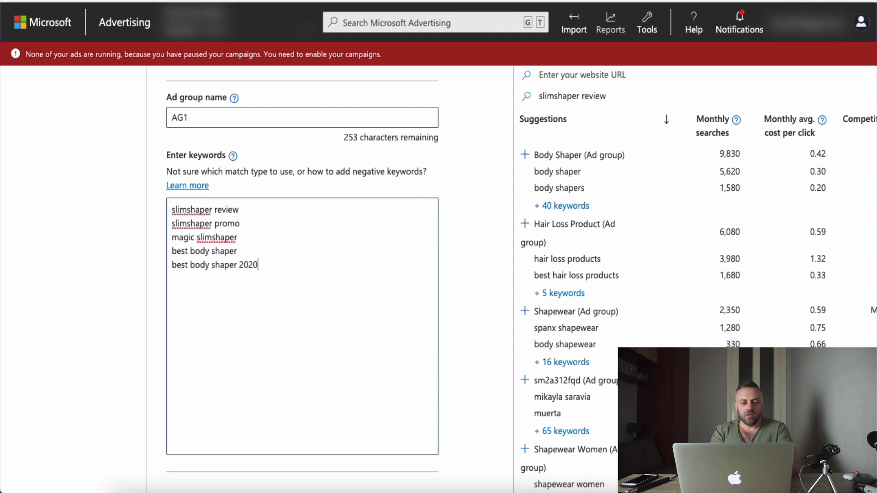
- Add the keywords "slimshaper reviews 2020" and "slimshaper buy" on separate lines
{"action": "type", "text": "slimshaper re"}
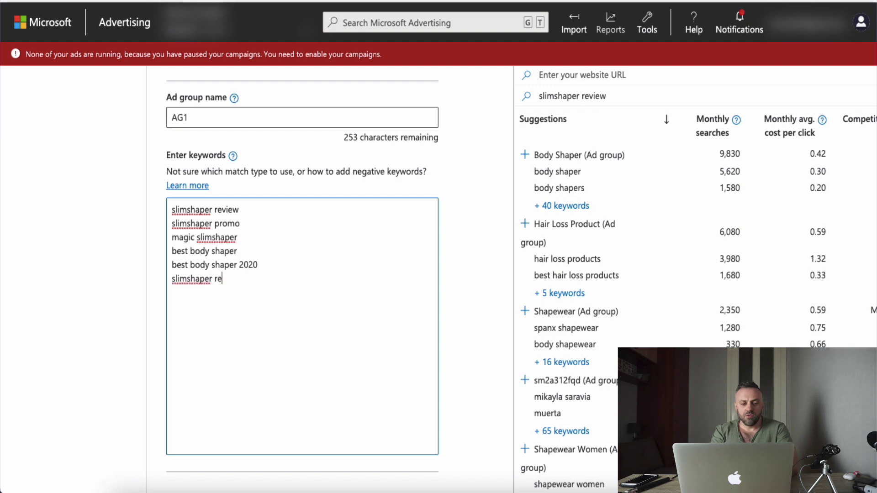
{"action": "type", "text": "views 2020 "}
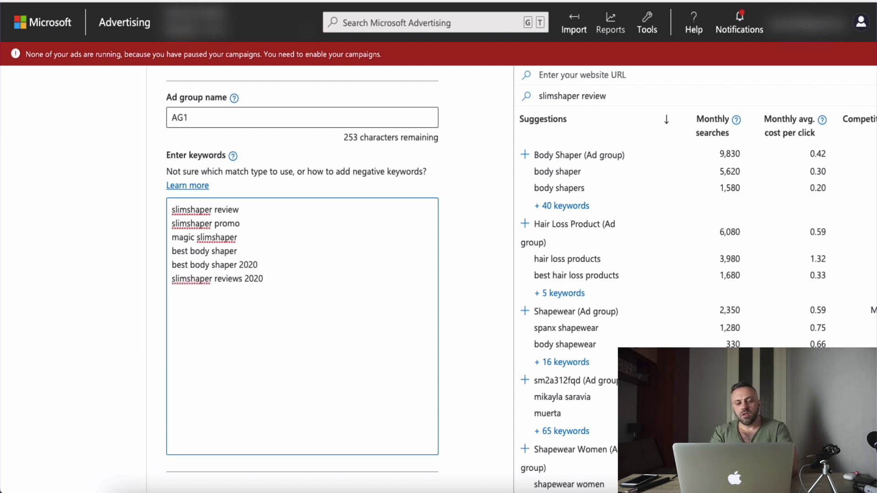
{"action": "type", "text": "slimsh"}
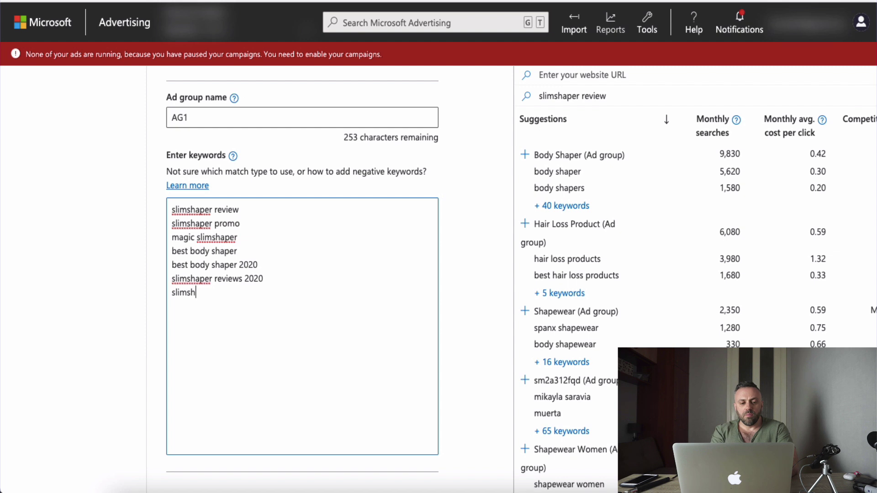
{"action": "type", "text": "aper buy"}
{"action": "key", "text": "Return"}
- Add the keywords "slimshaper compare" and "slimshaper worth it" on separate lines
{"action": "type", "text": "slimshaper "}
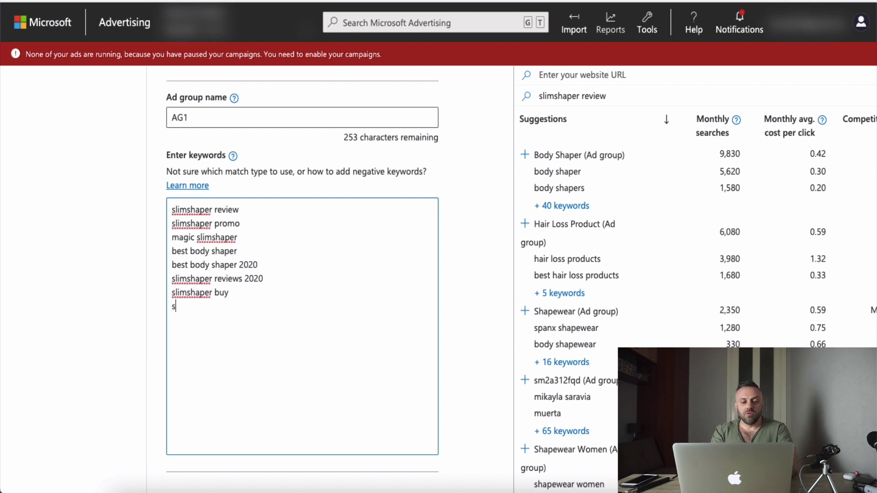
{"action": "type", "text": "comp"}
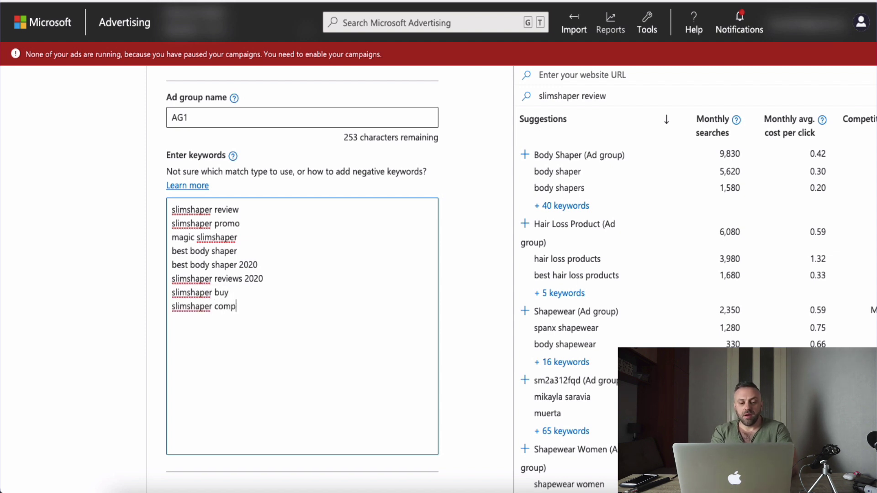
{"action": "type", "text": "are slimsh"}
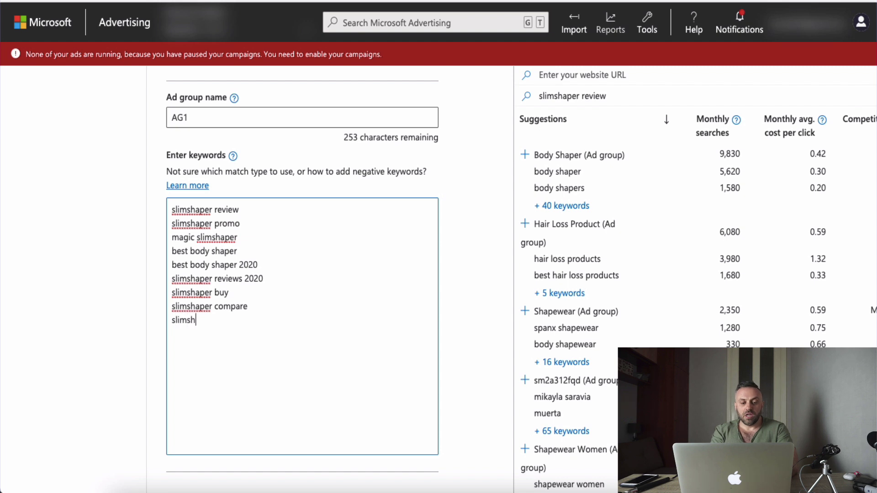
{"action": "type", "text": "aper worth it"}
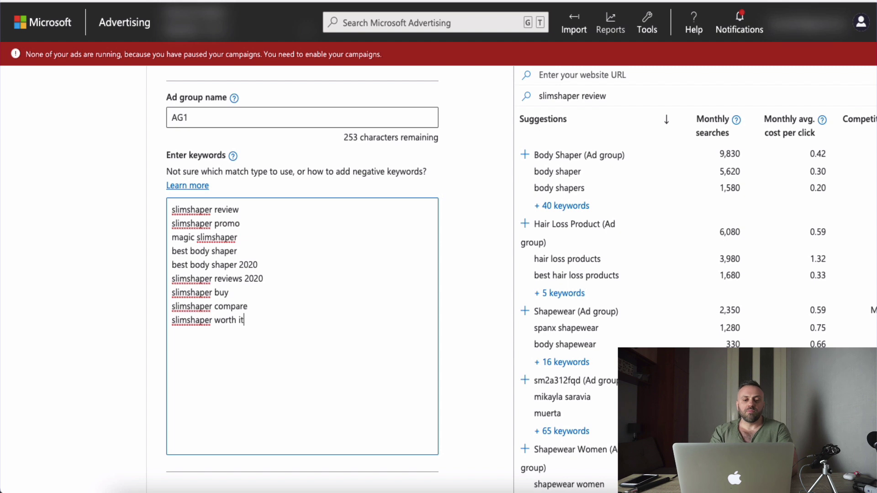
- Put a plus sign before each word of the first two keywords, making them "+slimshaper +review" and "+slimshaper +promo"
{"action": "left_click", "coordinate": [242, 208]}
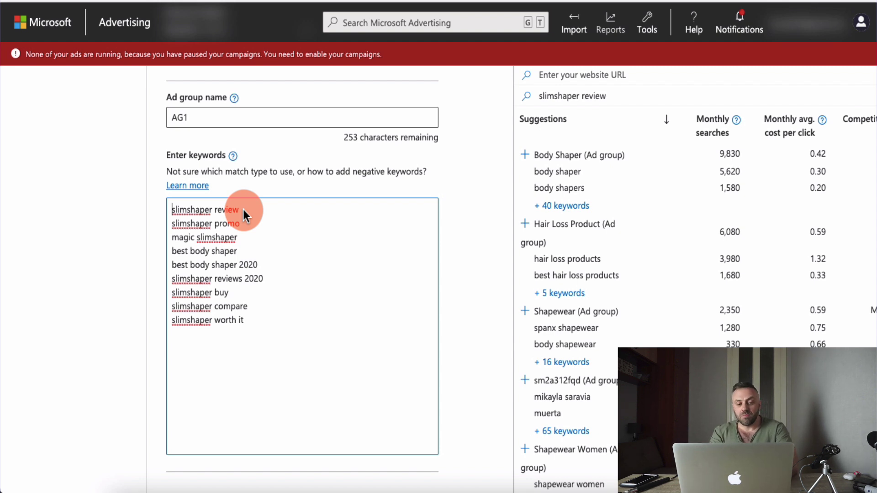
{"action": "key", "text": "alt+Left"}
{"action": "key", "text": "alt+Left"}
{"action": "type", "text": "+"}
{"action": "key", "text": "alt+Right"}
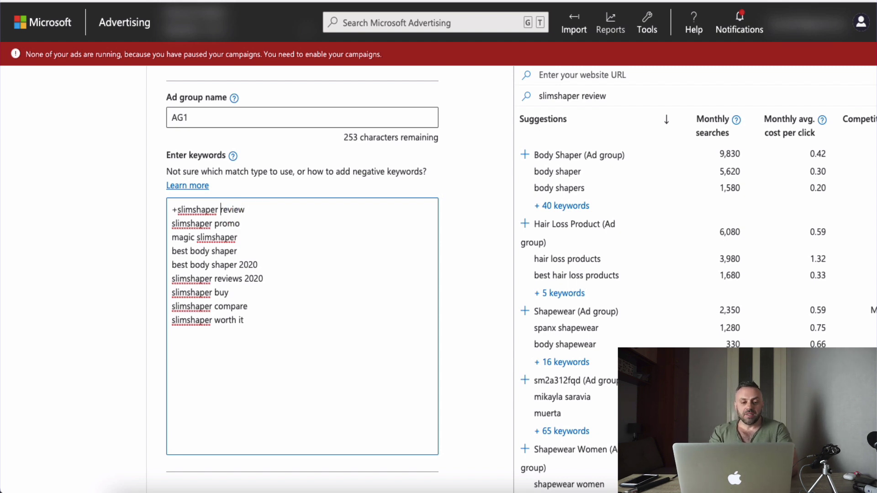
{"action": "type", "text": "+"}
{"action": "type", "text": "+"}
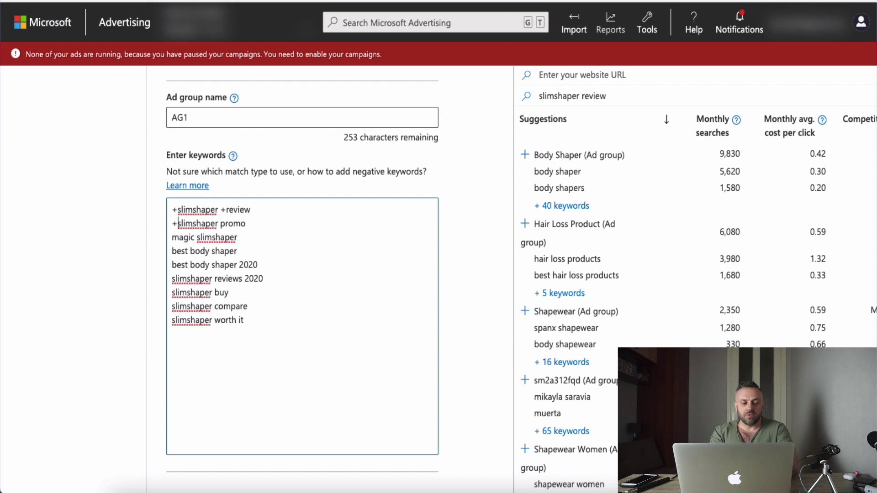
{"action": "key", "text": "alt+Right"}
{"action": "type", "text": "+"}
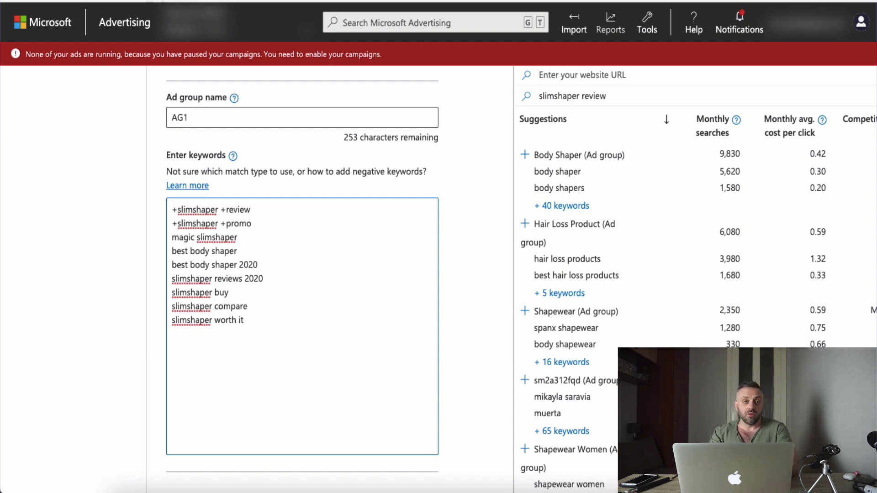
- Convert the third and fourth keywords to "+magic +slimshaper" and "+best +body +shaper"
{"action": "key", "text": "Down"}
{"action": "type", "text": "+"}
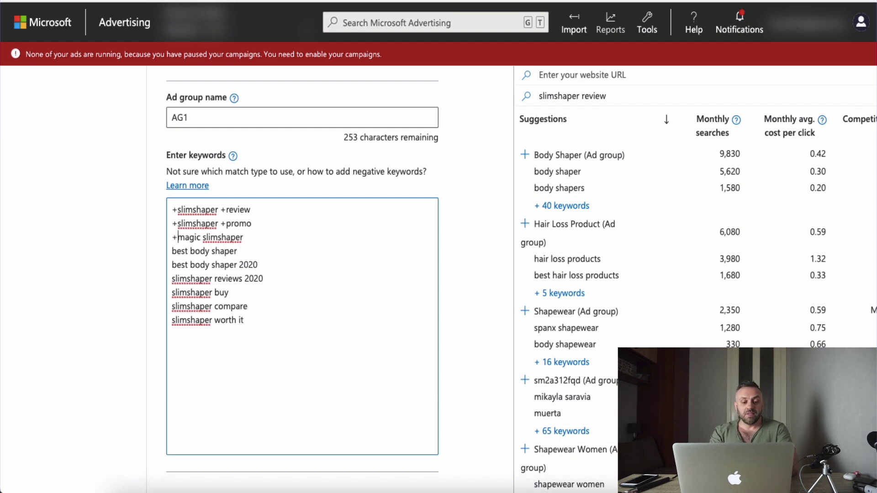
{"action": "type", "text": "+"}
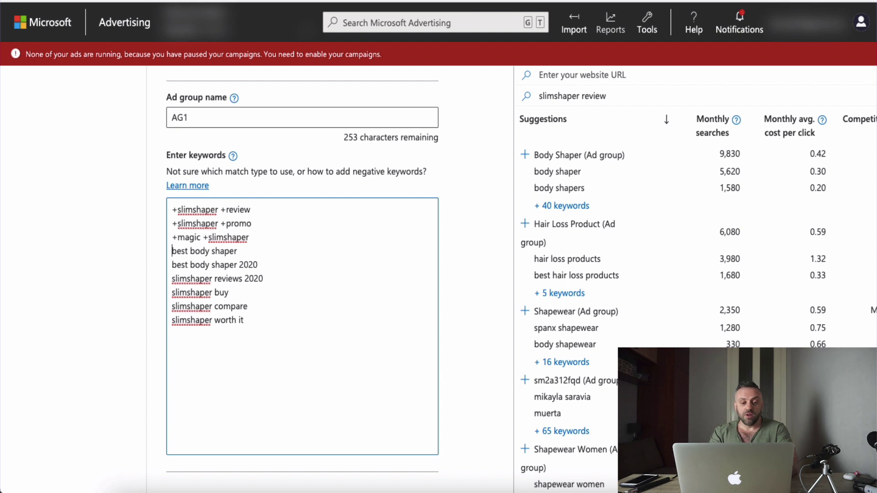
{"action": "type", "text": "+"}
{"action": "type", "text": "+"}
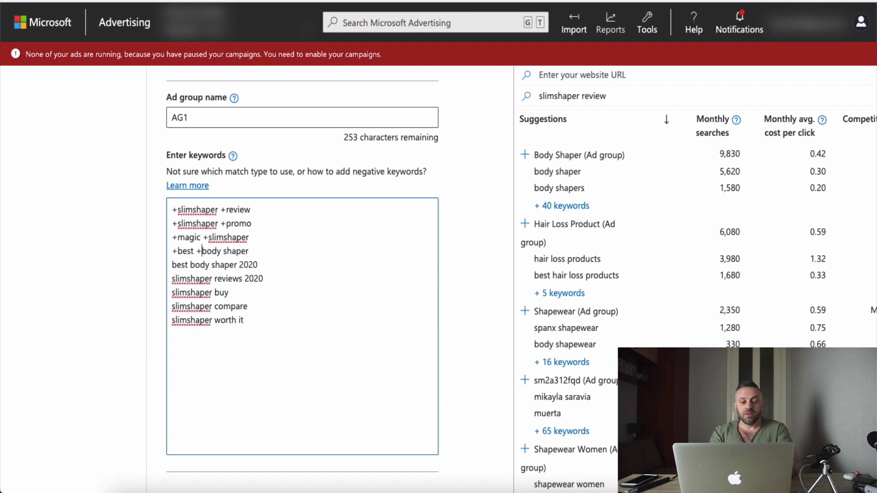
{"action": "type", "text": "+"}
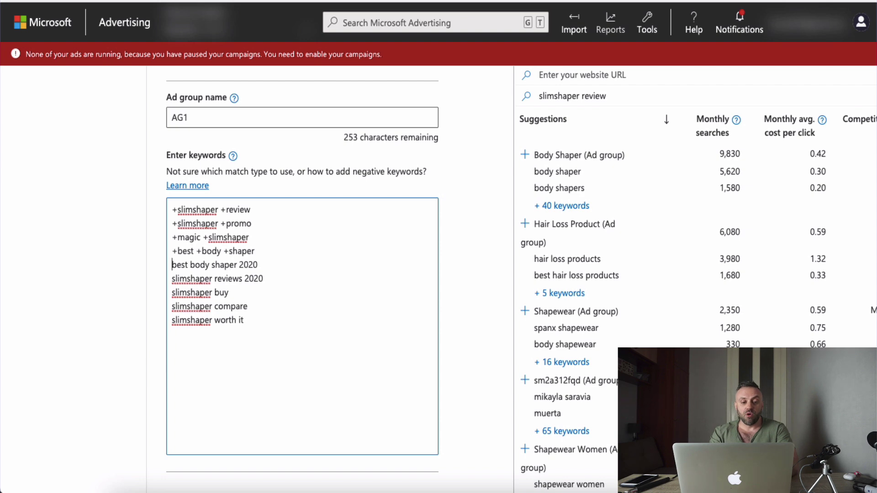
- Change the fifth keyword to "+best +body +shaper +2020"
{"action": "type", "text": "+"}
{"action": "left_click", "coordinate": [196, 265]}
{"action": "type", "text": "+"}
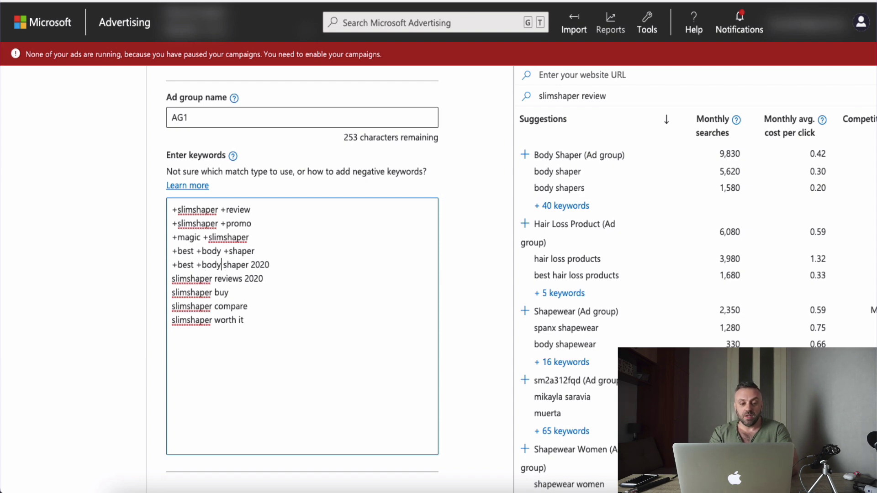
{"action": "type", "text": "+"}
{"action": "left_click", "coordinate": [252, 264]}
{"action": "type", "text": "+"}
- Change the sixth keyword to "+slimshaper +reviews +2020"
{"action": "left_click", "coordinate": [264, 278]}
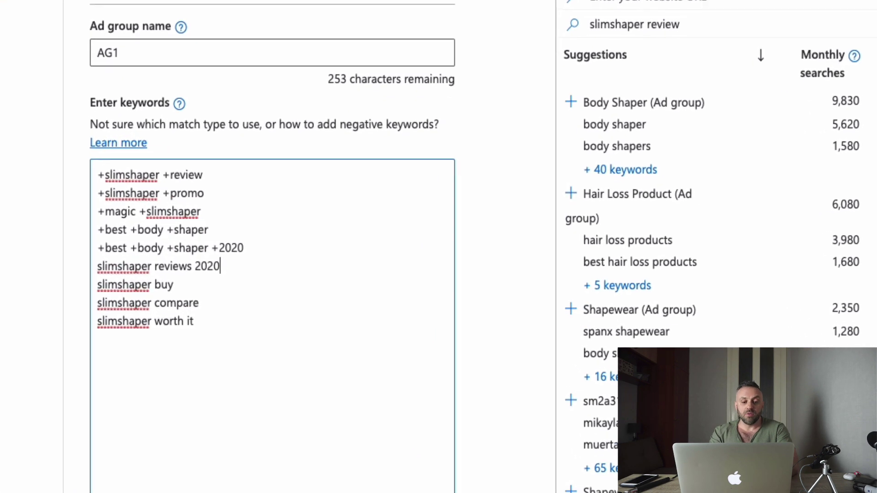
{"action": "left_click", "coordinate": [98, 266]}
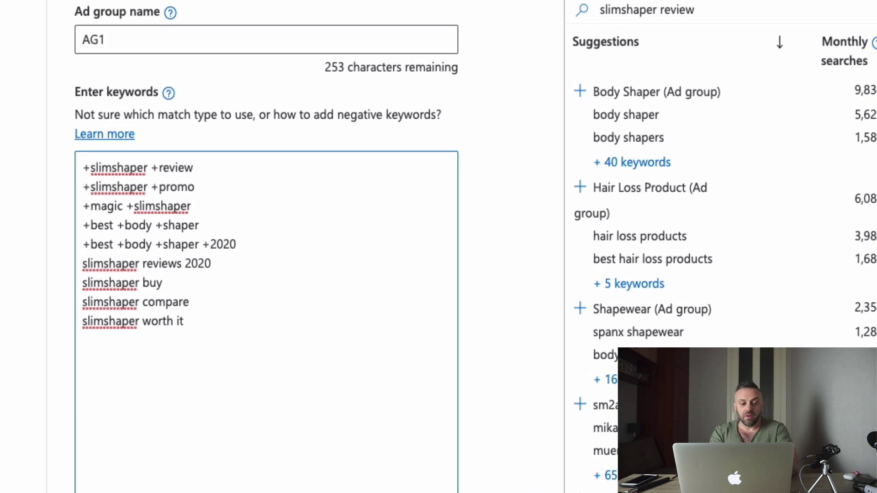
{"action": "type", "text": "+"}
{"action": "left_click", "coordinate": [152, 264]}
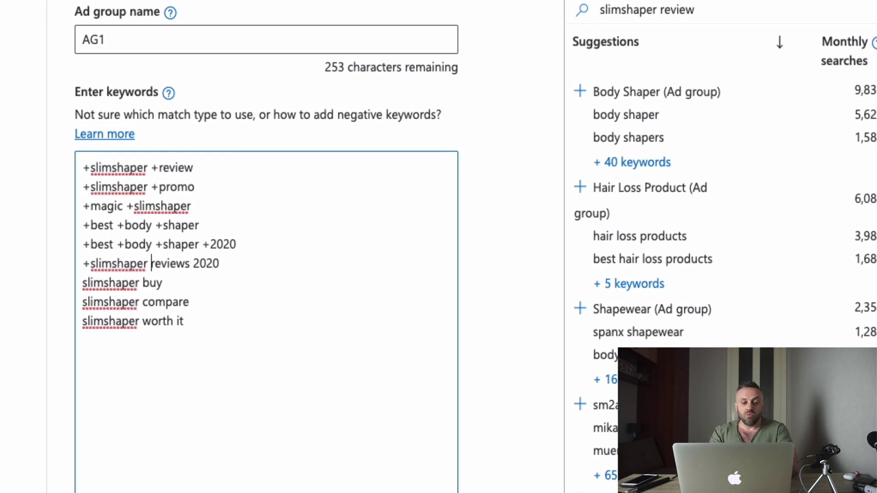
{"action": "type", "text": "+"}
{"action": "left_click", "coordinate": [227, 263]}
{"action": "type", "text": "+"}
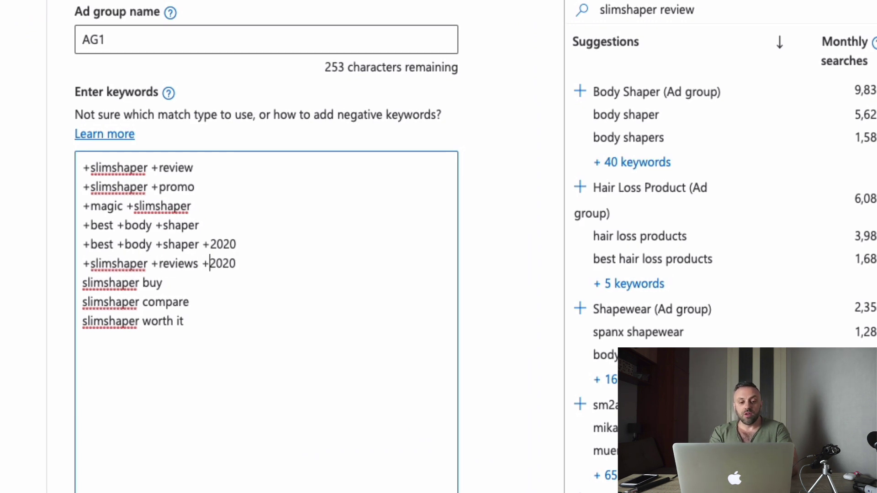
- Put a plus sign before "slimshaper" in the last three keywords: buy, compare and worth it
{"action": "key", "text": "Down"}
{"action": "key", "text": "Home"}
{"action": "type", "text": "+"}
{"action": "key", "text": "Down"}
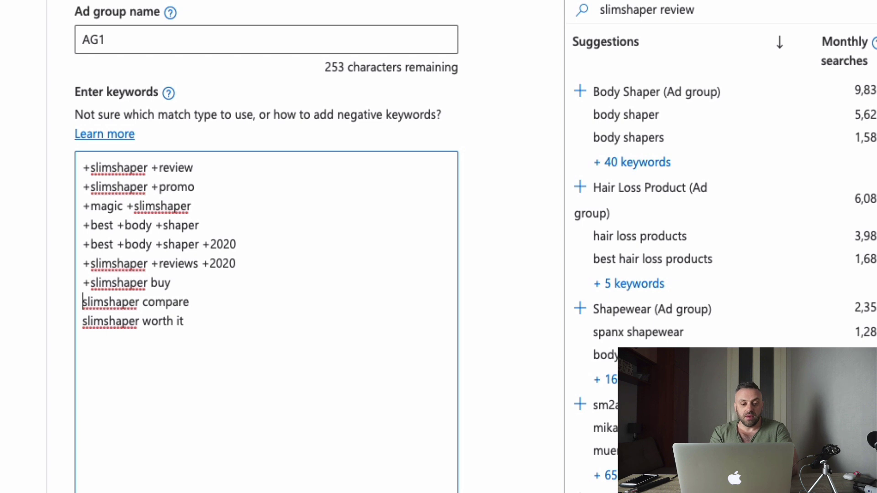
{"action": "type", "text": "+"}
{"action": "key", "text": "Down"}
{"action": "key", "text": "Home"}
{"action": "type", "text": "+"}
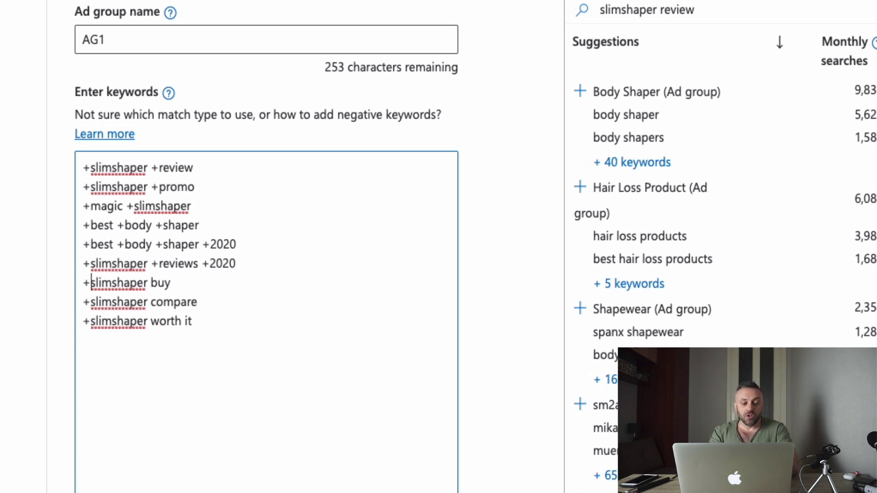
- Add plus signs before "buy", "compare" and "worth" in the last three keywords, and save the ad group to continue to the ads stage
{"action": "left_click", "coordinate": [91, 263]}
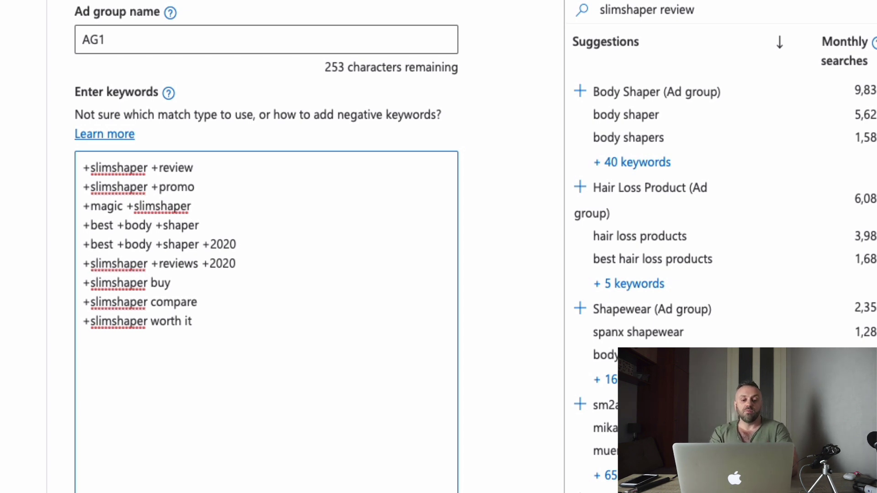
{"action": "left_click", "coordinate": [148, 283]}
{"action": "left_click", "coordinate": [172, 283]}
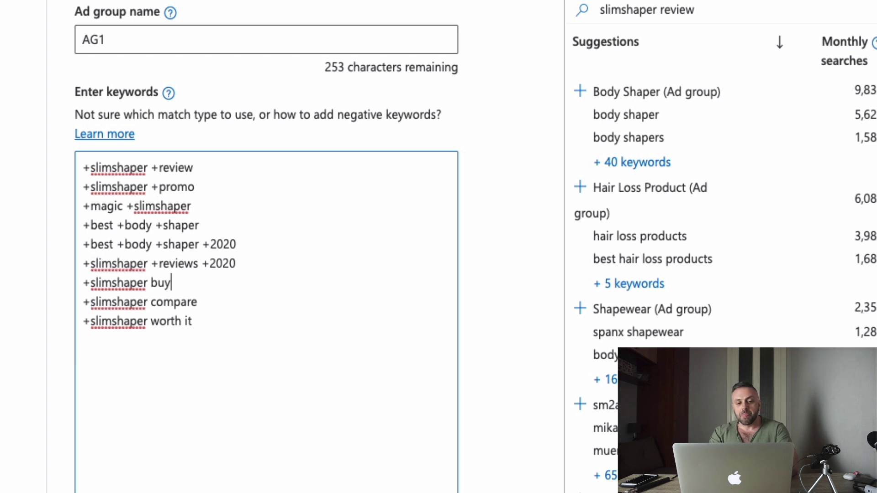
{"action": "left_click", "coordinate": [151, 283]}
{"action": "type", "text": "+"}
{"action": "type", "text": "+"}
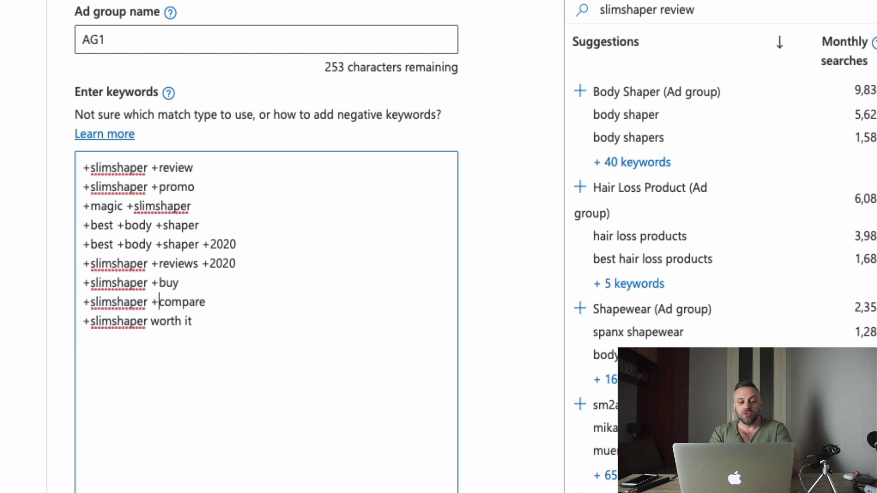
{"action": "type", "text": "+"}
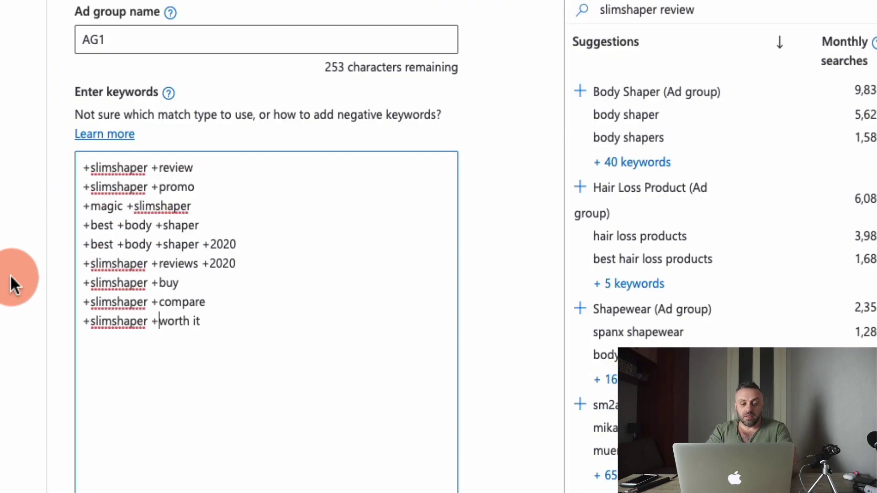
{"action": "scroll", "coordinate": [10, 275], "scroll_direction": "down", "scroll_amount": 7}
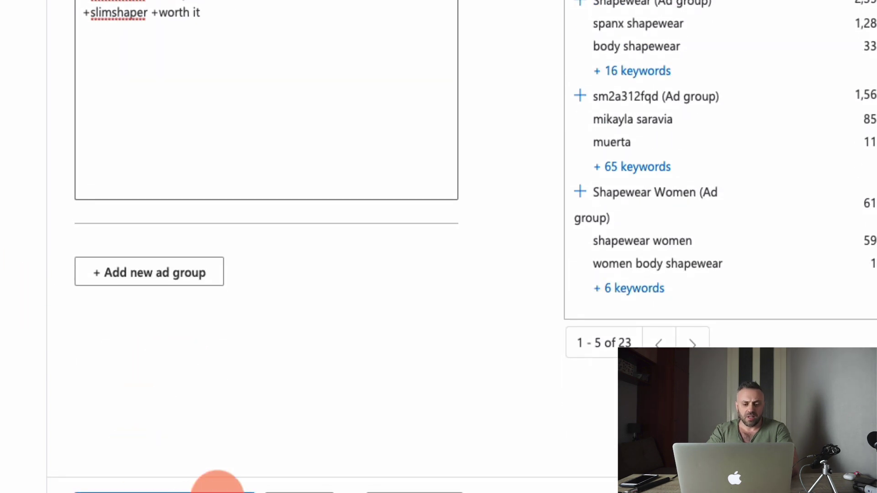
{"action": "left_click", "coordinate": [188, 490]}
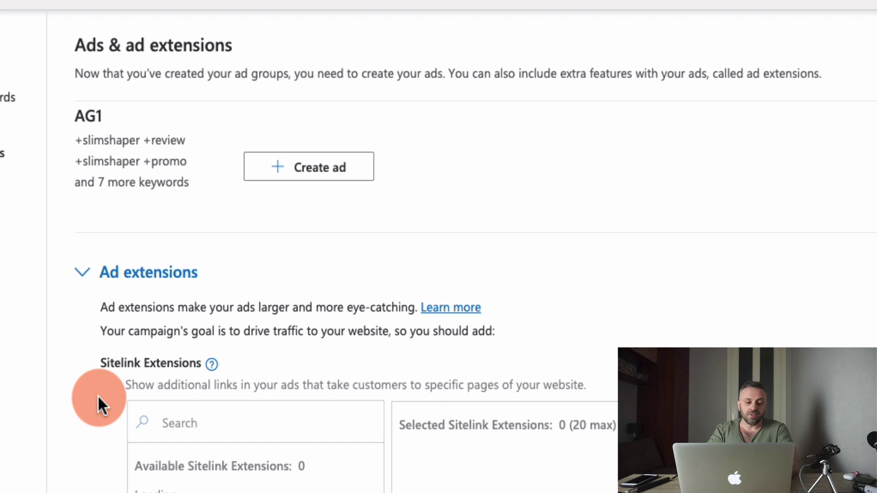
- Review the sitelink, action, callout and other ad extensions offered for the campaign
{"action": "scroll", "coordinate": [100, 404], "scroll_direction": "down", "scroll_amount": 10}
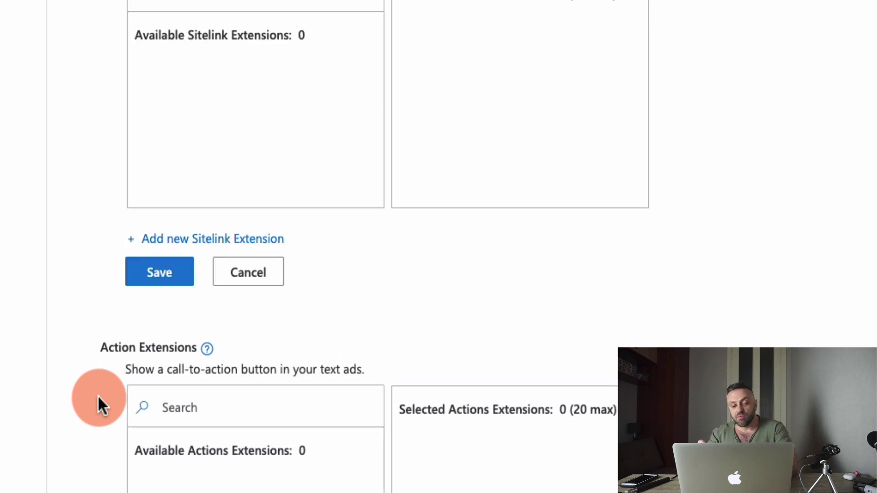
{"action": "scroll", "coordinate": [100, 404], "scroll_direction": "up", "scroll_amount": 3}
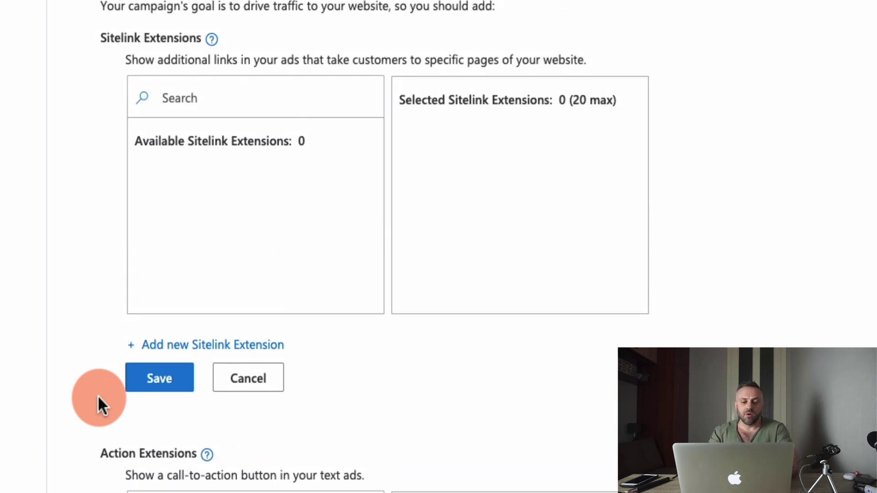
{"action": "scroll", "coordinate": [98, 395], "scroll_direction": "down", "scroll_amount": 10}
{"action": "scroll", "coordinate": [98, 395], "scroll_direction": "down", "scroll_amount": 7}
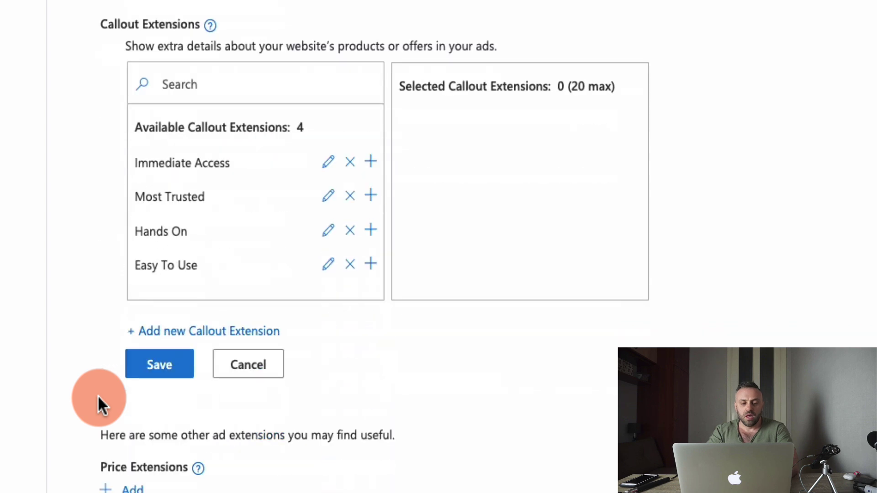
{"action": "scroll", "coordinate": [98, 396], "scroll_direction": "down", "scroll_amount": 5}
{"action": "scroll", "coordinate": [98, 396], "scroll_direction": "up", "scroll_amount": 1}
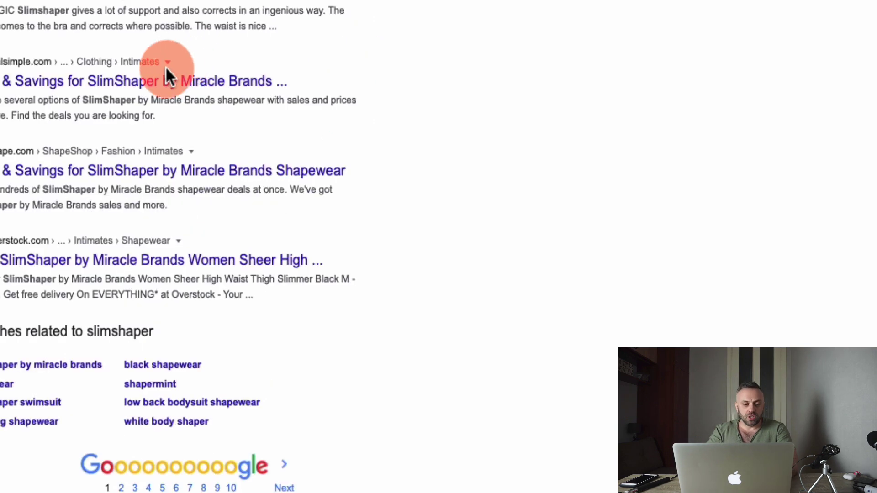
{"action": "scroll", "coordinate": [133, 151], "scroll_direction": "up", "scroll_amount": 5}
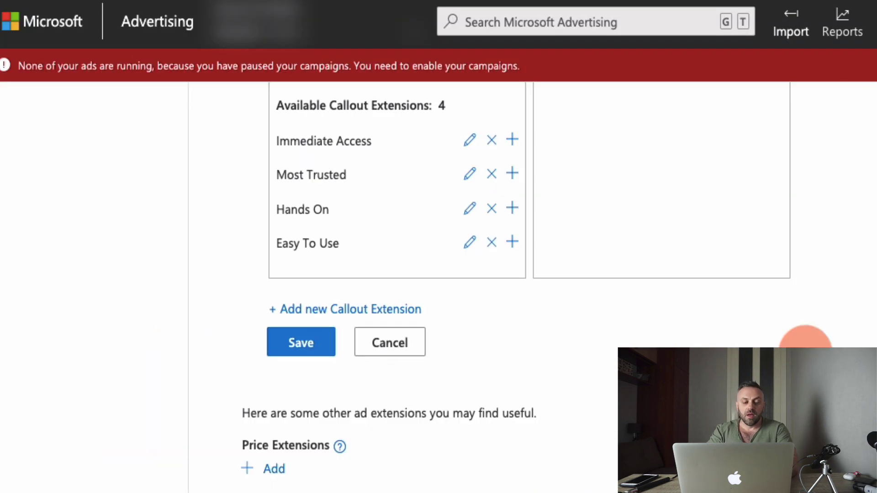
{"action": "scroll", "coordinate": [803, 343], "scroll_direction": "up", "scroll_amount": 10}
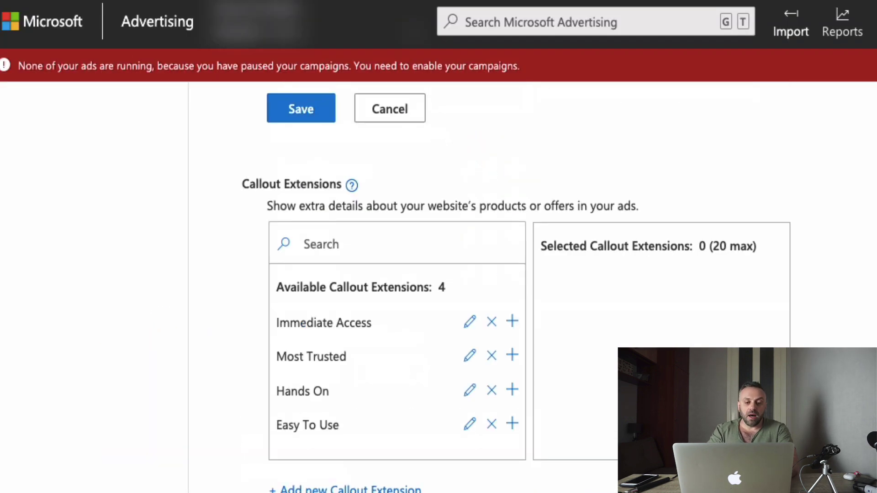
{"action": "scroll", "coordinate": [438, 274], "scroll_direction": "down", "scroll_amount": 10}
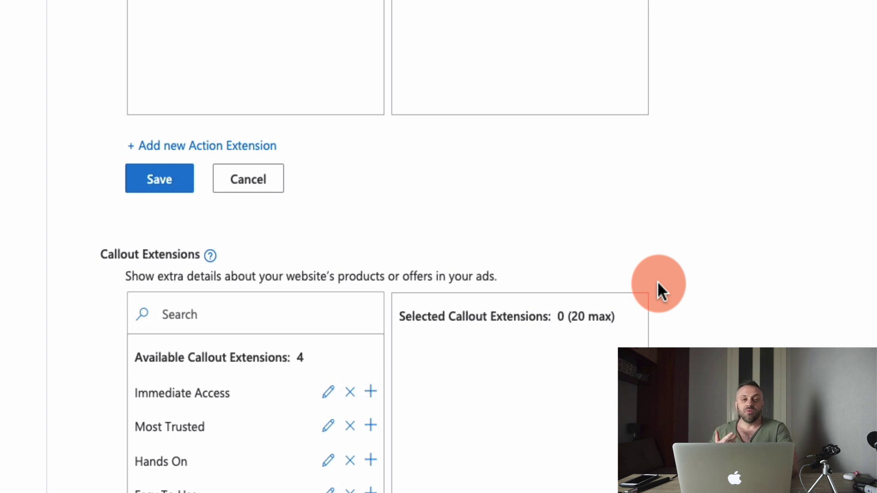
{"action": "scroll", "coordinate": [94, 378], "scroll_direction": "down", "scroll_amount": 10}
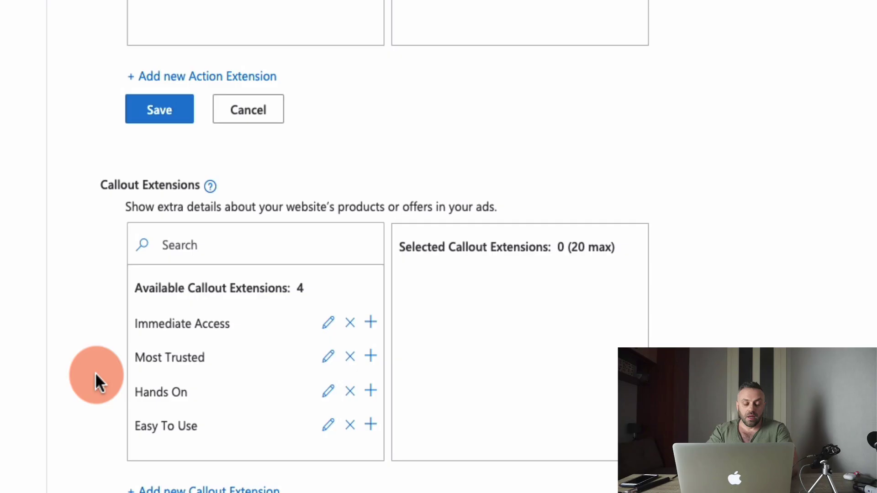
{"action": "scroll", "coordinate": [95, 371], "scroll_direction": "down", "scroll_amount": 2}
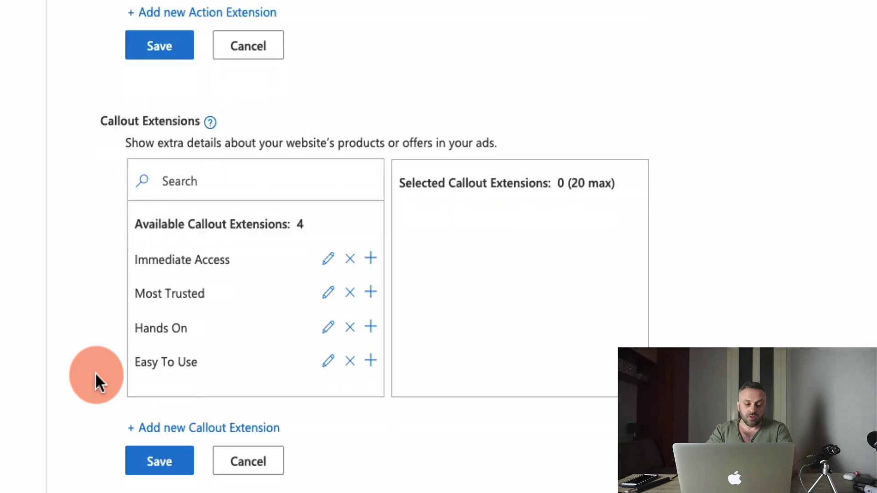
{"action": "scroll", "coordinate": [94, 372], "scroll_direction": "down", "scroll_amount": 5}
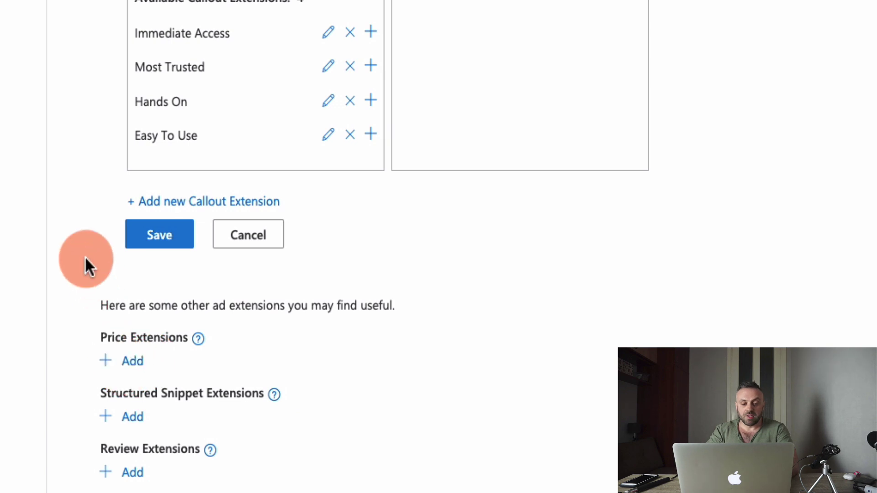
{"action": "scroll", "coordinate": [84, 257], "scroll_direction": "up", "scroll_amount": 15}
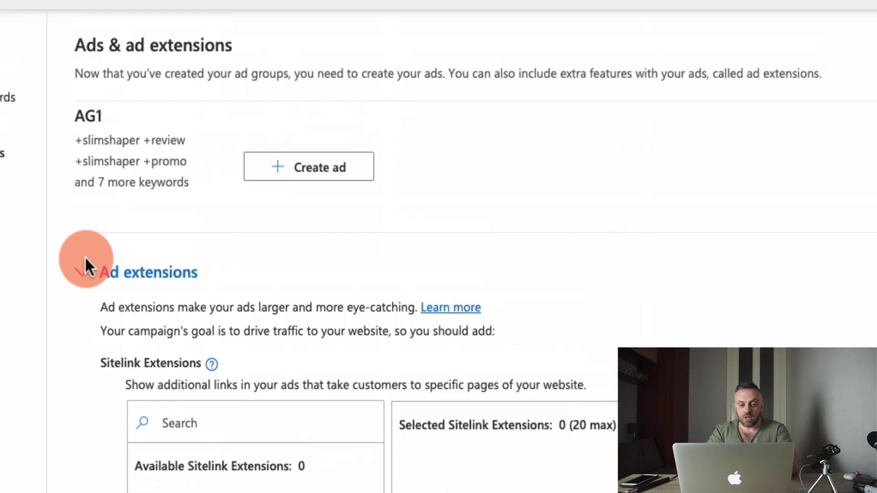
- Create an expanded text ad for AG1 and set its final URL to the published Softr subdomain, margarete.softr.io
{"action": "left_click", "coordinate": [313, 162]}
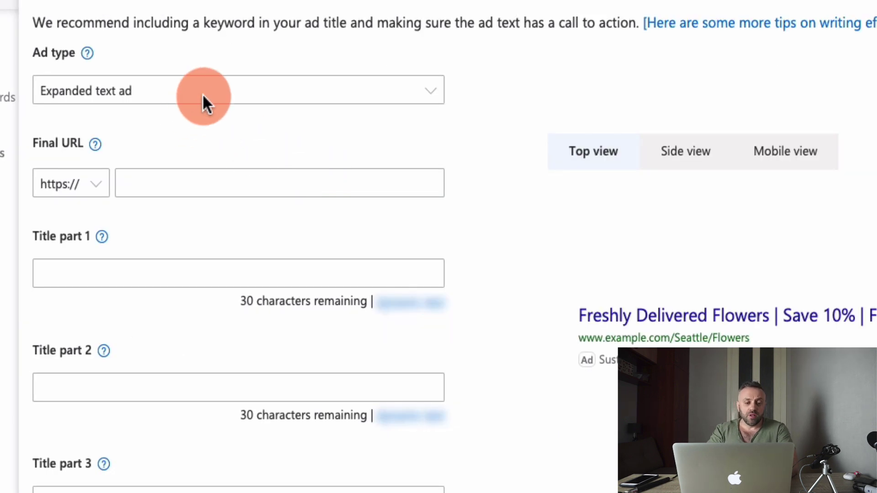
{"action": "left_click", "coordinate": [164, 186]}
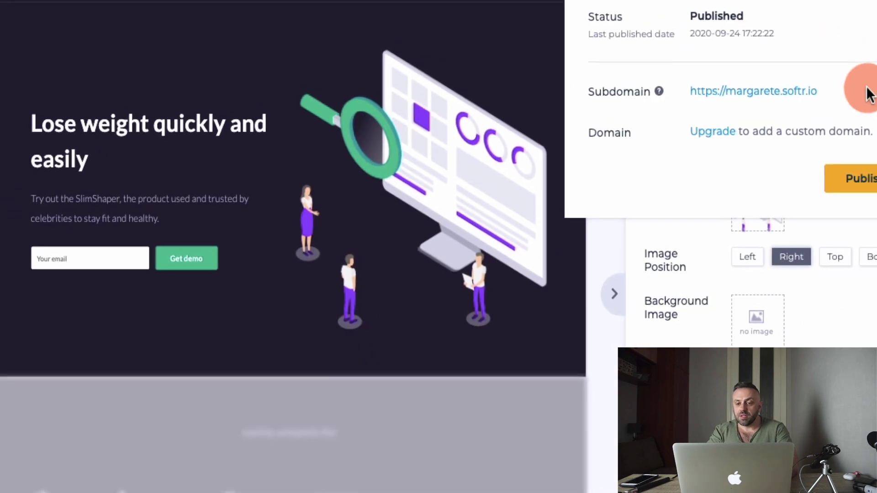
{"action": "left_click", "coordinate": [796, 112]}
{"action": "left_click_drag", "start_coordinate": [636, 130], "coordinate": [744, 126]}
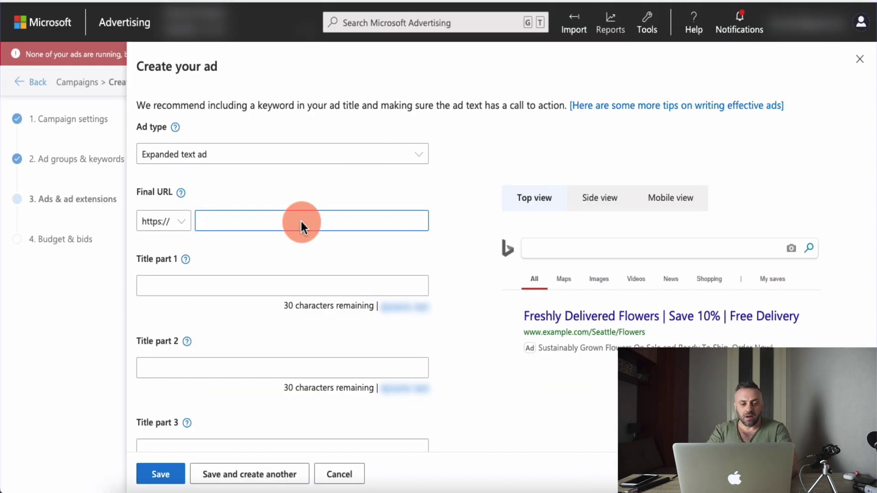
{"action": "type", "text": "margarete.softr.io"}
- Set the ad's title part 1 to "SlimShaper: Lose Weight" and title part 2 to "And Keep It Off!"
{"action": "left_click", "coordinate": [221, 283]}
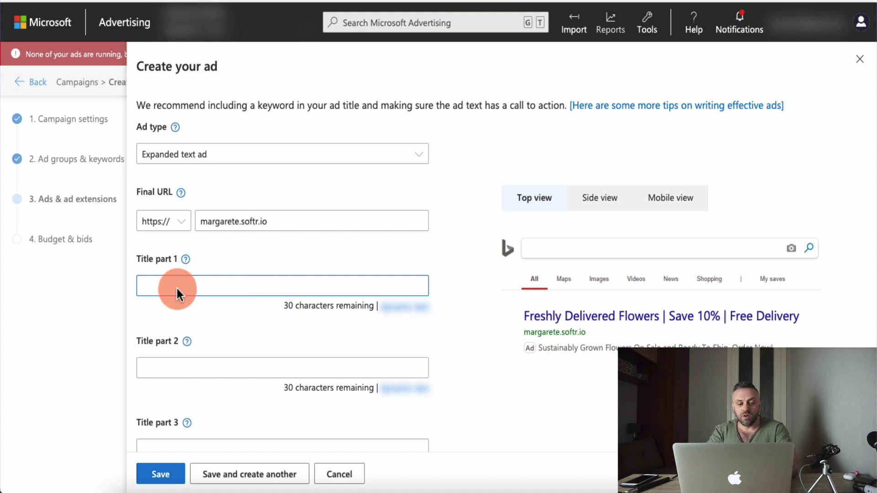
{"action": "left_click", "coordinate": [262, 25]}
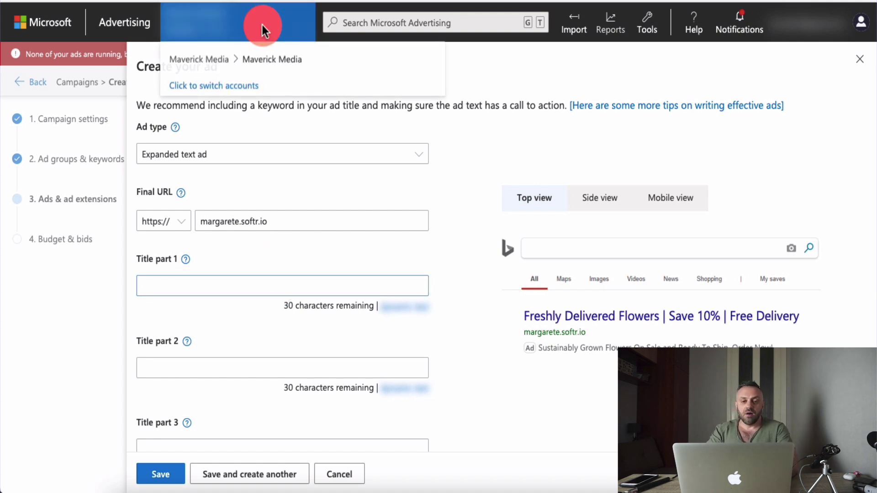
{"action": "left_click", "coordinate": [196, 265]}
{"action": "type", "text": "SlimShape"}
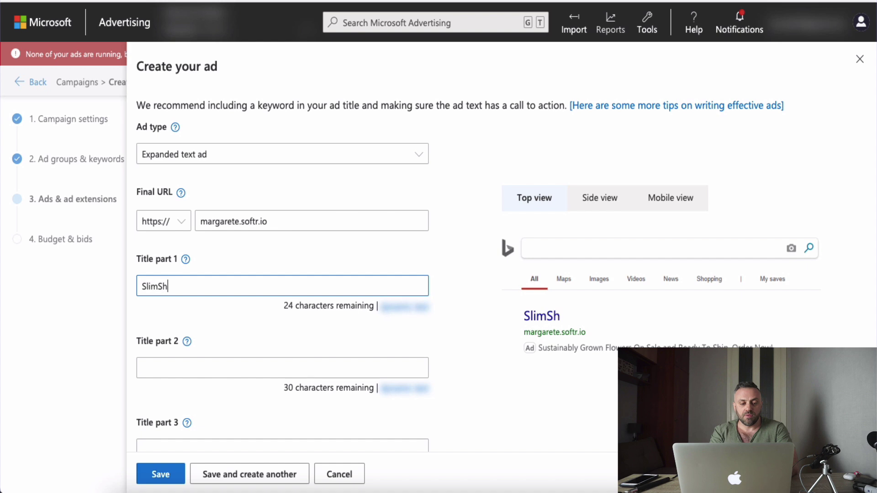
{"action": "type", "text": "r -"}
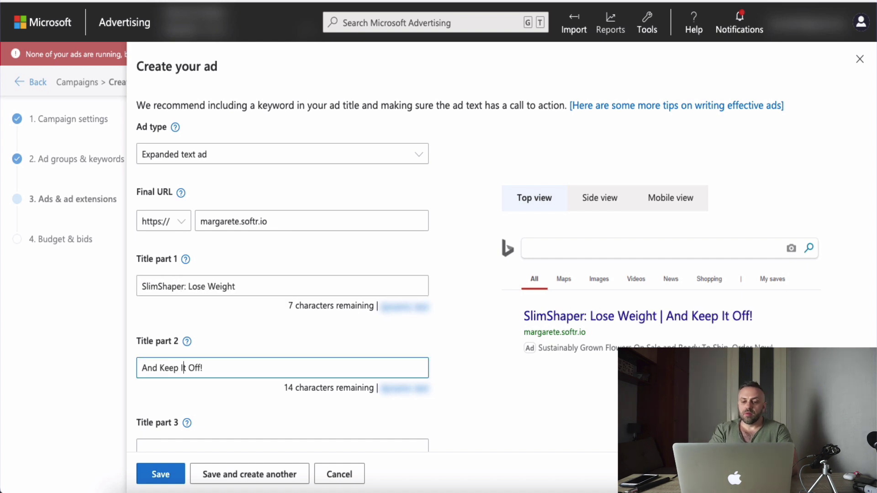
{"action": "left_click", "coordinate": [221, 382]}
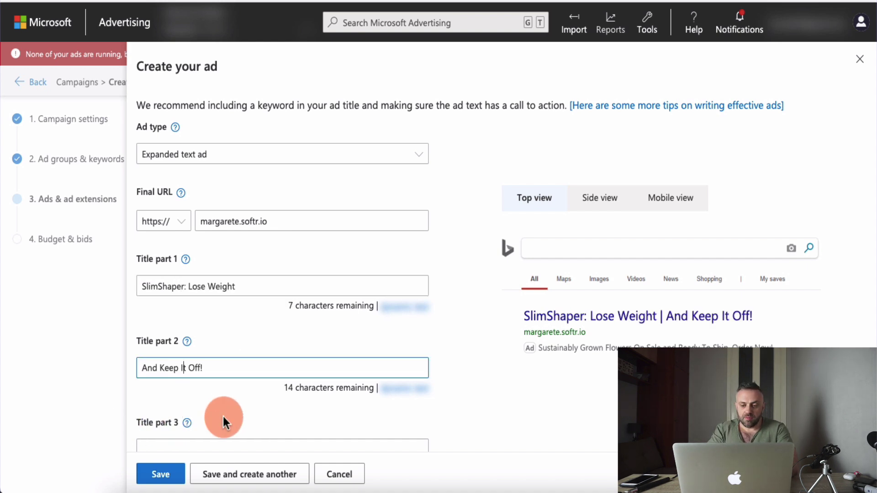
- Set the first part of the ad's display path to "slimshaper"
{"action": "scroll", "coordinate": [222, 416], "scroll_direction": "down", "scroll_amount": 2}
{"action": "scroll", "coordinate": [262, 354], "scroll_direction": "down", "scroll_amount": 2}
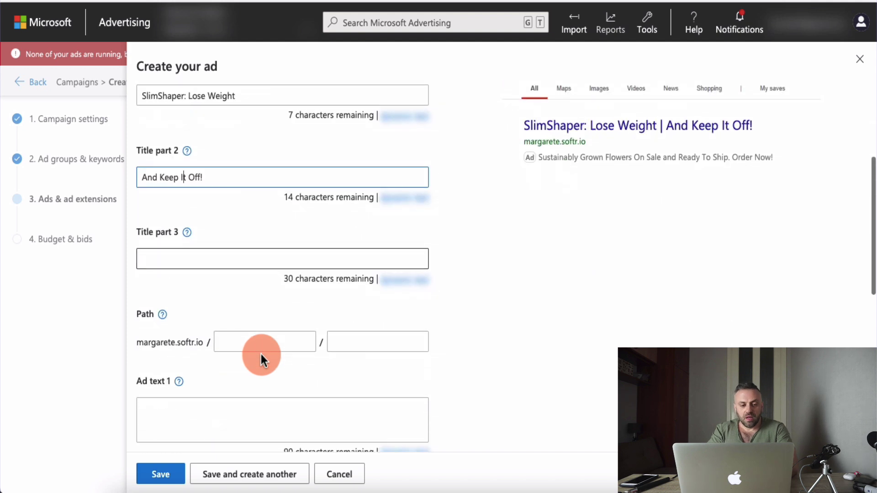
{"action": "left_click", "coordinate": [223, 340]}
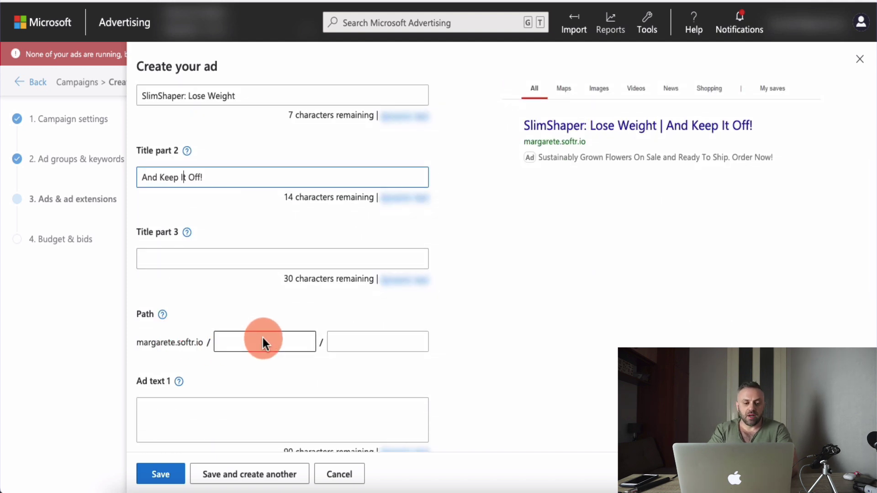
{"action": "type", "text": "slimshaper"}
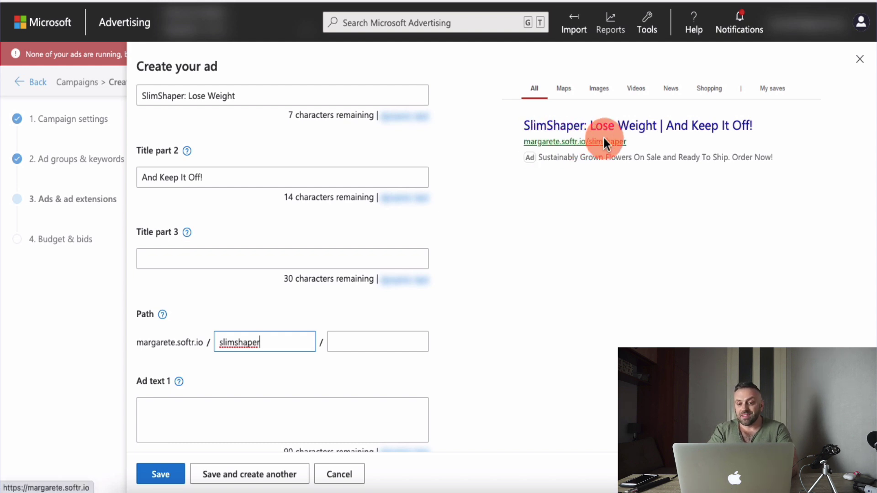
- Set the ad's ad text 1 to "Tired of weightloss gimicks that promise the world but don't deliver?"
{"action": "scroll", "coordinate": [459, 296], "scroll_direction": "down", "scroll_amount": 3}
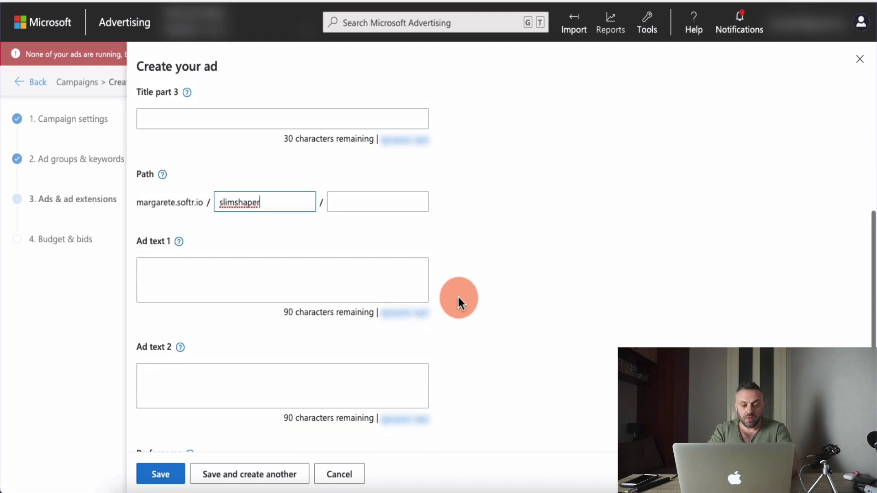
{"action": "scroll", "coordinate": [451, 273], "scroll_direction": "up", "scroll_amount": 5}
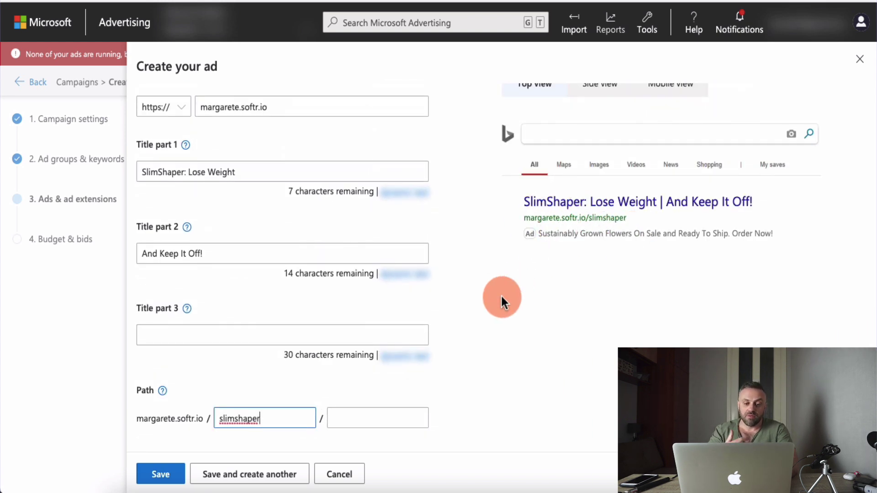
{"action": "scroll", "coordinate": [500, 294], "scroll_direction": "down", "scroll_amount": 3}
{"action": "left_click", "coordinate": [249, 375]}
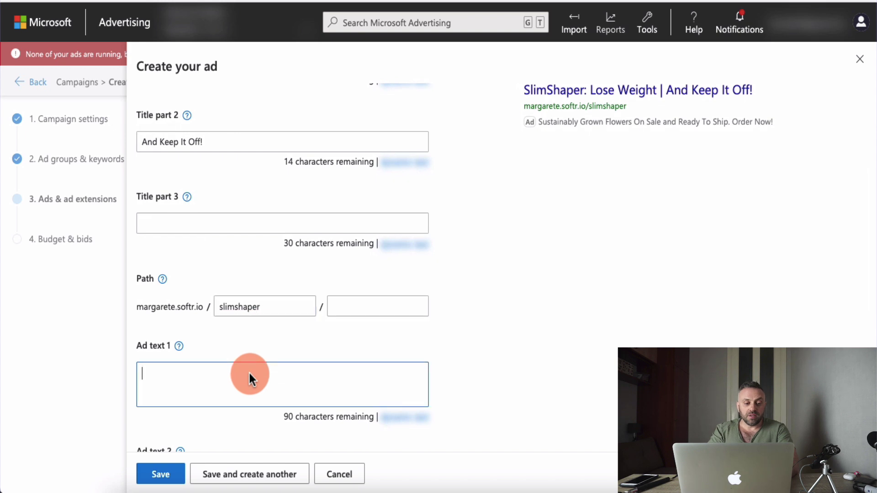
{"action": "type", "text": "Tire"}
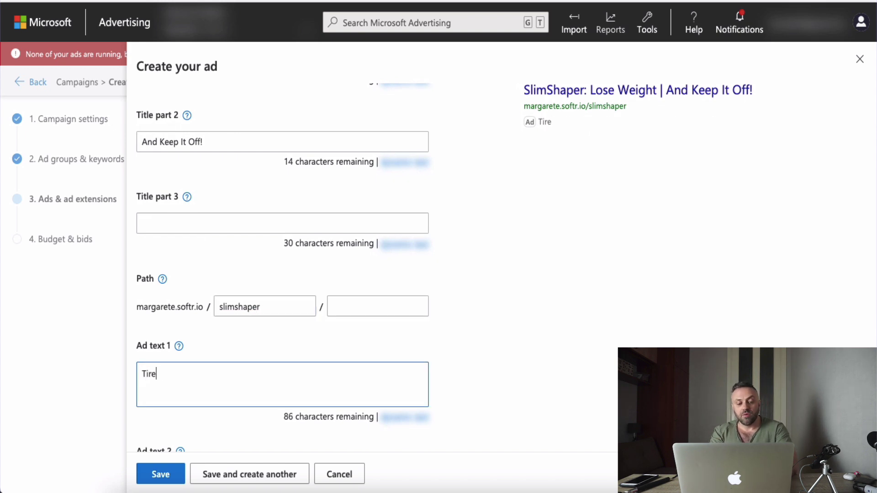
{"action": "type", "text": "d of weightlos"}
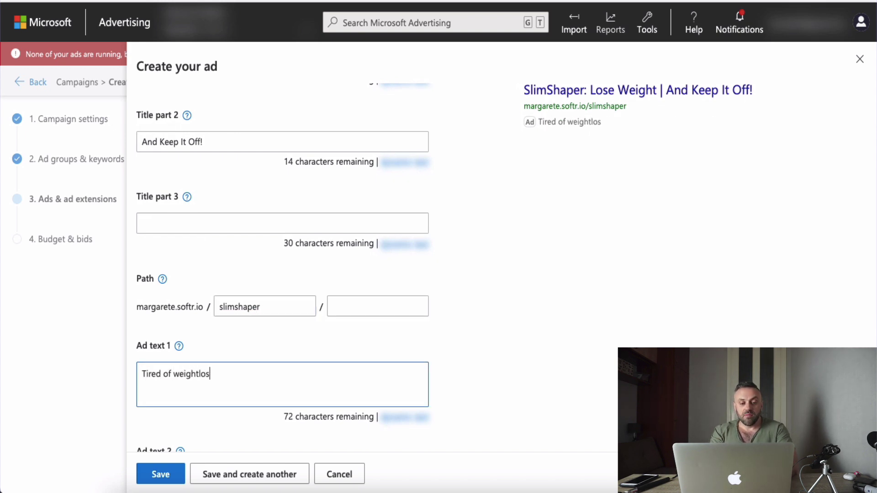
{"action": "type", "text": "s gimicks that pr"}
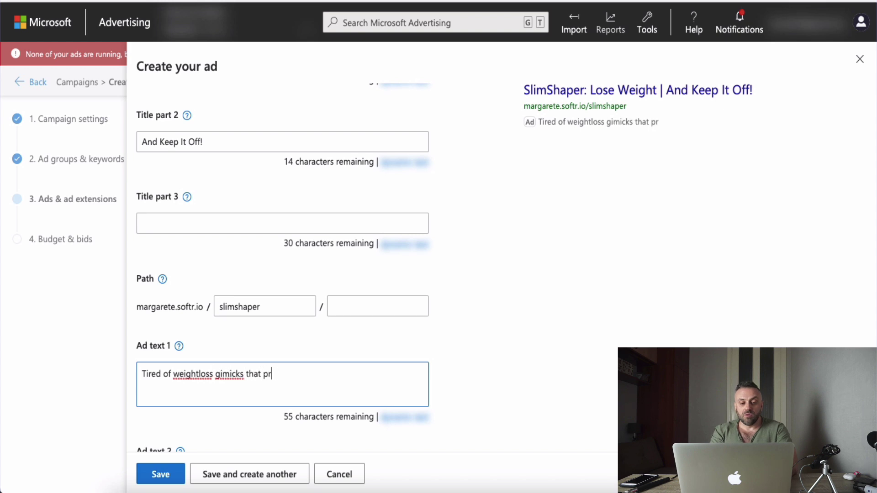
{"action": "type", "text": "omise d"}
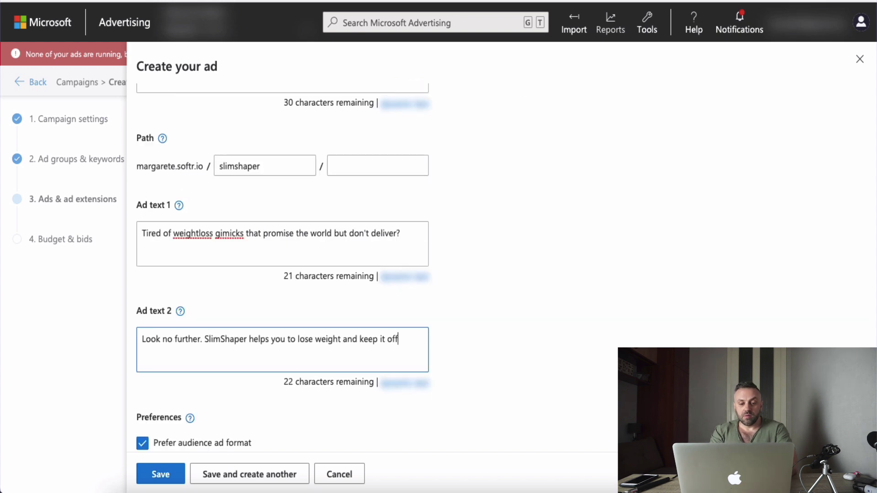
- Finish ad text 2 as "Look no further. SlimShaper helps you to lose weight and keep it off." and check the ad preview
{"action": "type", "text": "."}
{"action": "scroll", "coordinate": [463, 287], "scroll_direction": "up", "scroll_amount": 3}
{"action": "scroll", "coordinate": [462, 285], "scroll_direction": "up", "scroll_amount": 3}
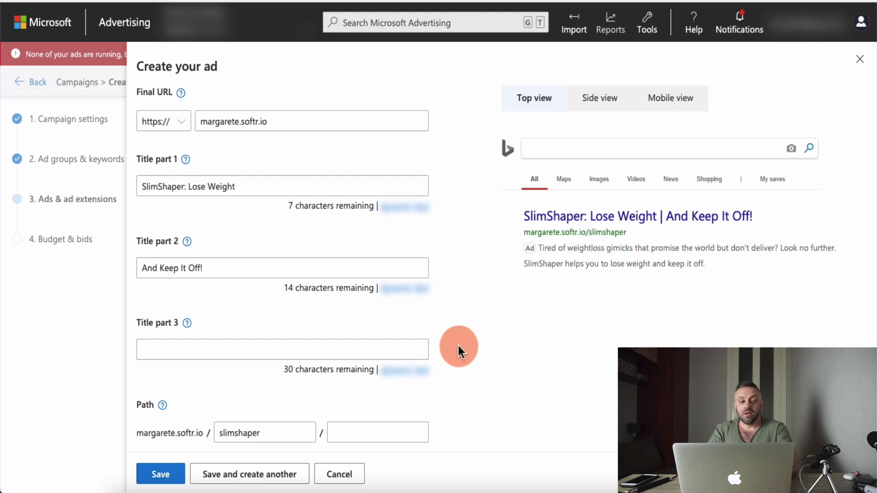
- Review the ad's texts, preview, audience ad format preference and URL options, and save the ad
{"action": "scroll", "coordinate": [459, 346], "scroll_direction": "down", "scroll_amount": 10}
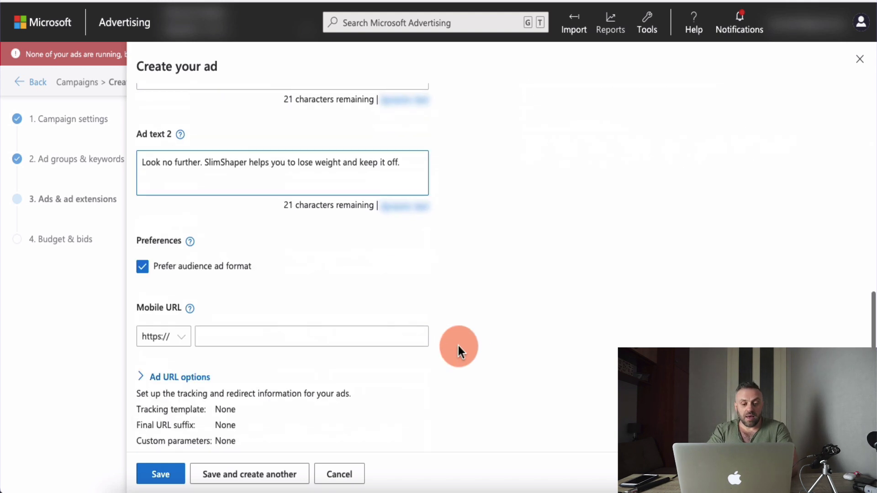
{"action": "scroll", "coordinate": [458, 346], "scroll_direction": "down", "scroll_amount": 2}
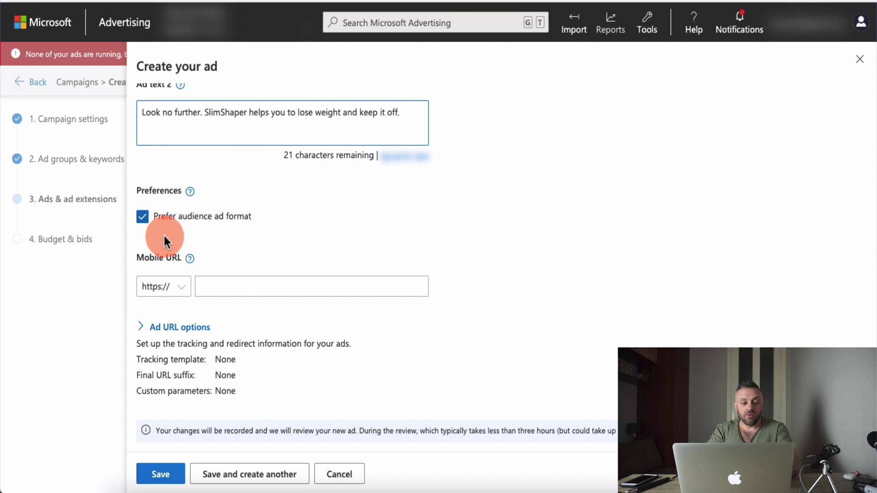
{"action": "scroll", "coordinate": [325, 222], "scroll_direction": "up", "scroll_amount": 4}
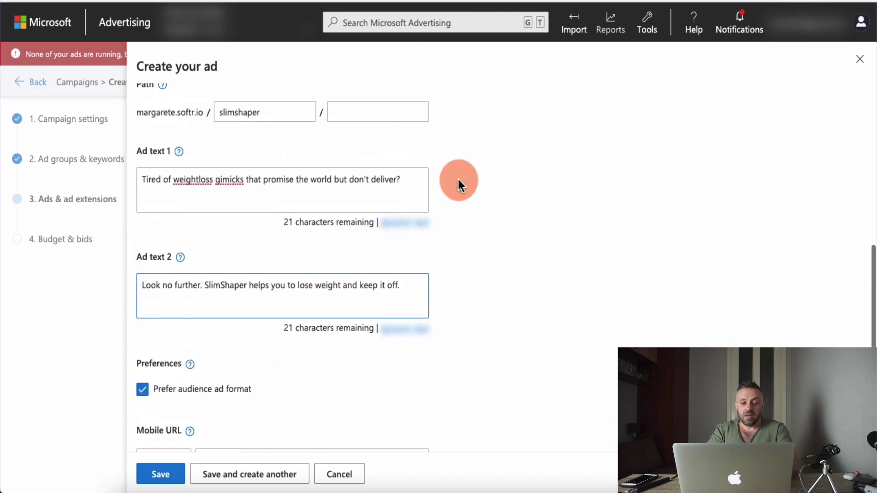
{"action": "scroll", "coordinate": [456, 177], "scroll_direction": "up", "scroll_amount": 5}
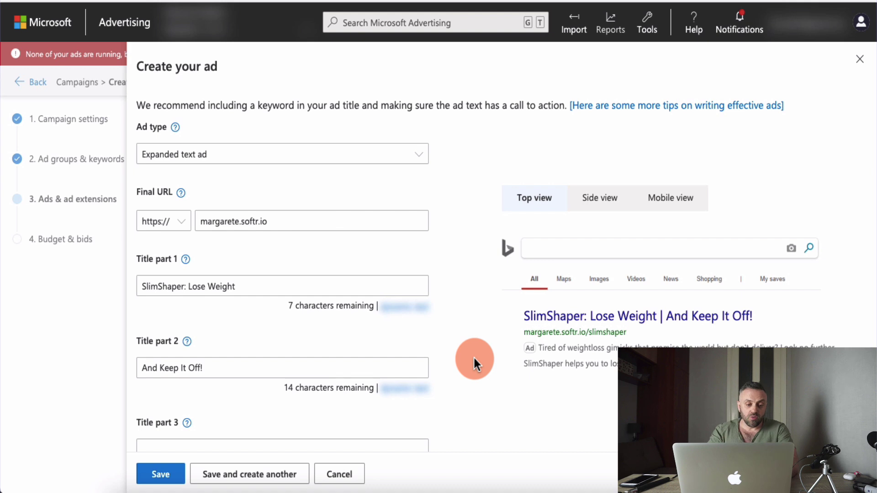
{"action": "scroll", "coordinate": [474, 359], "scroll_direction": "down", "scroll_amount": 10}
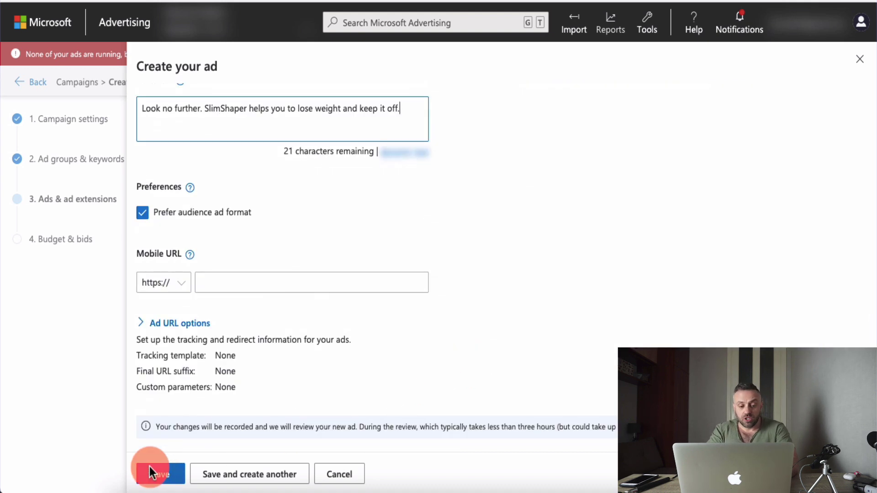
{"action": "left_click", "coordinate": [162, 477]}
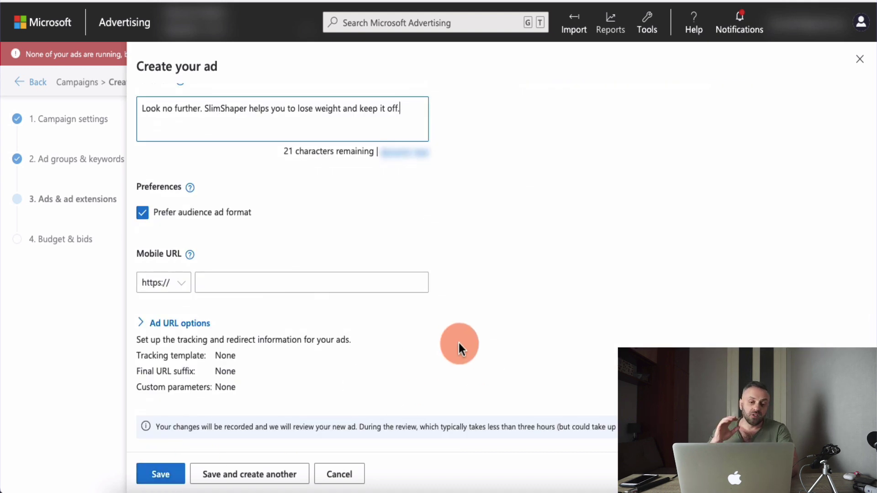